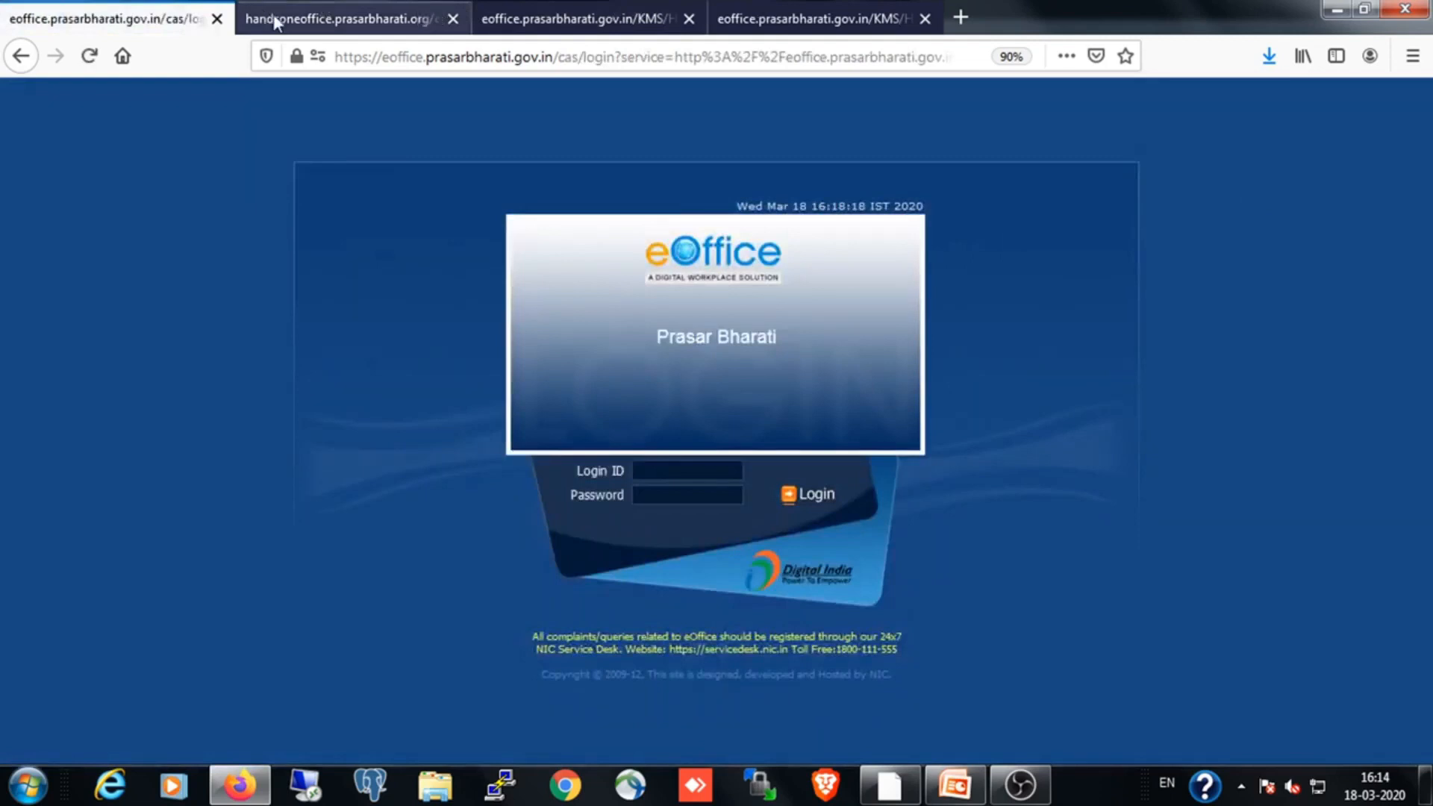
Close the main eOffice login page and enter the account e-mail as Login ID on the handsoneoffice practice login page
{"action": "left_click", "coordinate": [216, 19]}
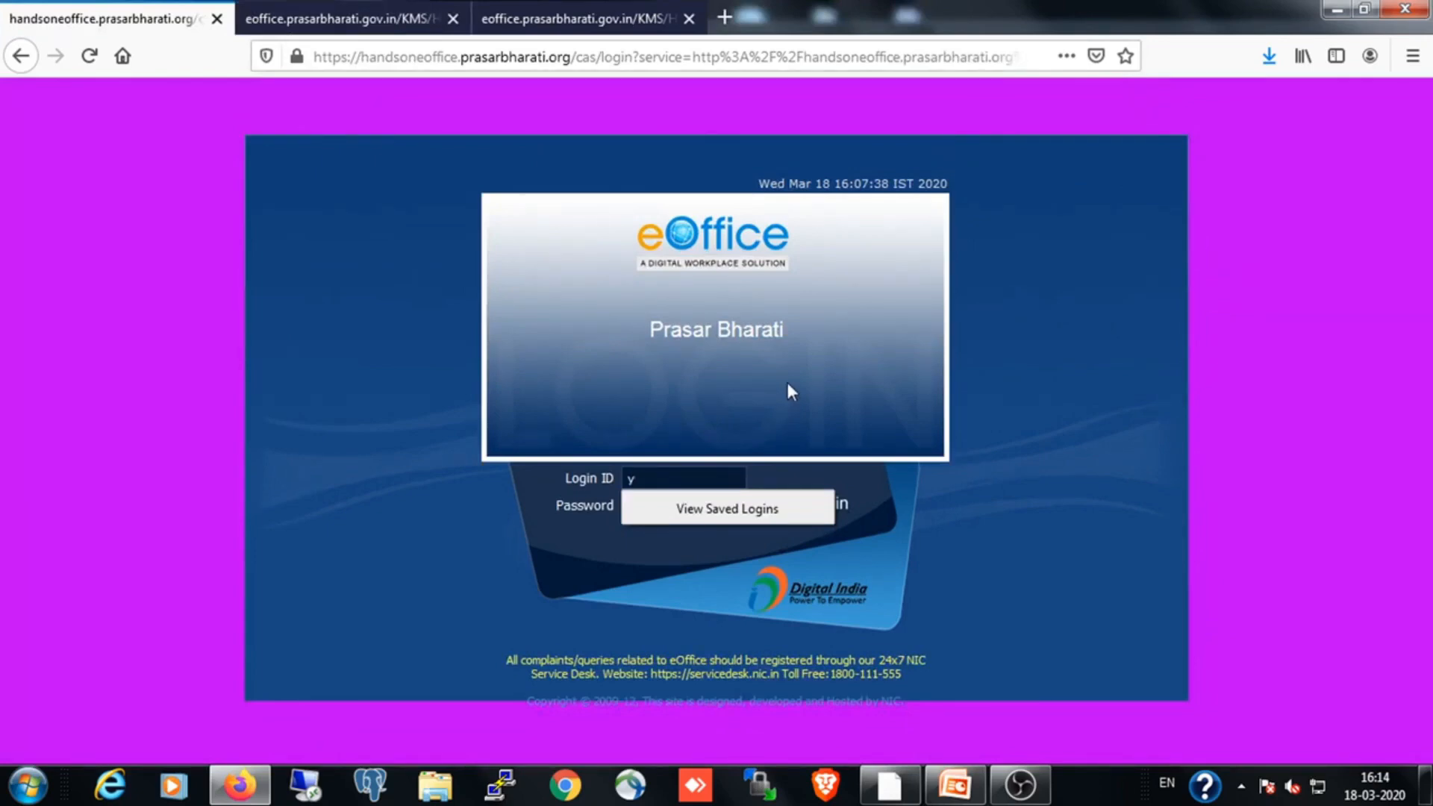
{"action": "key", "text": "BackSpace"}
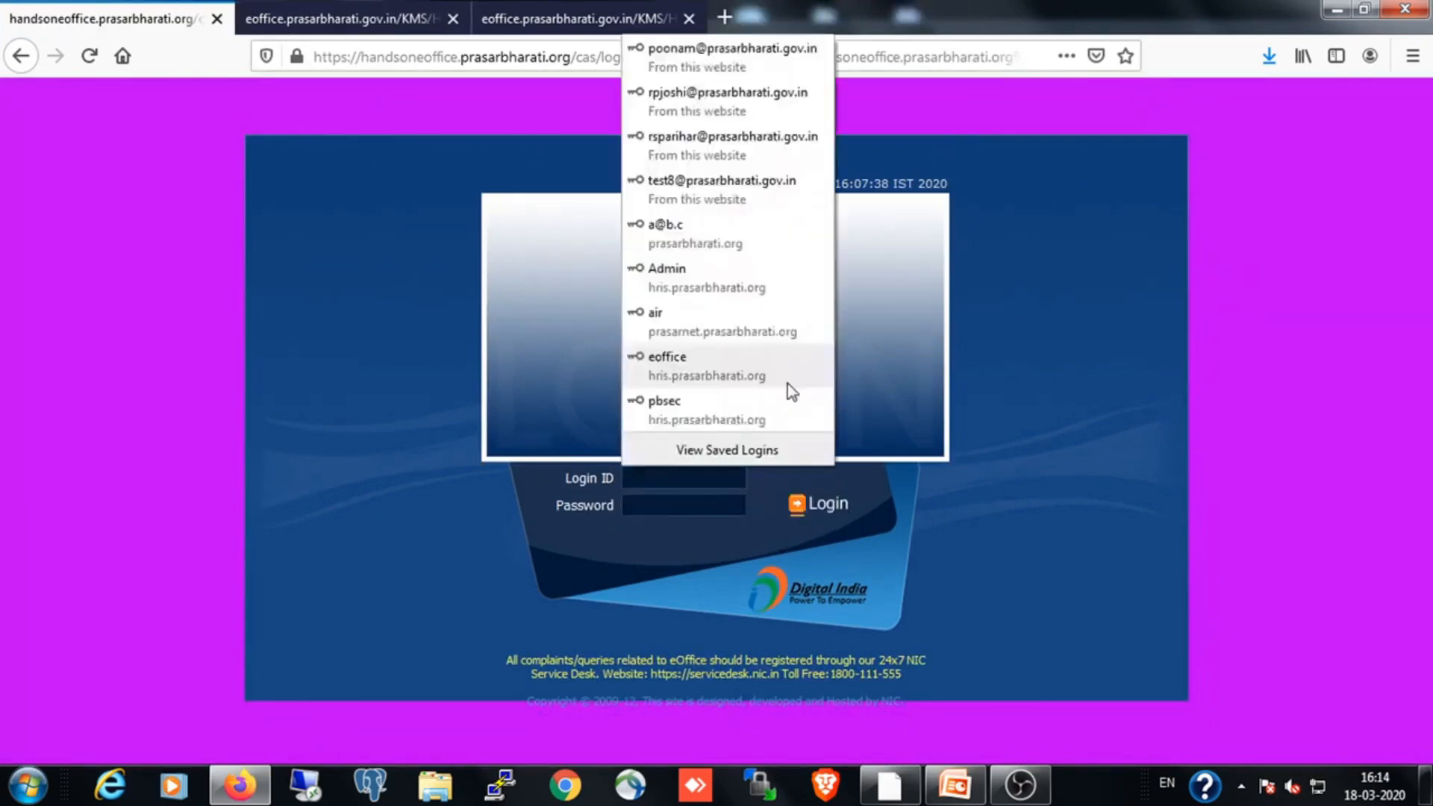
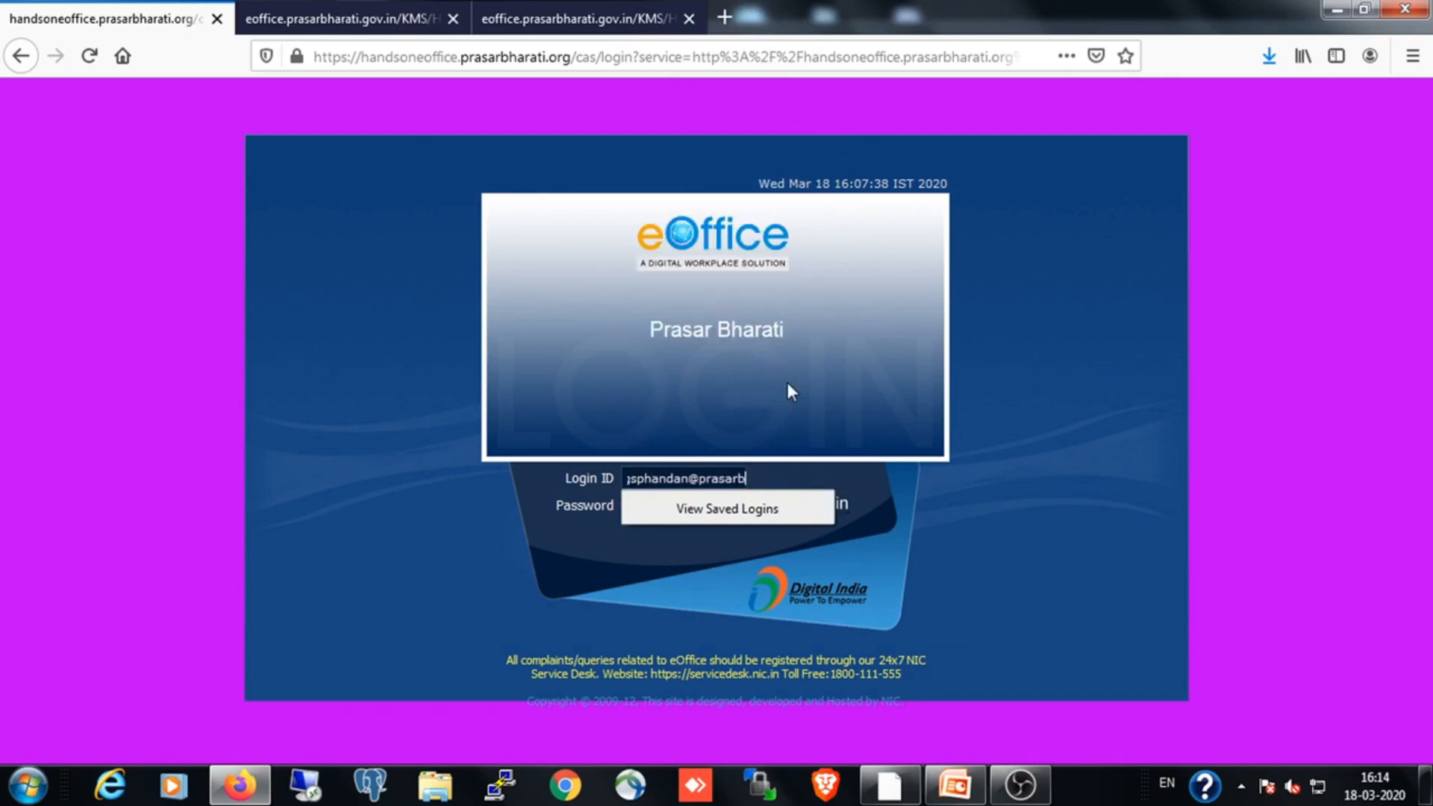
Try to log in with the account password and decline saving the login in the browser
{"action": "key", "text": "Tab"}
{"action": "type", "text": "*******"}
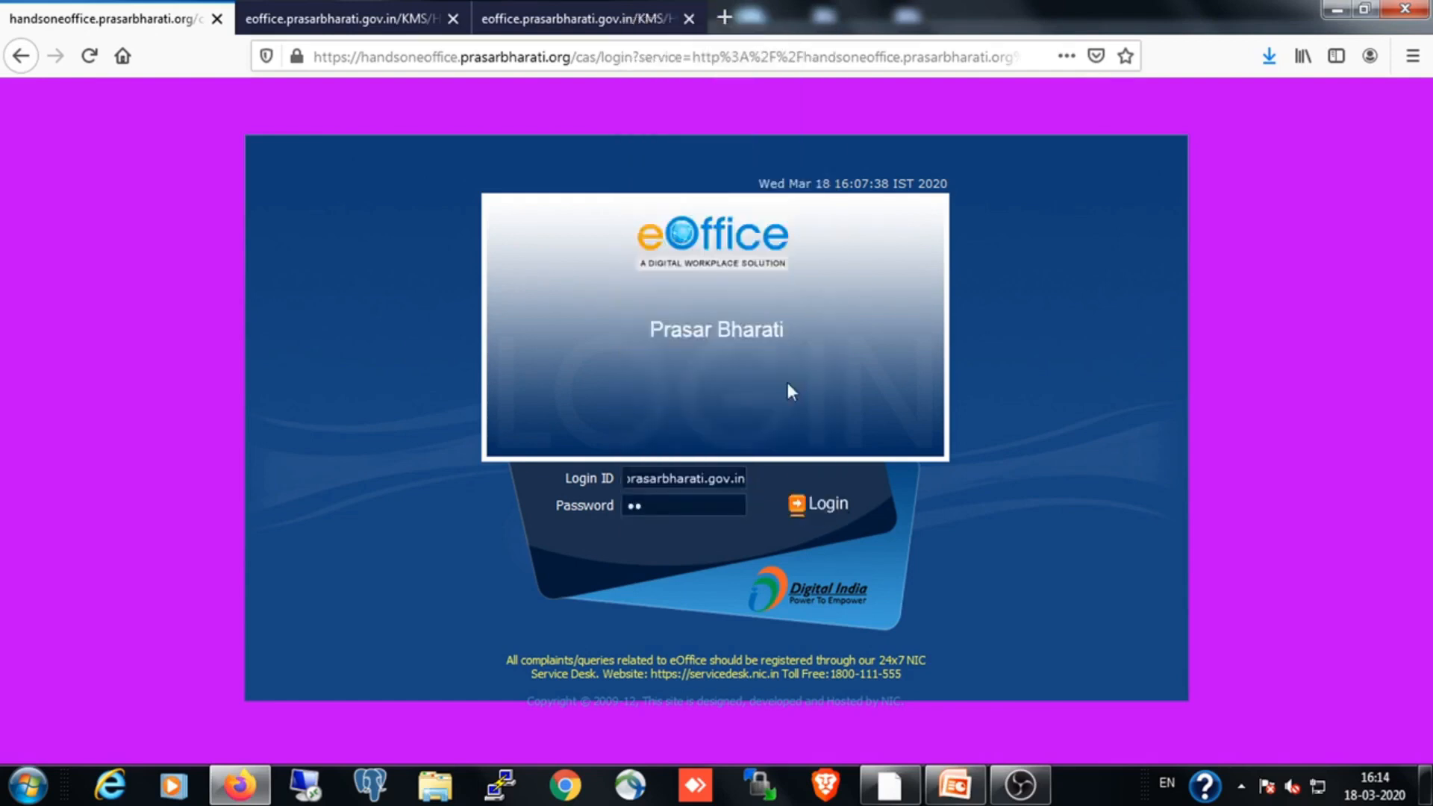
{"action": "type", "text": "******"}
{"action": "left_click", "coordinate": [840, 506]}
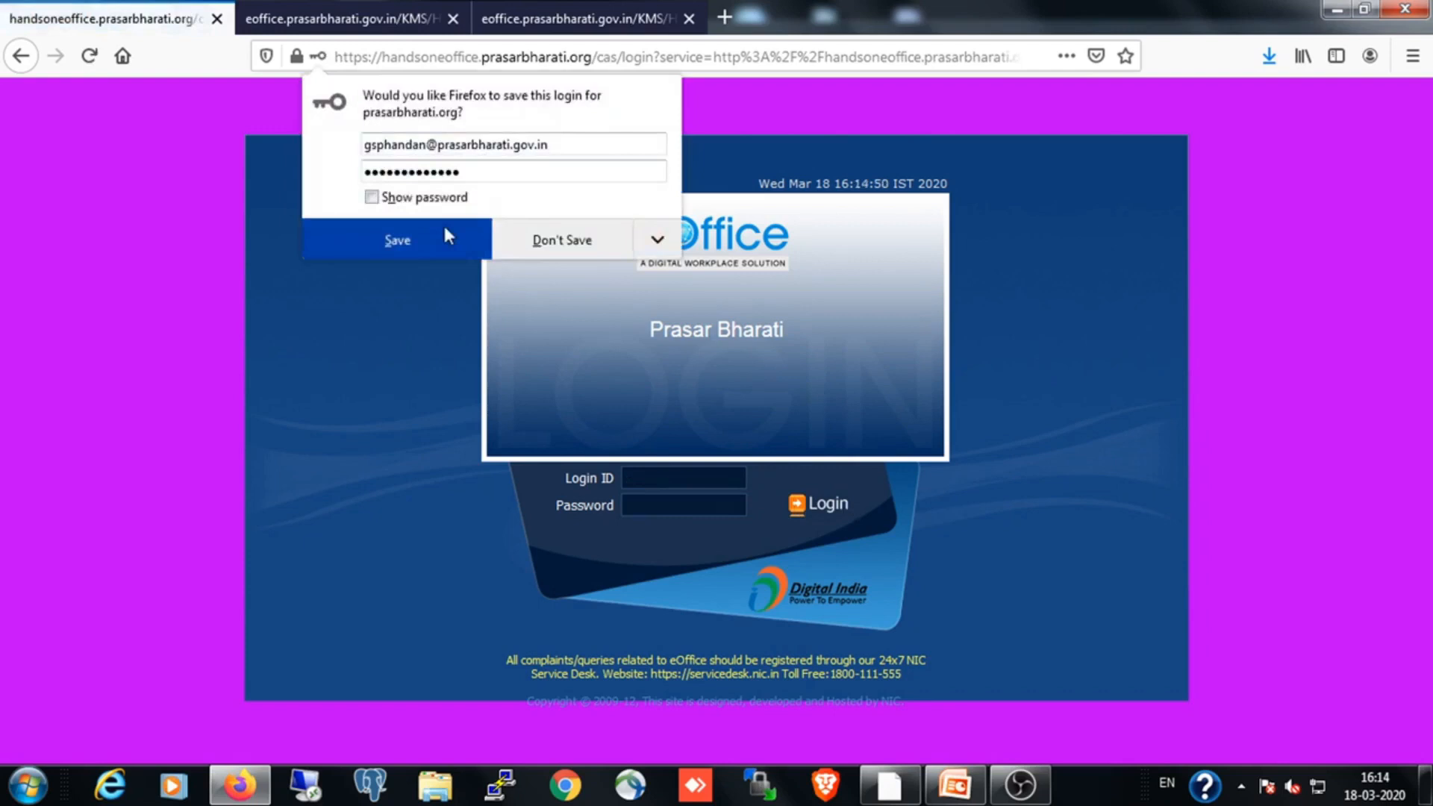
{"action": "left_click", "coordinate": [553, 239]}
Enter the account e-mail again as the Login ID on the practice eOffice login page
{"action": "left_click", "coordinate": [683, 478]}
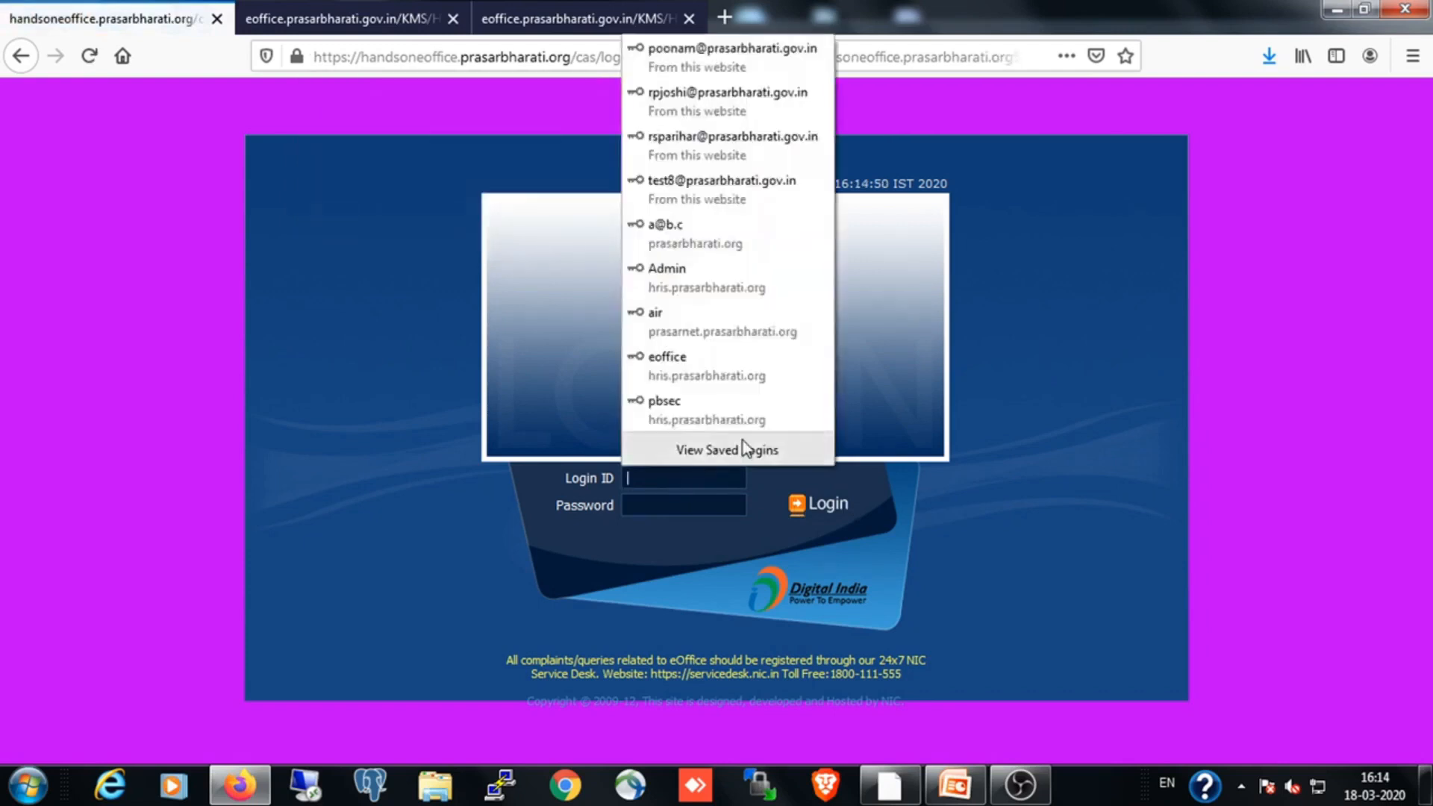
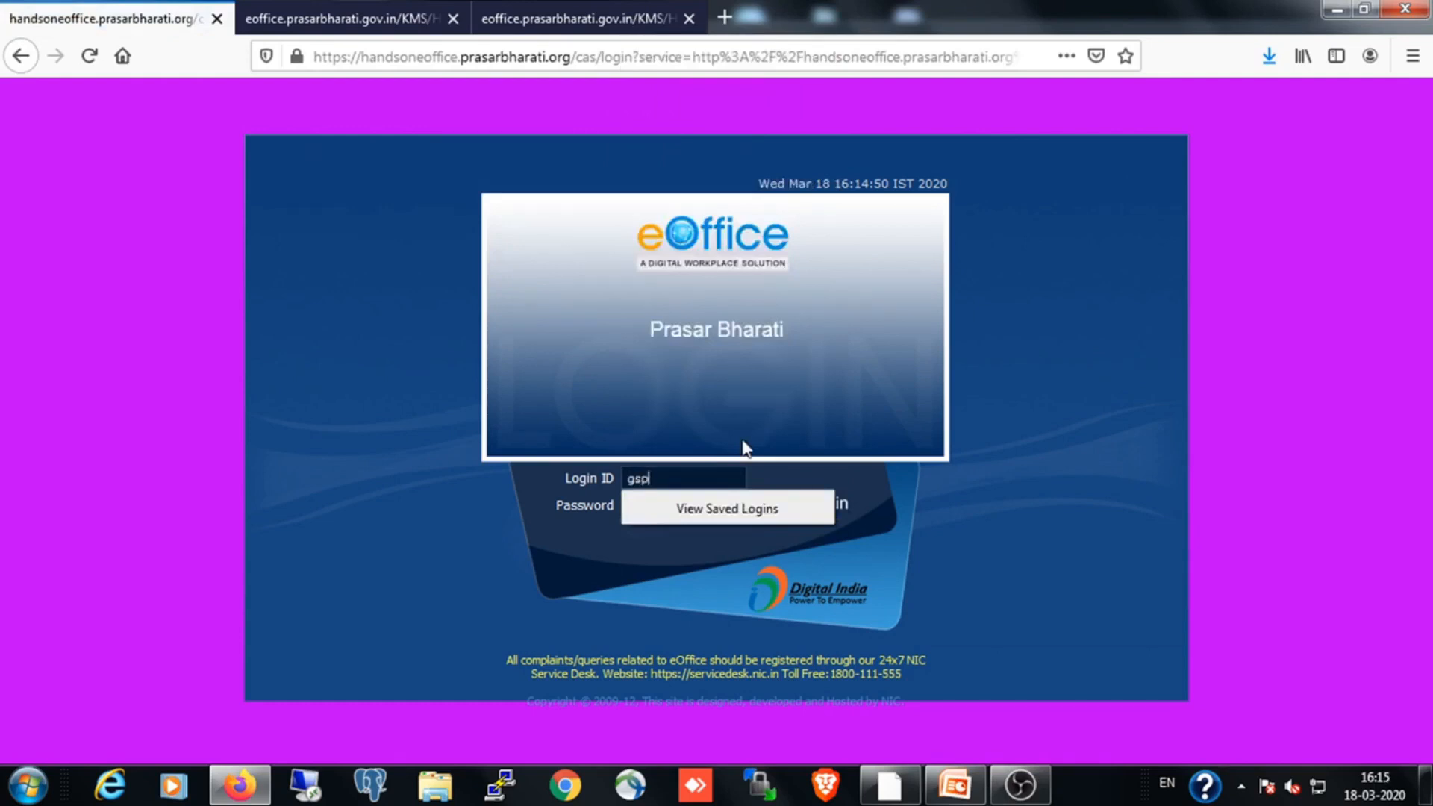
Enter the account password, log in to the practice eOffice portal and decline saving the login
{"action": "left_click", "coordinate": [674, 502]}
{"action": "left_click", "coordinate": [674, 502]}
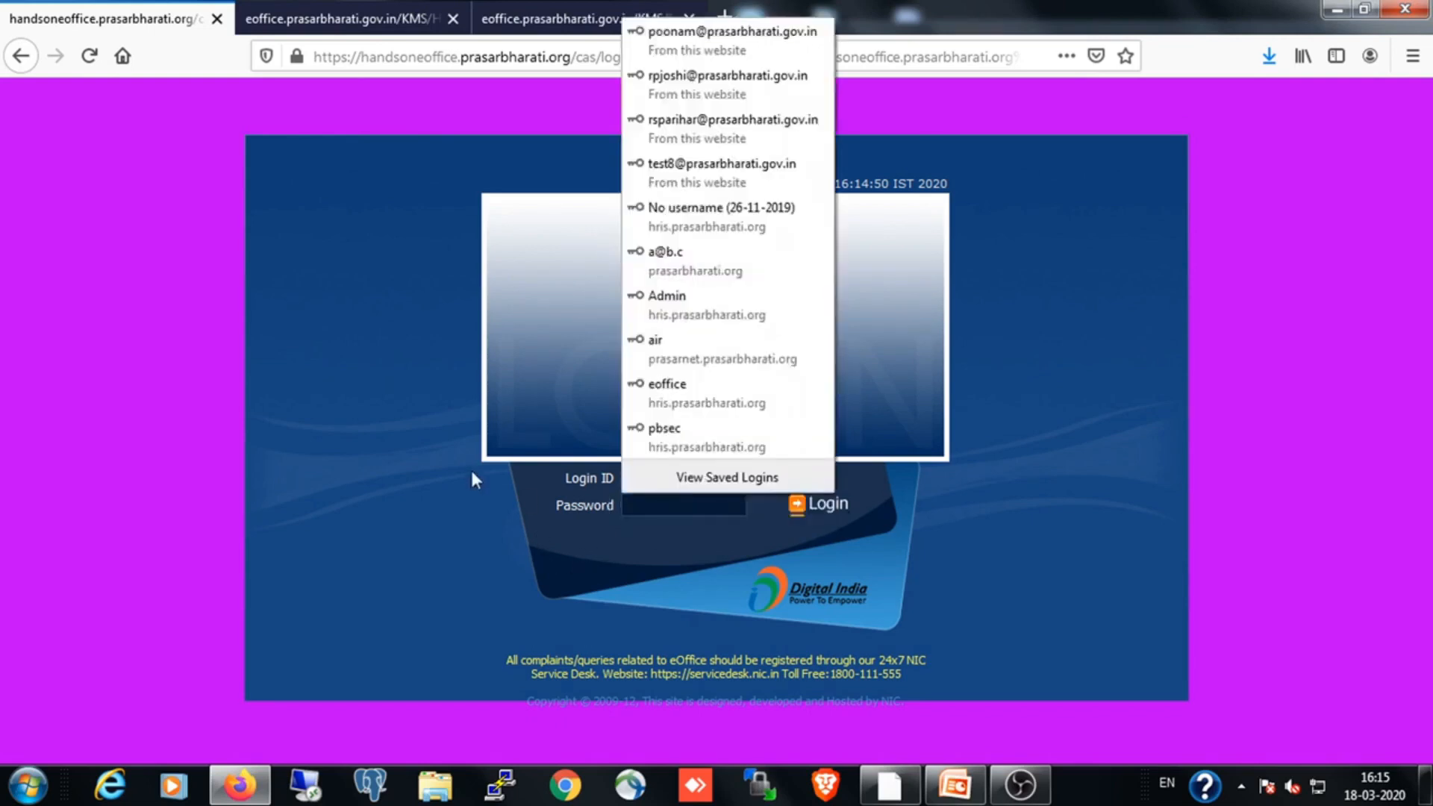
{"action": "type", "text": "*****"}
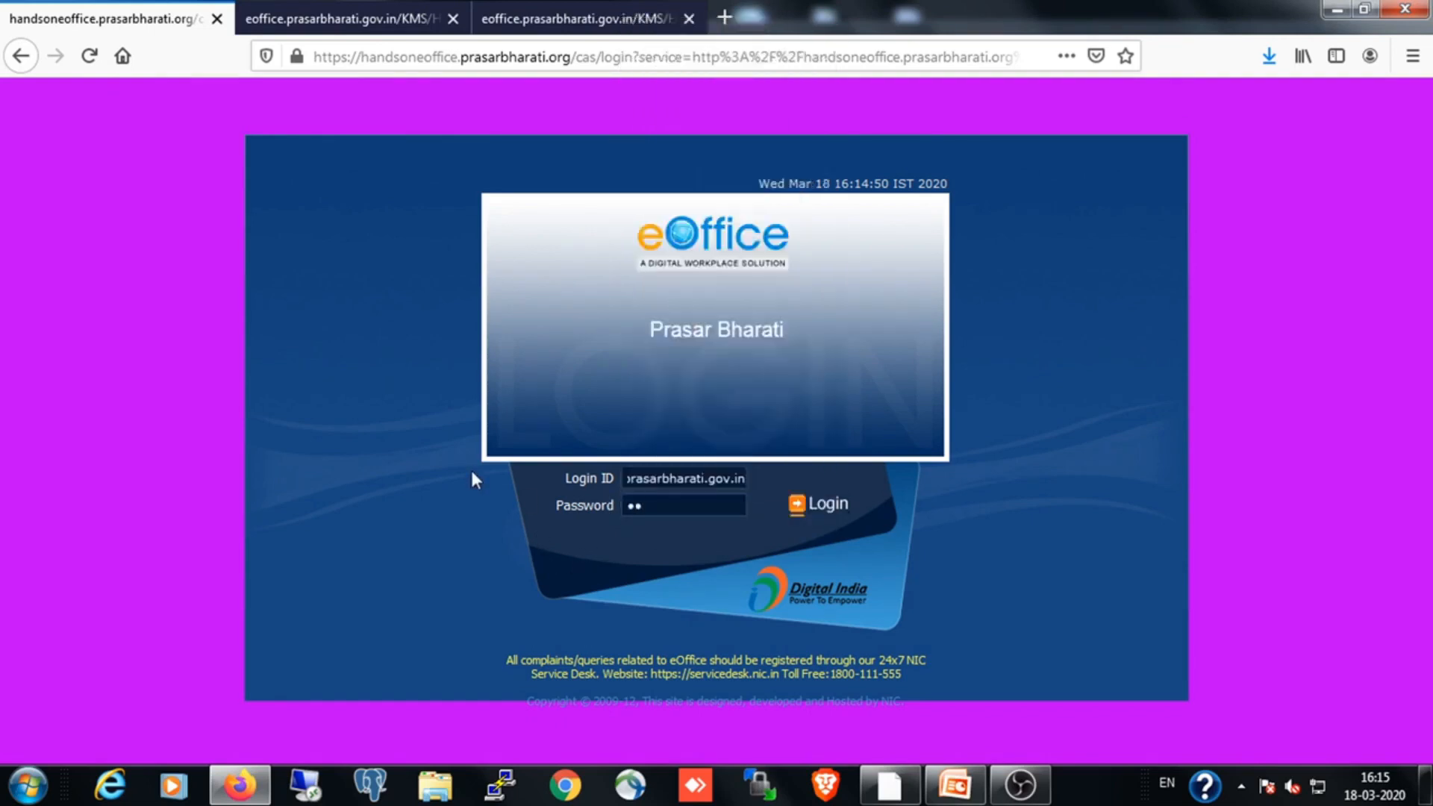
{"action": "type", "text": "********"}
{"action": "left_click", "coordinate": [812, 507]}
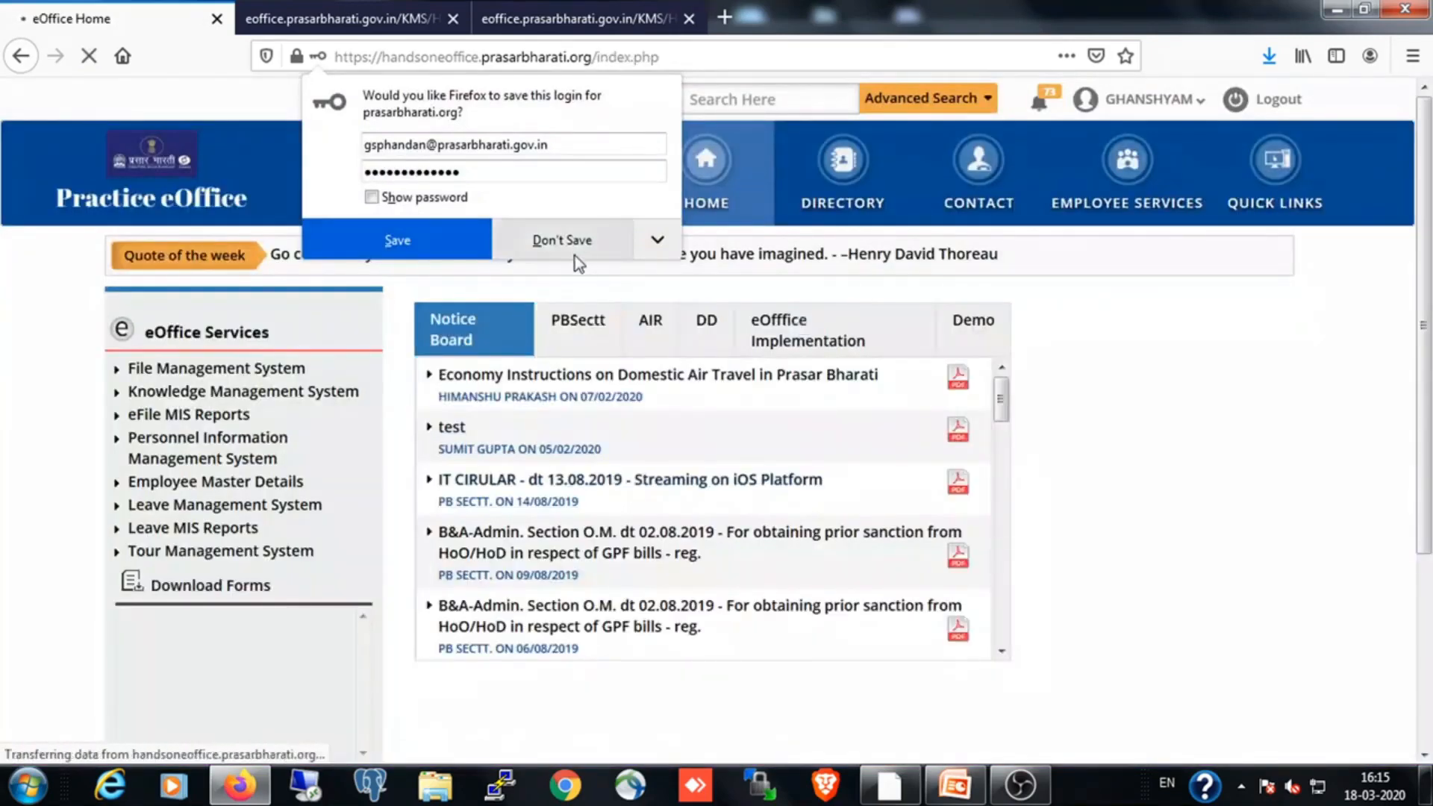
{"action": "left_click", "coordinate": [574, 246]}
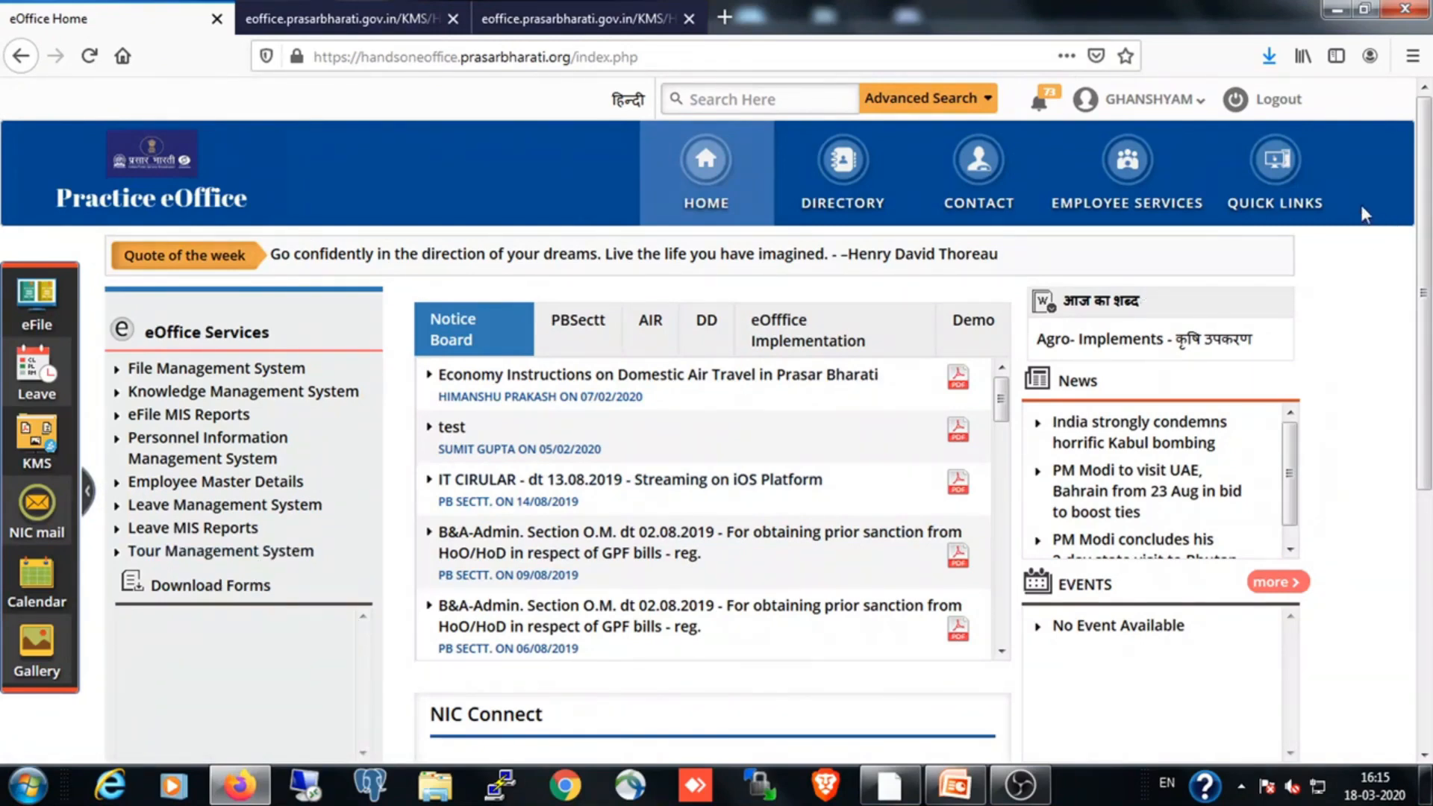
Open the eOffice Demo Videos document from the portal's quick links, review its e-File, e-Leave and e-Tour video lists, and close it
{"action": "left_click", "coordinate": [1278, 196]}
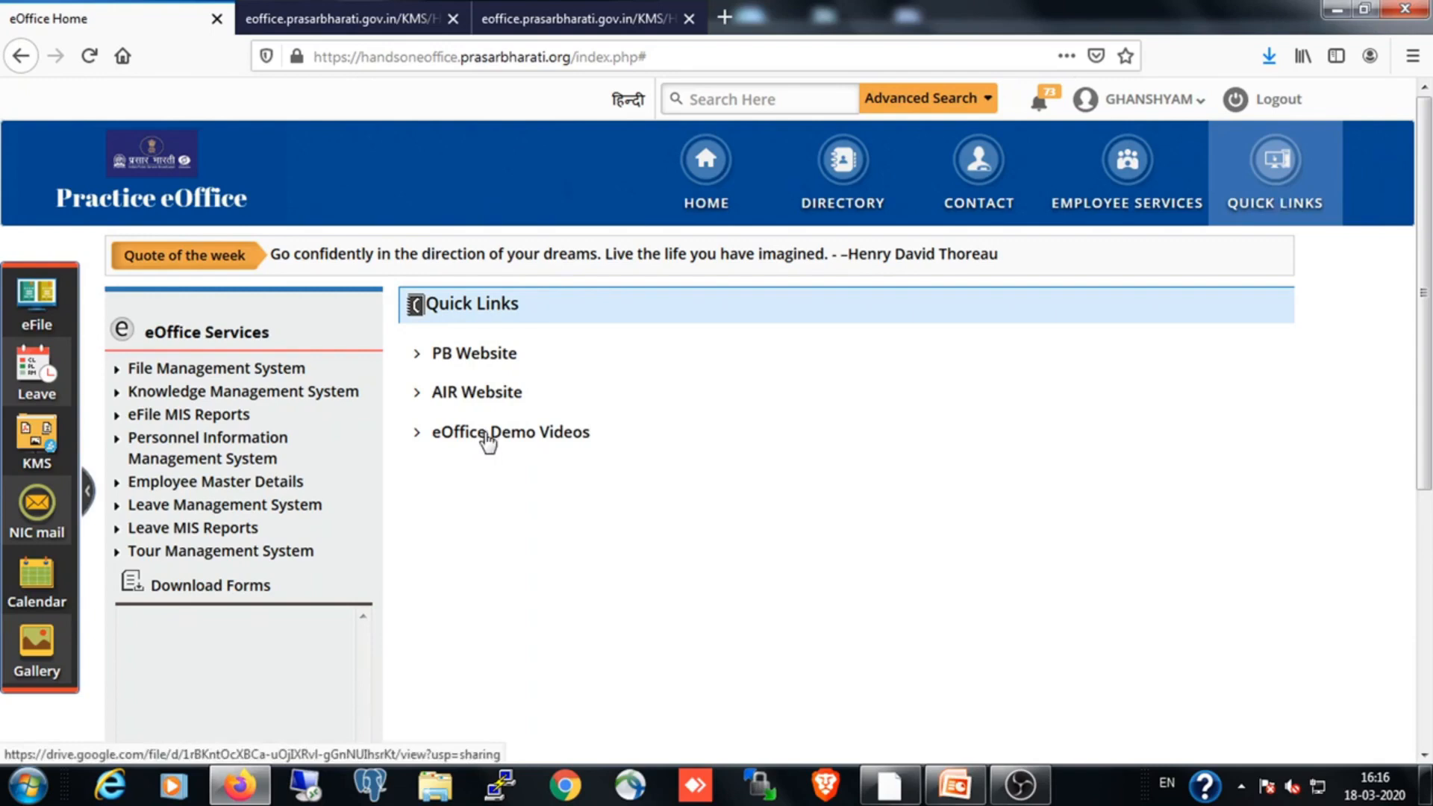
{"action": "left_click", "coordinate": [489, 439]}
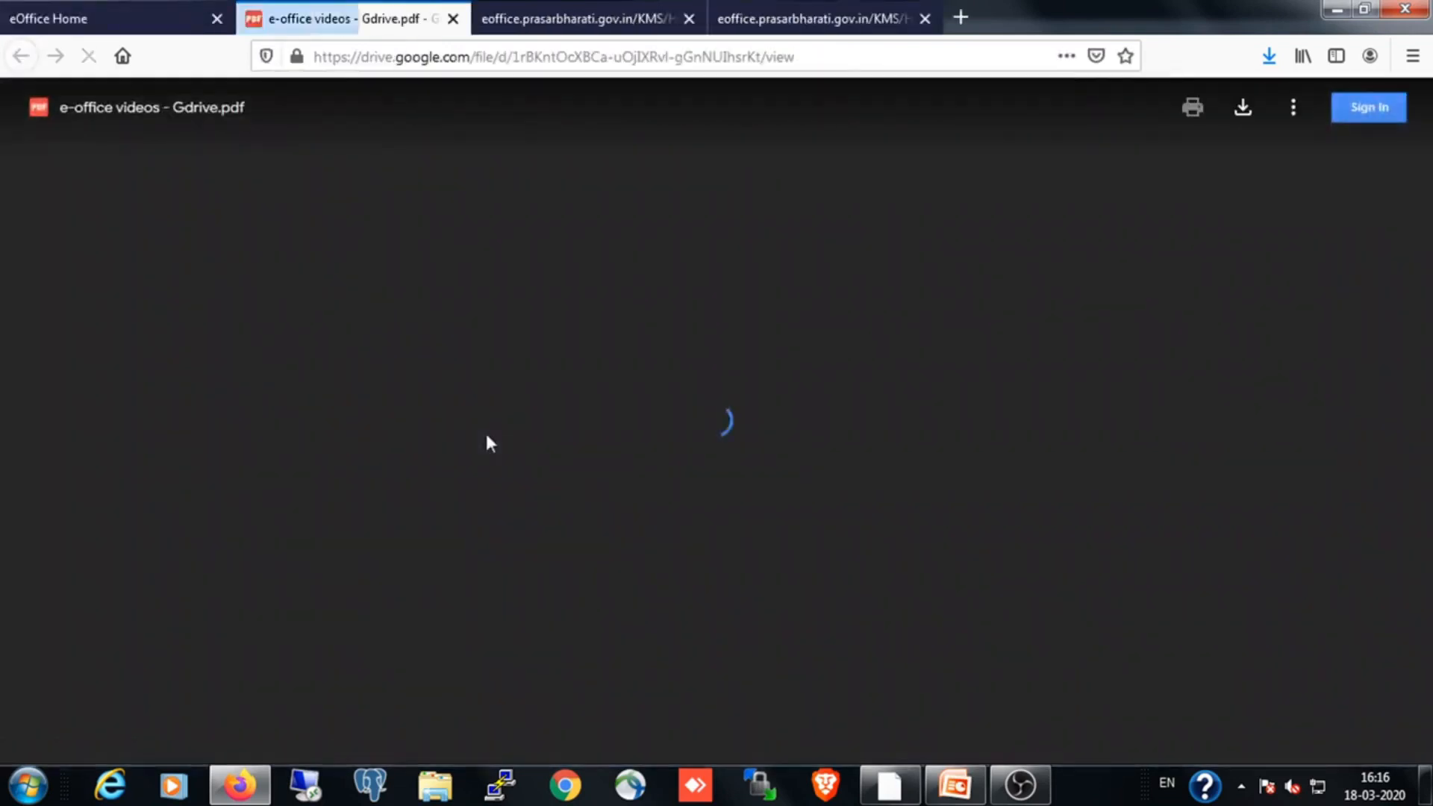
{"action": "scroll", "coordinate": [663, 514], "scroll_direction": "down", "scroll_amount": 15}
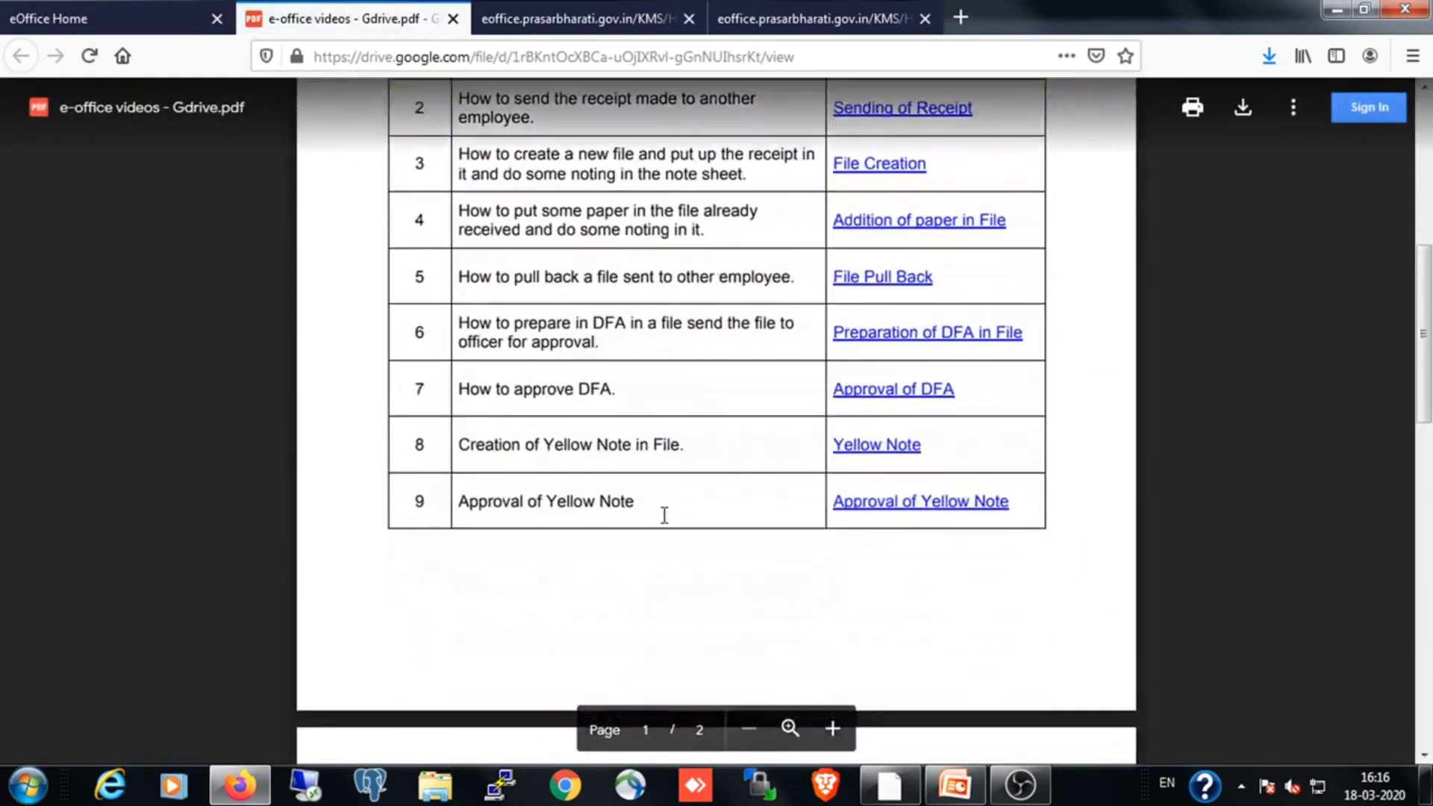
{"action": "scroll", "coordinate": [663, 516], "scroll_direction": "down", "scroll_amount": 3}
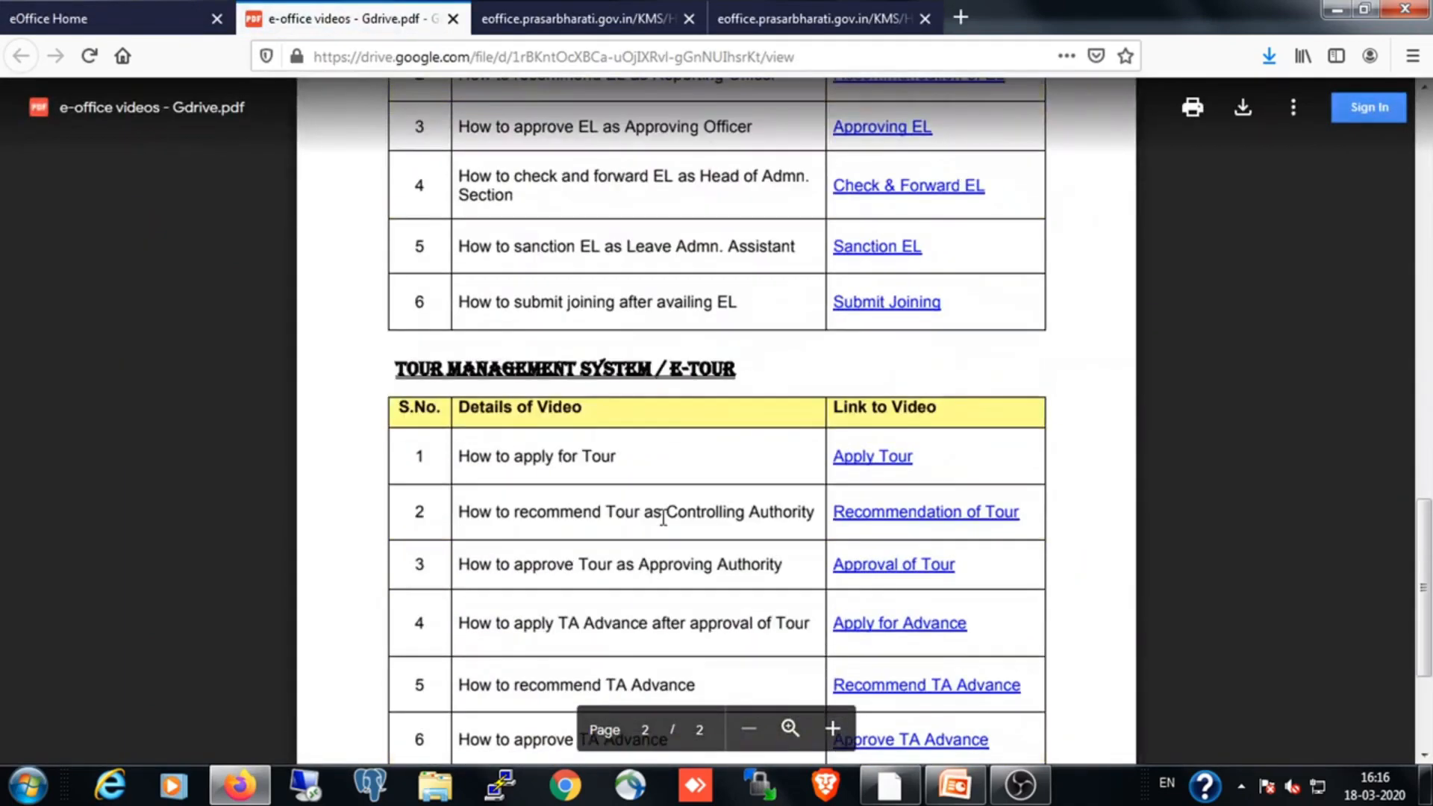
{"action": "scroll", "coordinate": [663, 517], "scroll_direction": "up", "scroll_amount": 14}
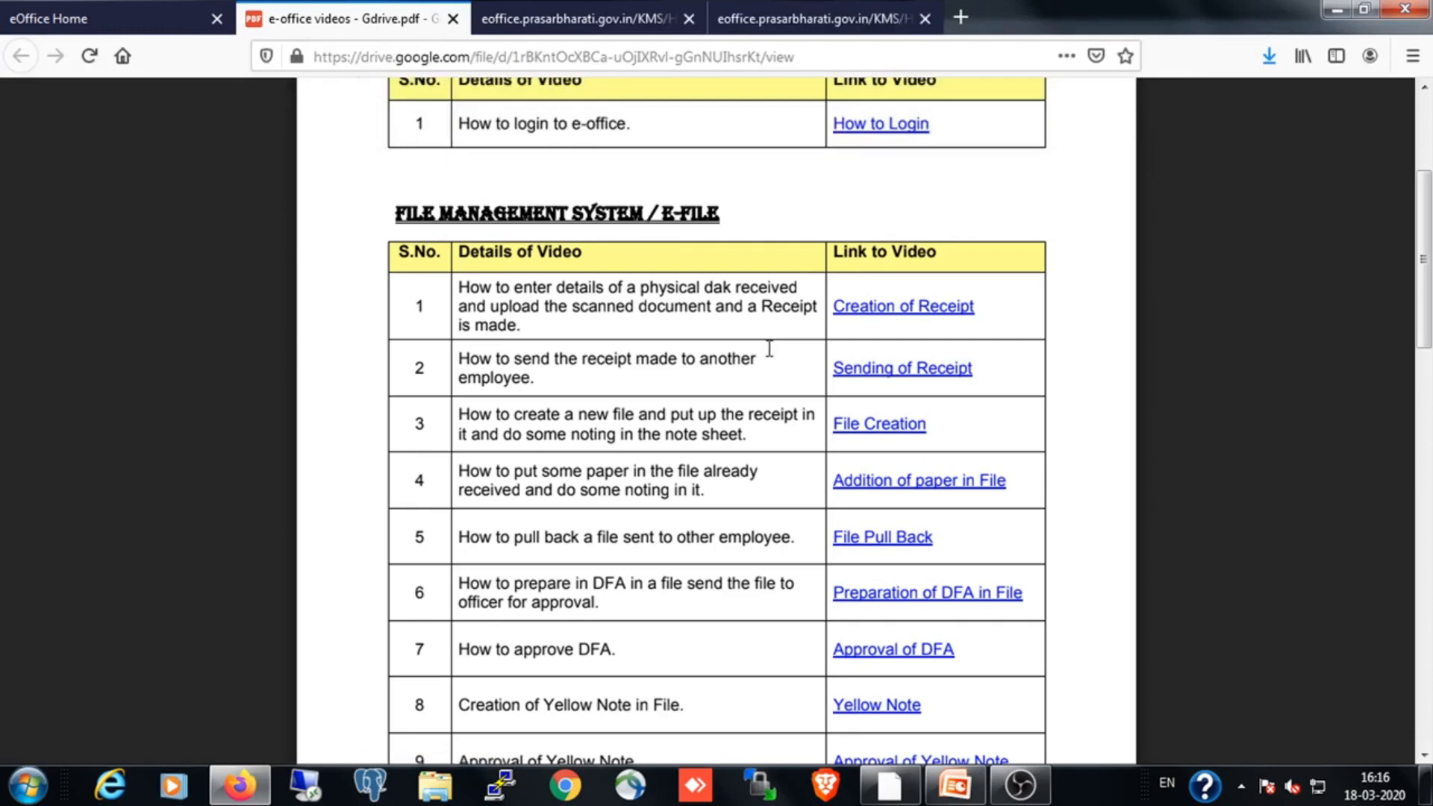
{"action": "scroll", "coordinate": [770, 349], "scroll_direction": "down", "scroll_amount": 10}
{"action": "scroll", "coordinate": [770, 353], "scroll_direction": "down", "scroll_amount": 2}
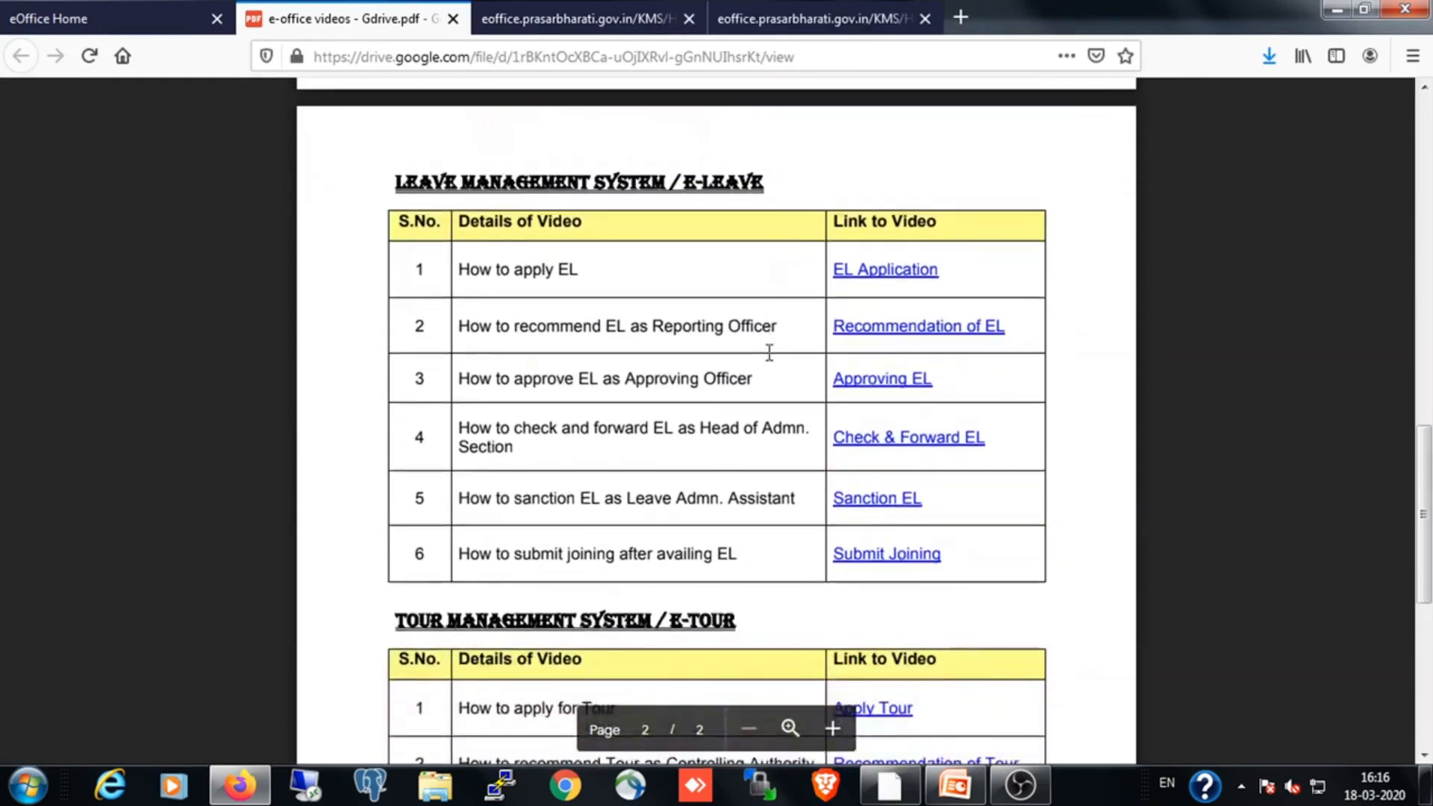
{"action": "left_click", "coordinate": [453, 19]}
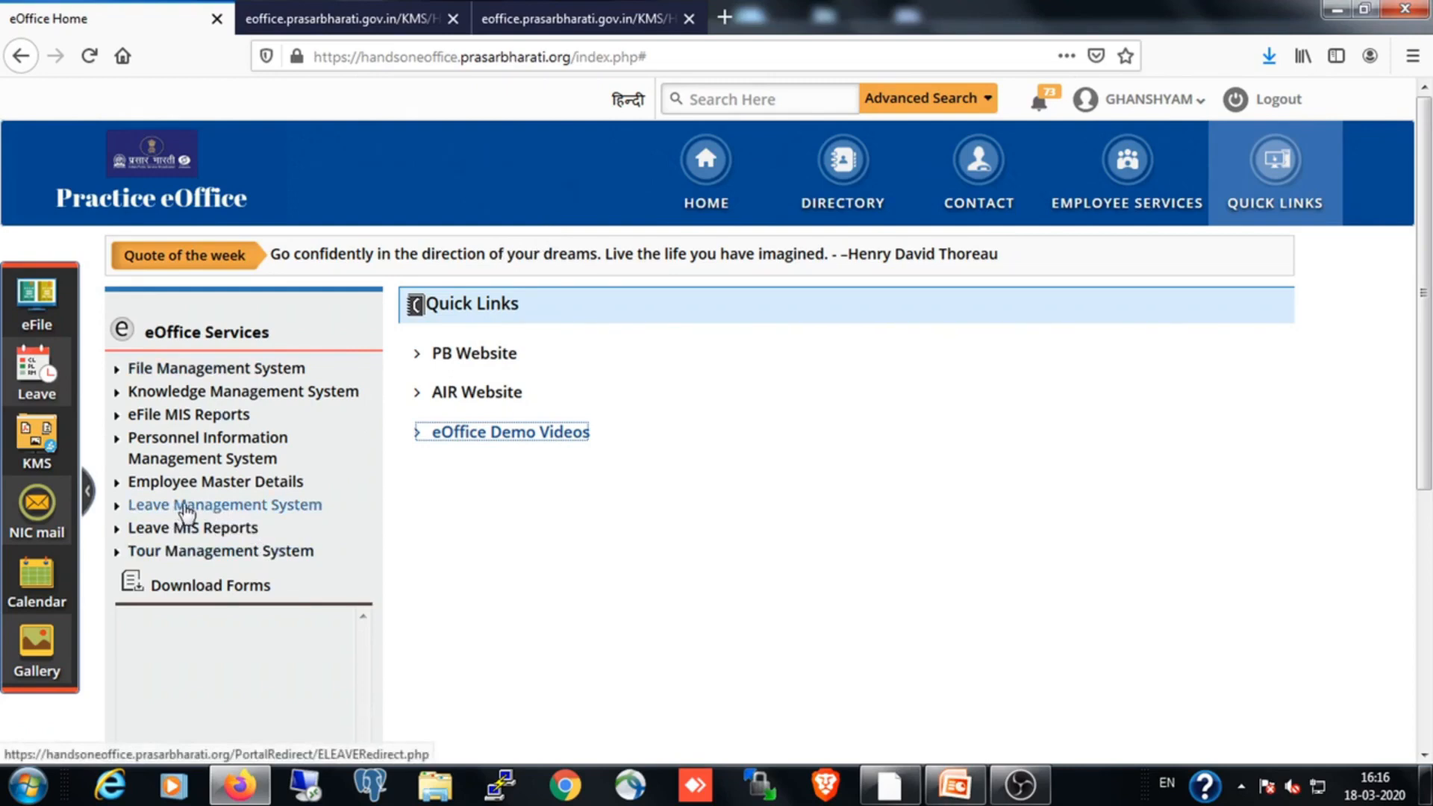
Open the leave application form in the Leave Management System and review the reporting, approving and admin officers in My WorkFlow Detail
{"action": "left_click", "coordinate": [187, 512]}
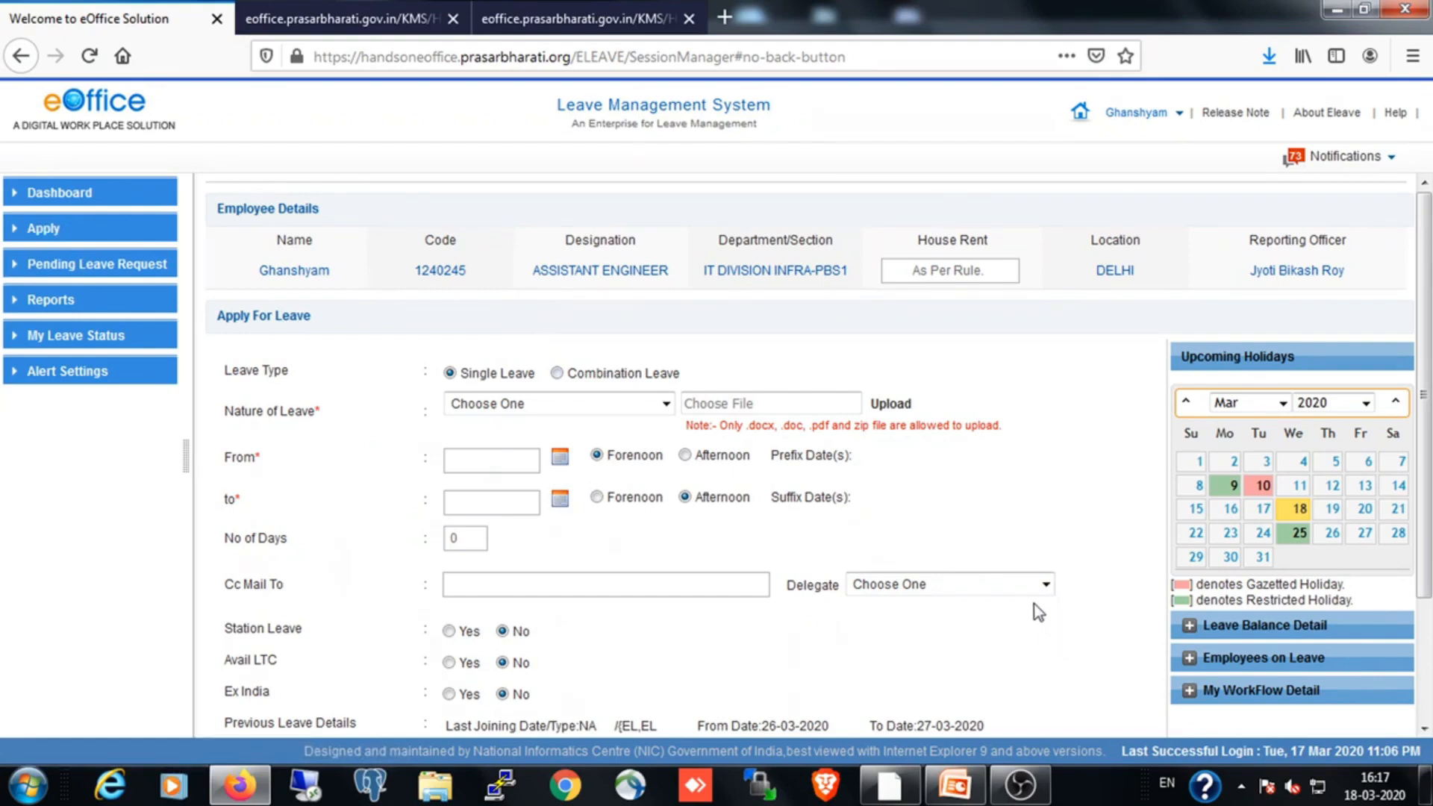
{"action": "scroll", "coordinate": [1033, 603], "scroll_direction": "down", "scroll_amount": 2}
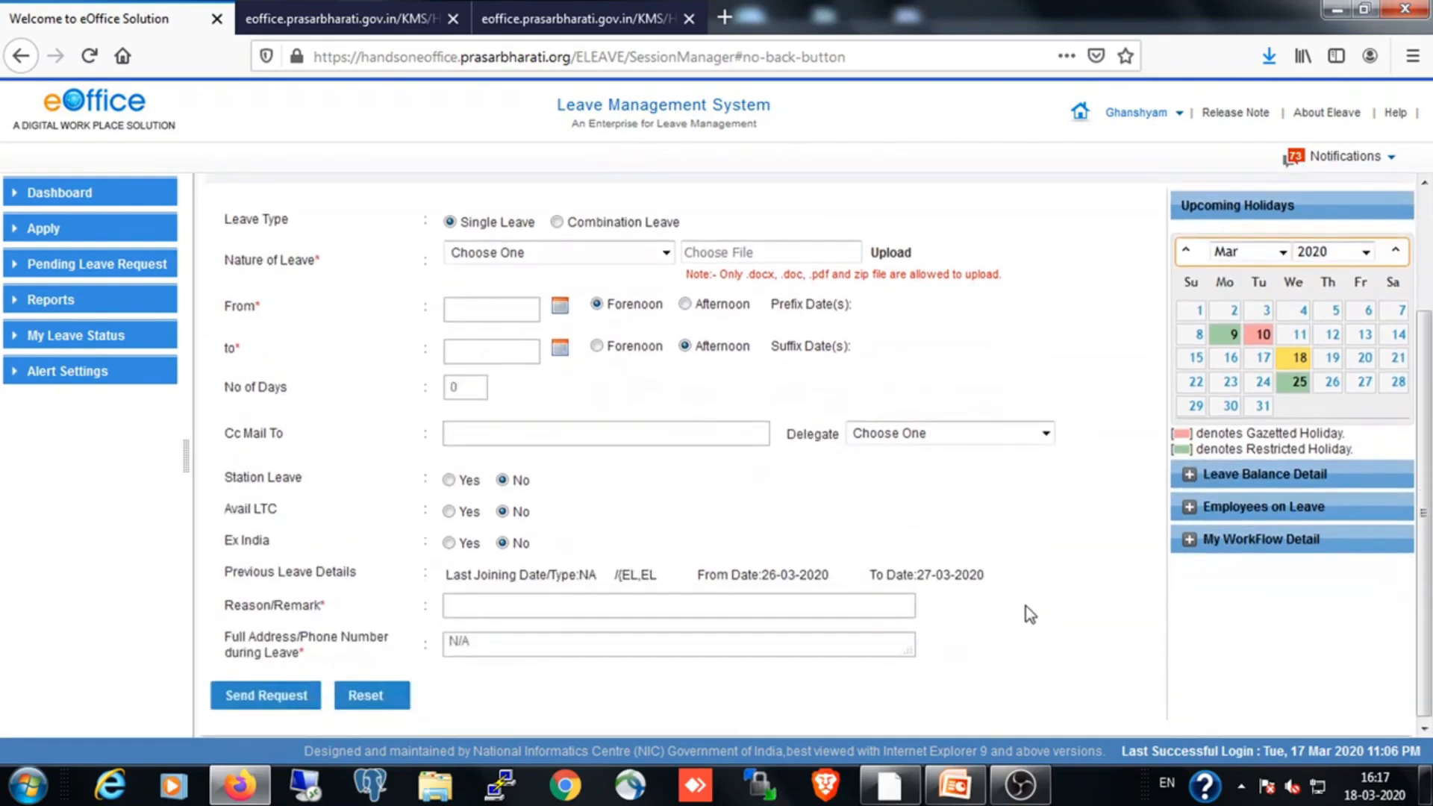
{"action": "left_click", "coordinate": [1192, 541]}
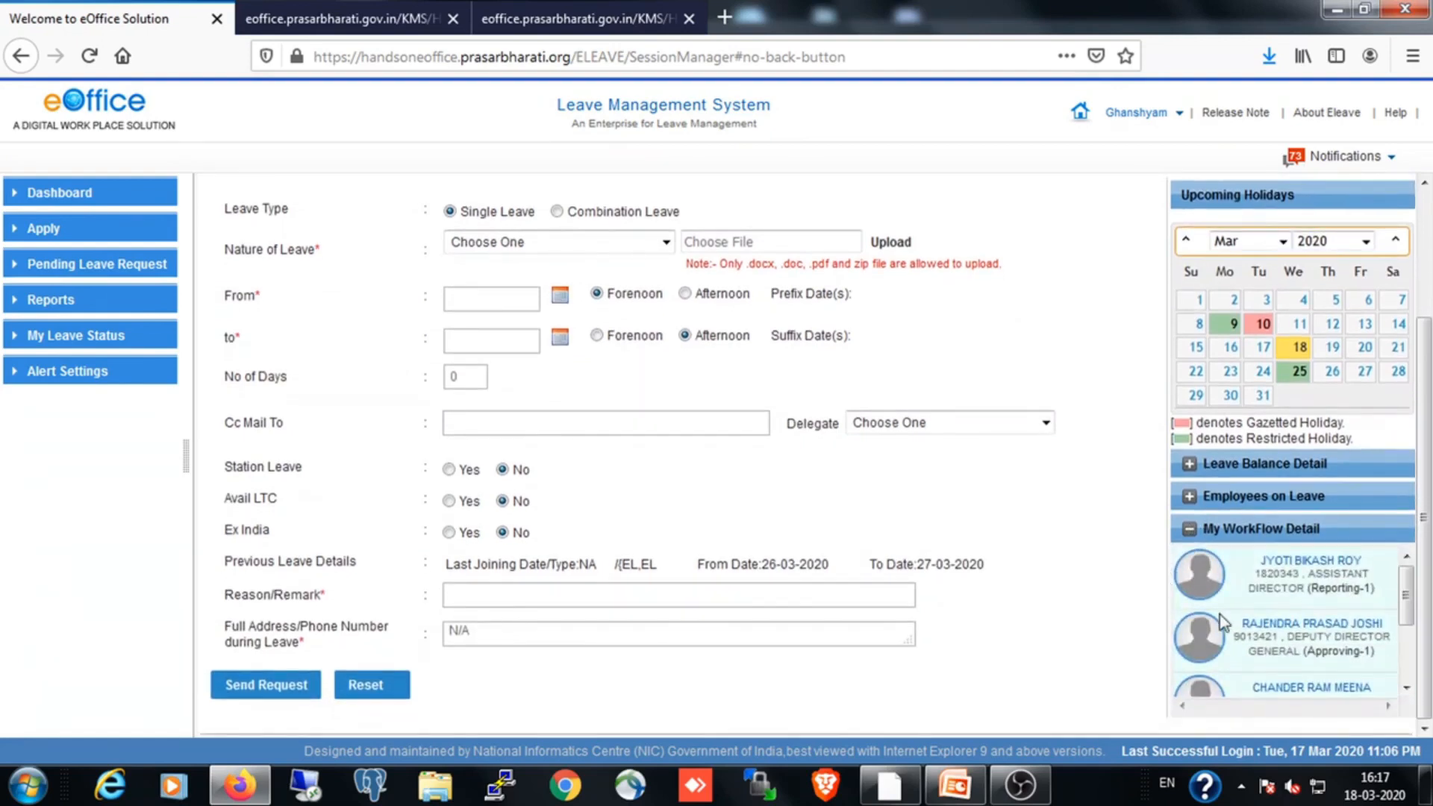
{"action": "scroll", "coordinate": [1225, 624], "scroll_direction": "down", "scroll_amount": 2}
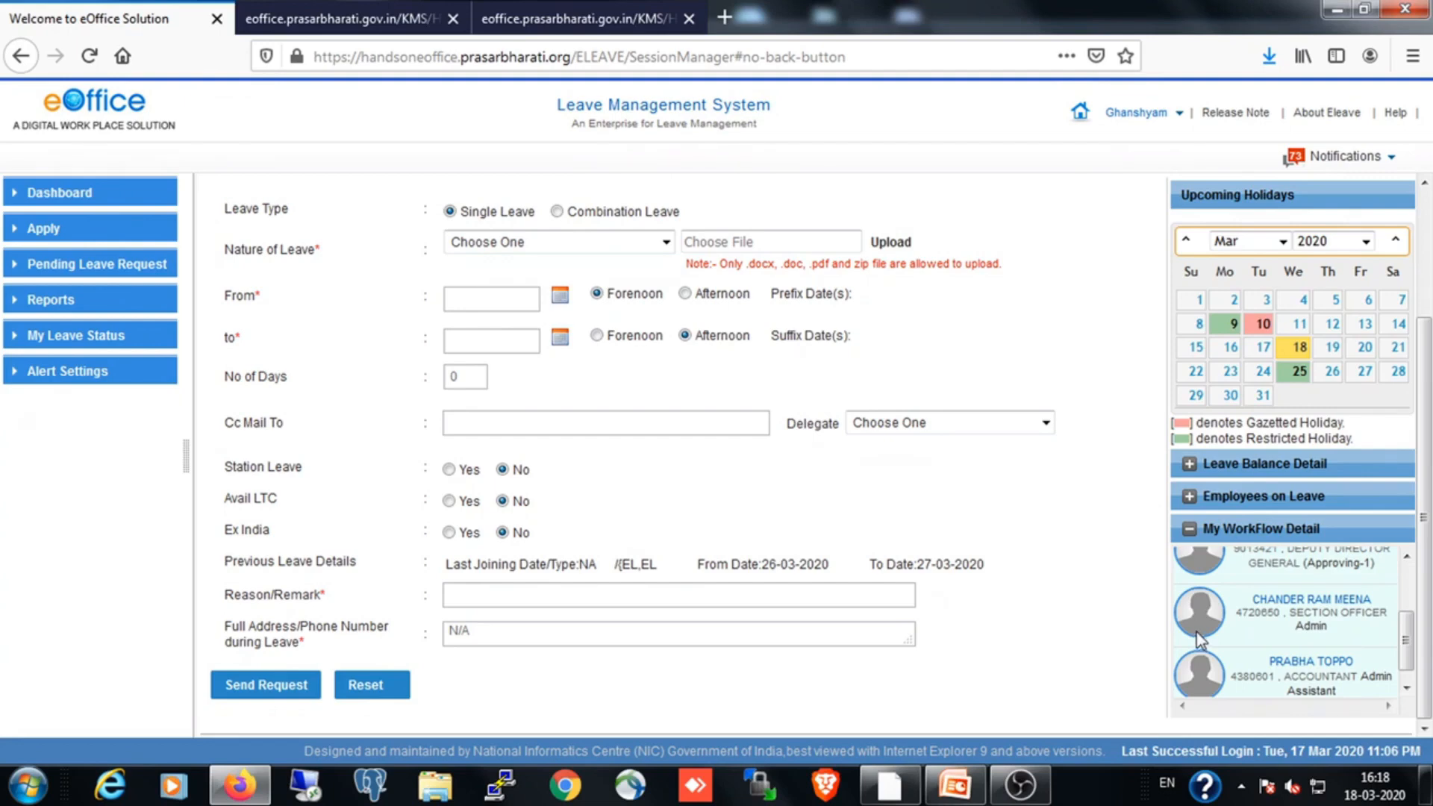
{"action": "scroll", "coordinate": [1129, 609], "scroll_direction": "up", "scroll_amount": 2}
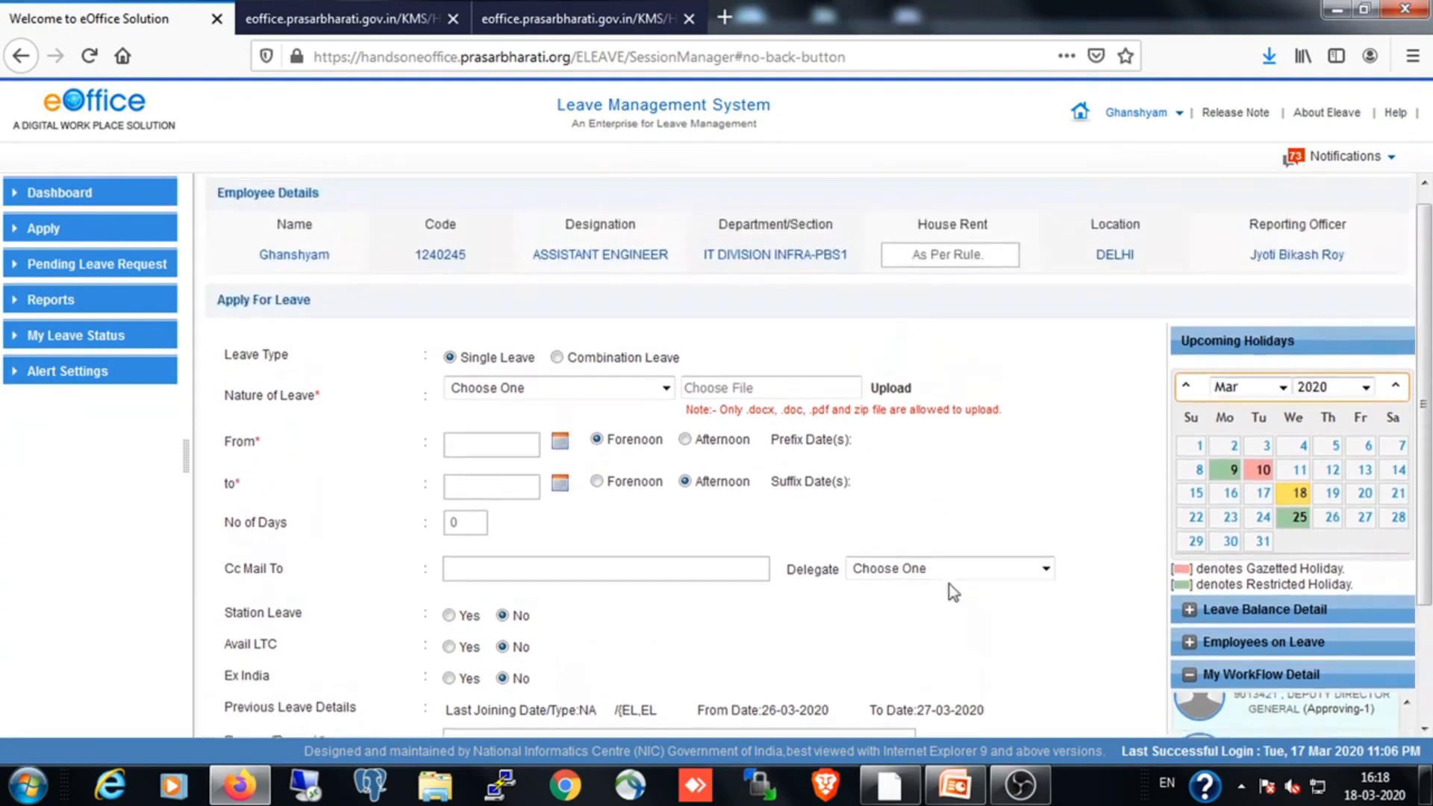
{"action": "scroll", "coordinate": [1180, 620], "scroll_direction": "down", "scroll_amount": 2}
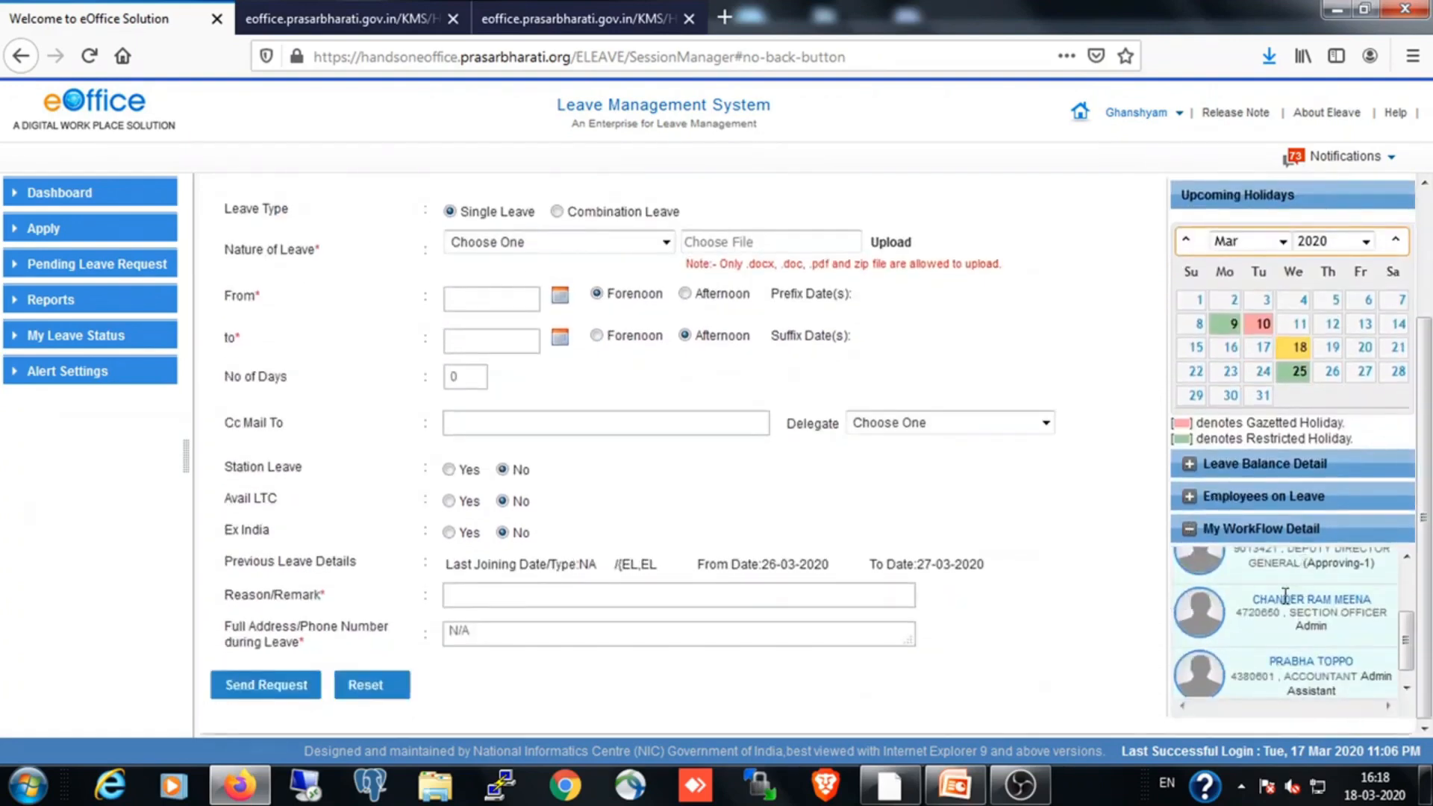
{"action": "scroll", "coordinate": [1277, 642], "scroll_direction": "up", "scroll_amount": 2}
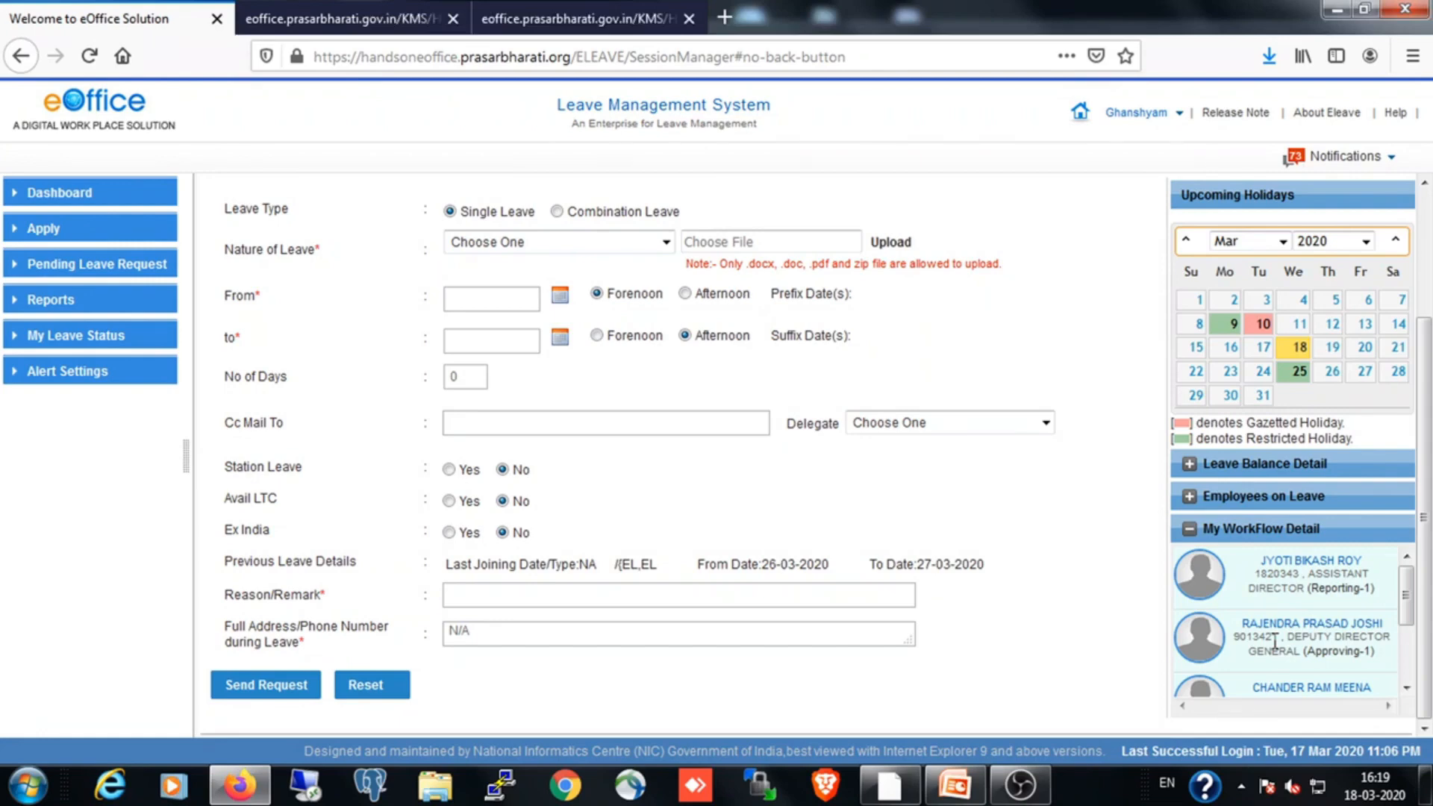
Expand Leave Balance Detail and examine the balance and credit date of each leave type
{"action": "left_click", "coordinate": [1192, 469]}
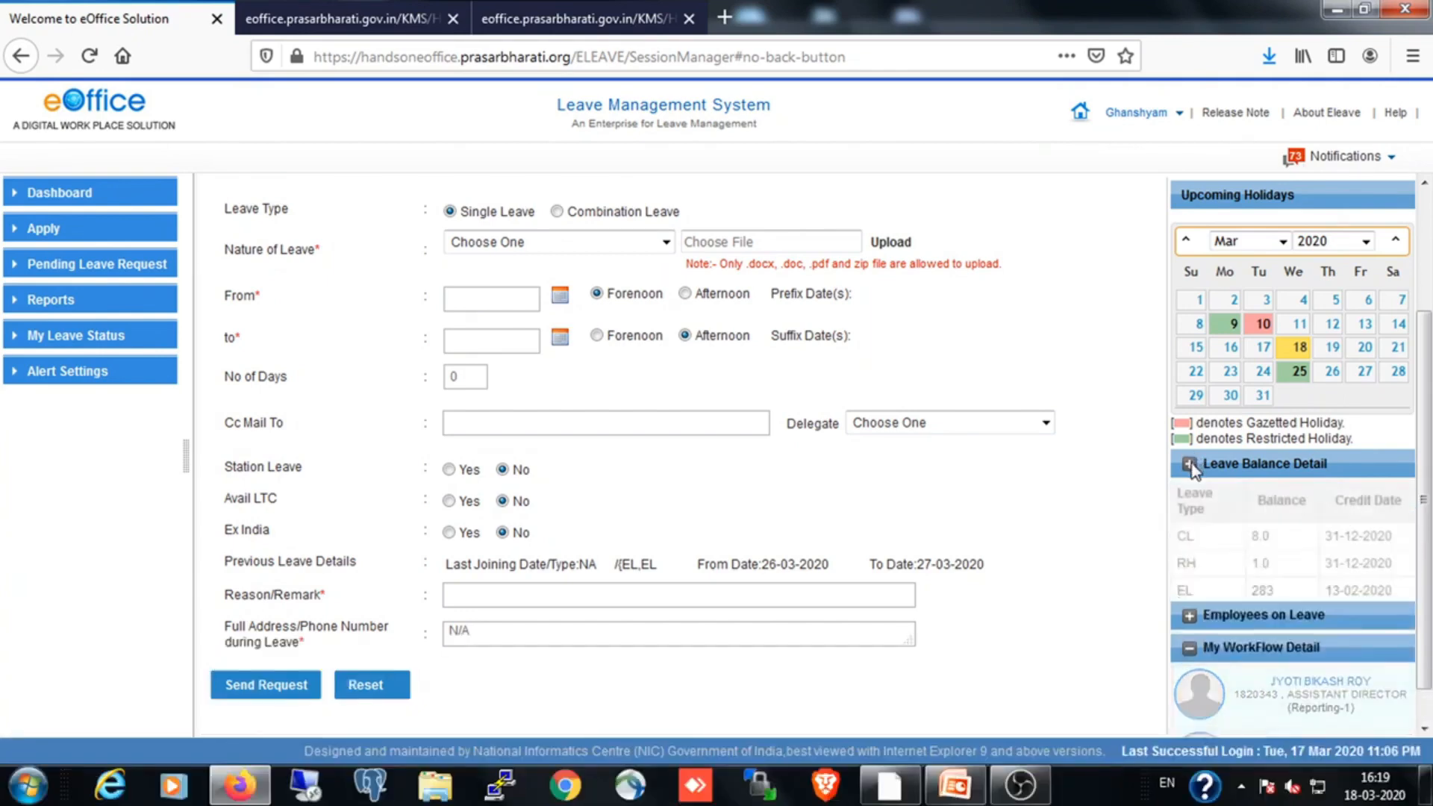
{"action": "scroll", "coordinate": [1274, 590], "scroll_direction": "down", "scroll_amount": 2}
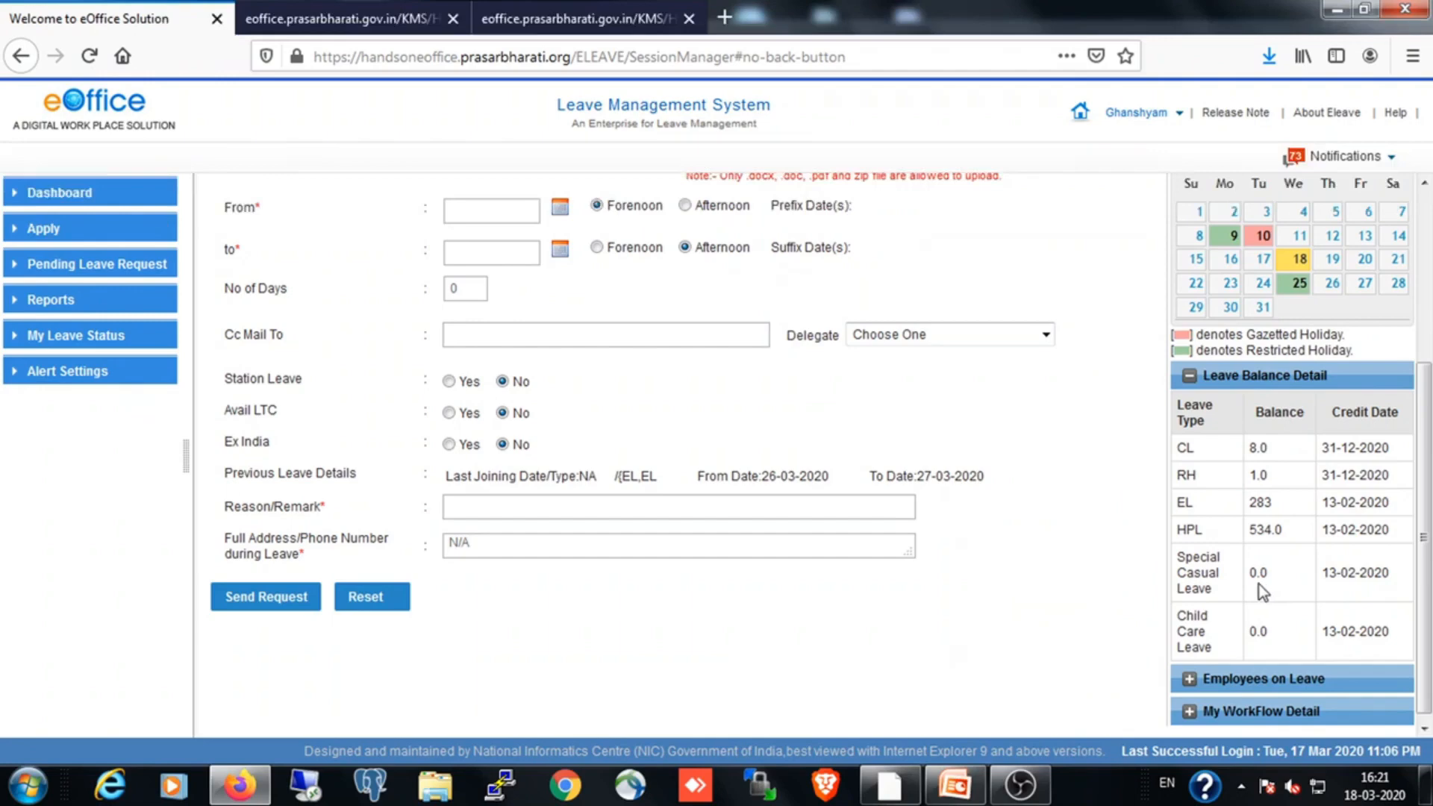
{"action": "scroll", "coordinate": [881, 522], "scroll_direction": "up", "scroll_amount": 3}
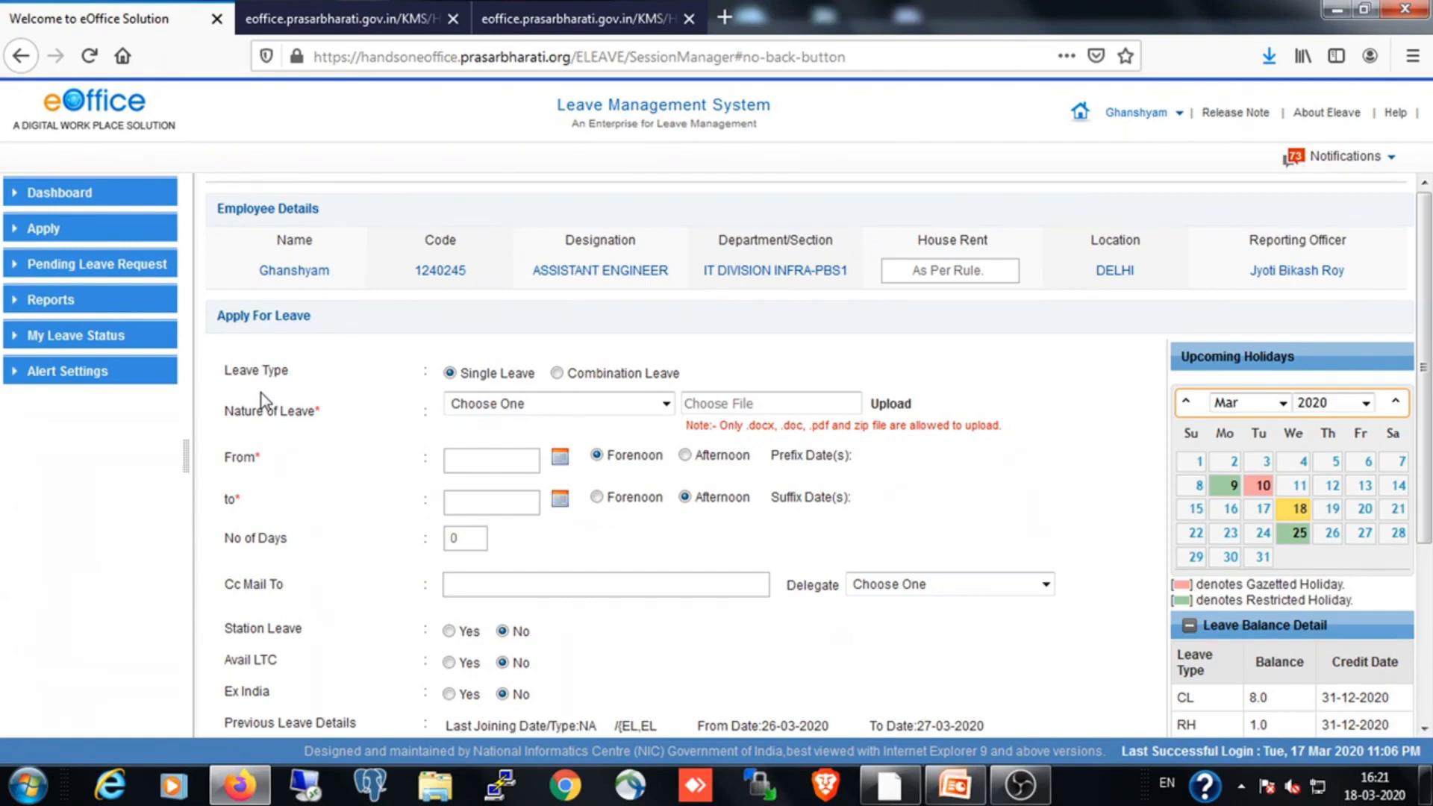
Set the leave type to Combination Leave and show April 2020 in the Upcoming Holidays calendar
{"action": "left_click", "coordinate": [557, 375]}
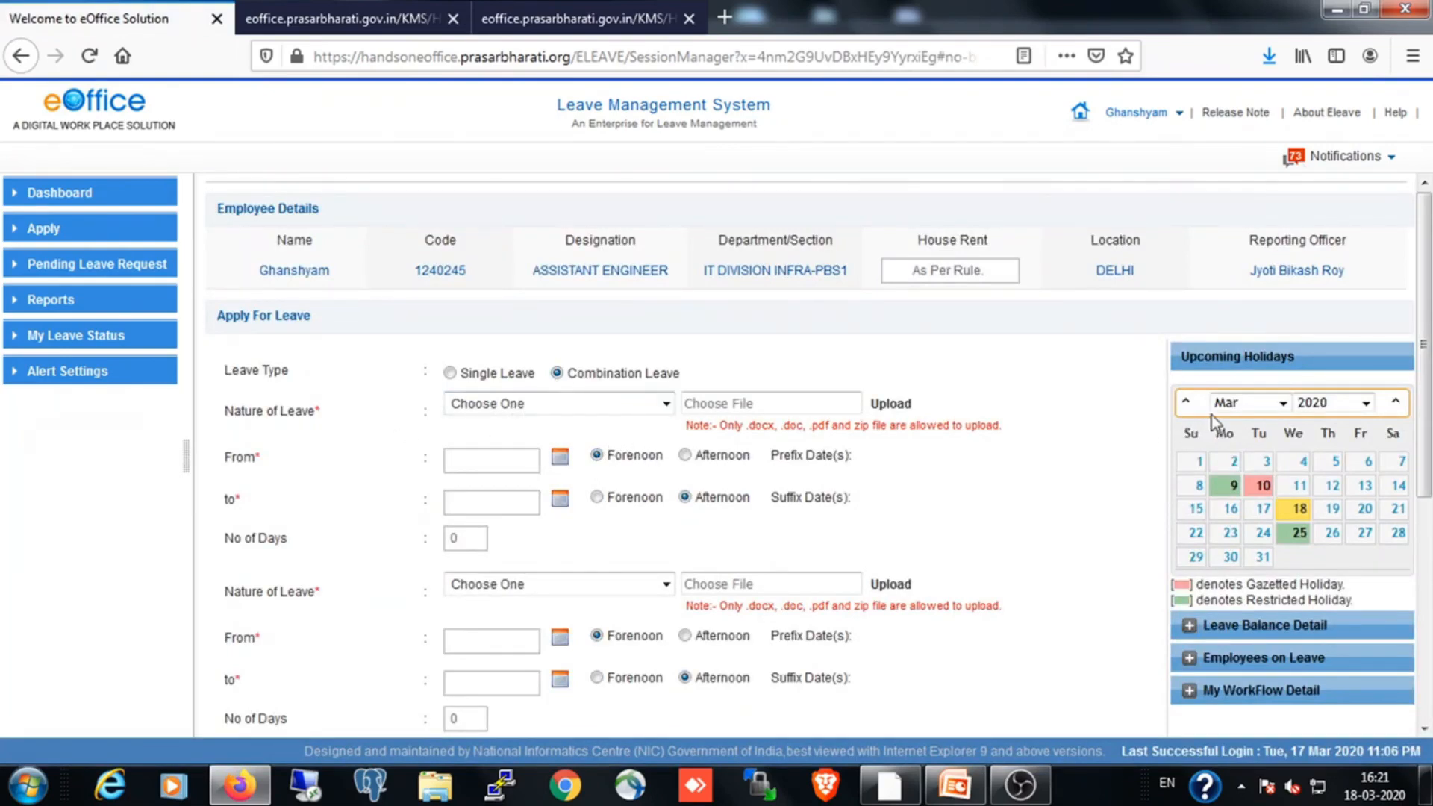
{"action": "right_click", "coordinate": [312, 399]}
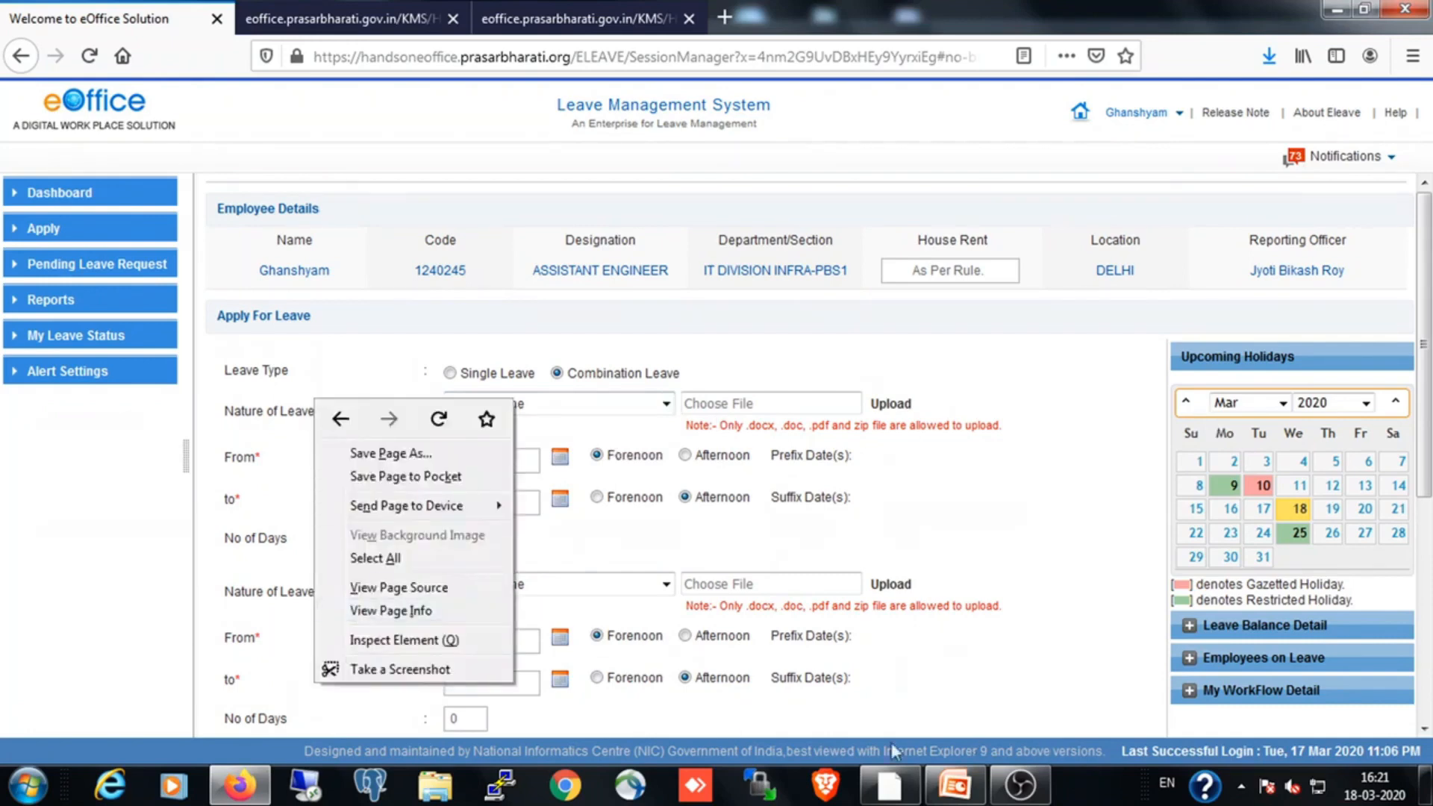
{"action": "left_click", "coordinate": [1109, 386]}
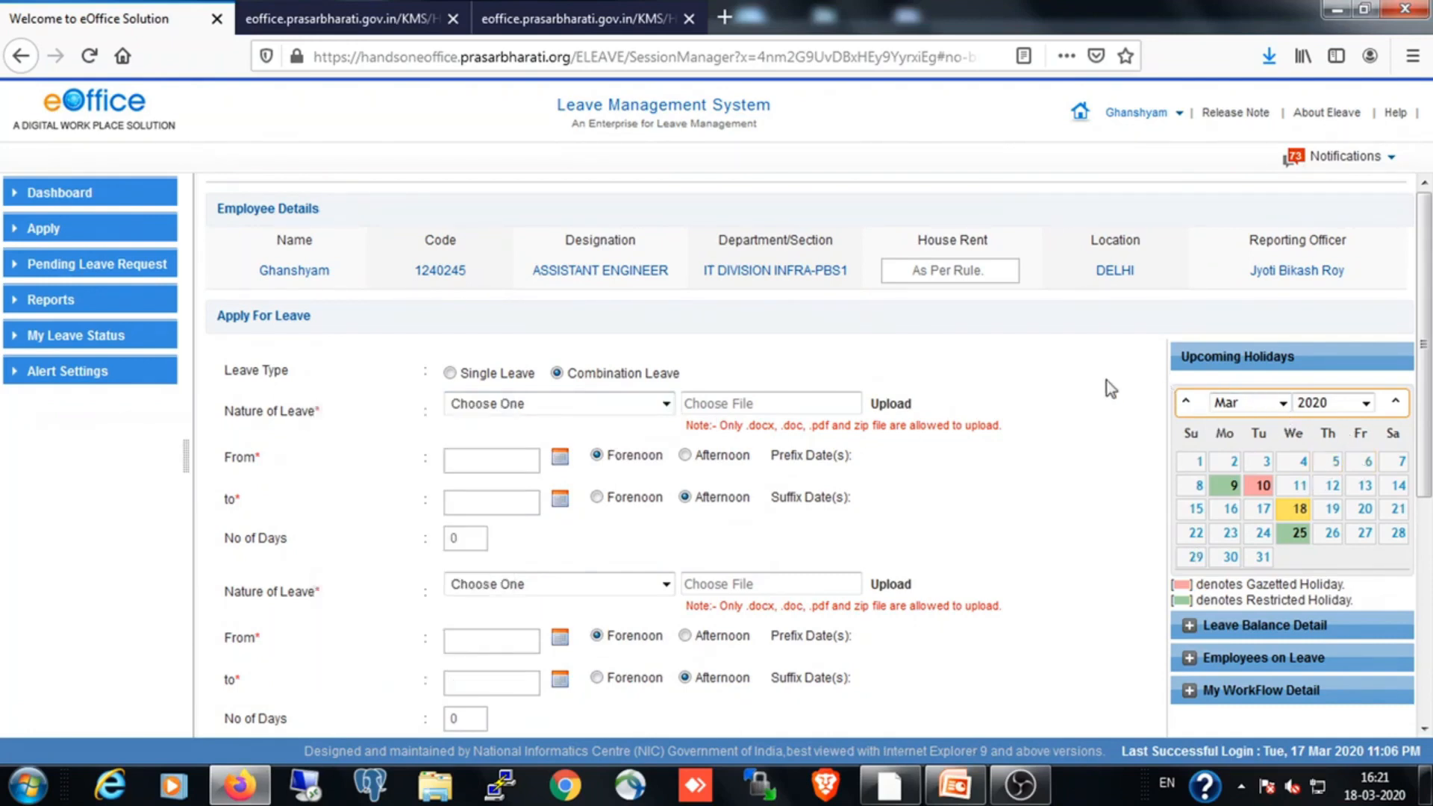
{"action": "left_click", "coordinate": [1282, 403]}
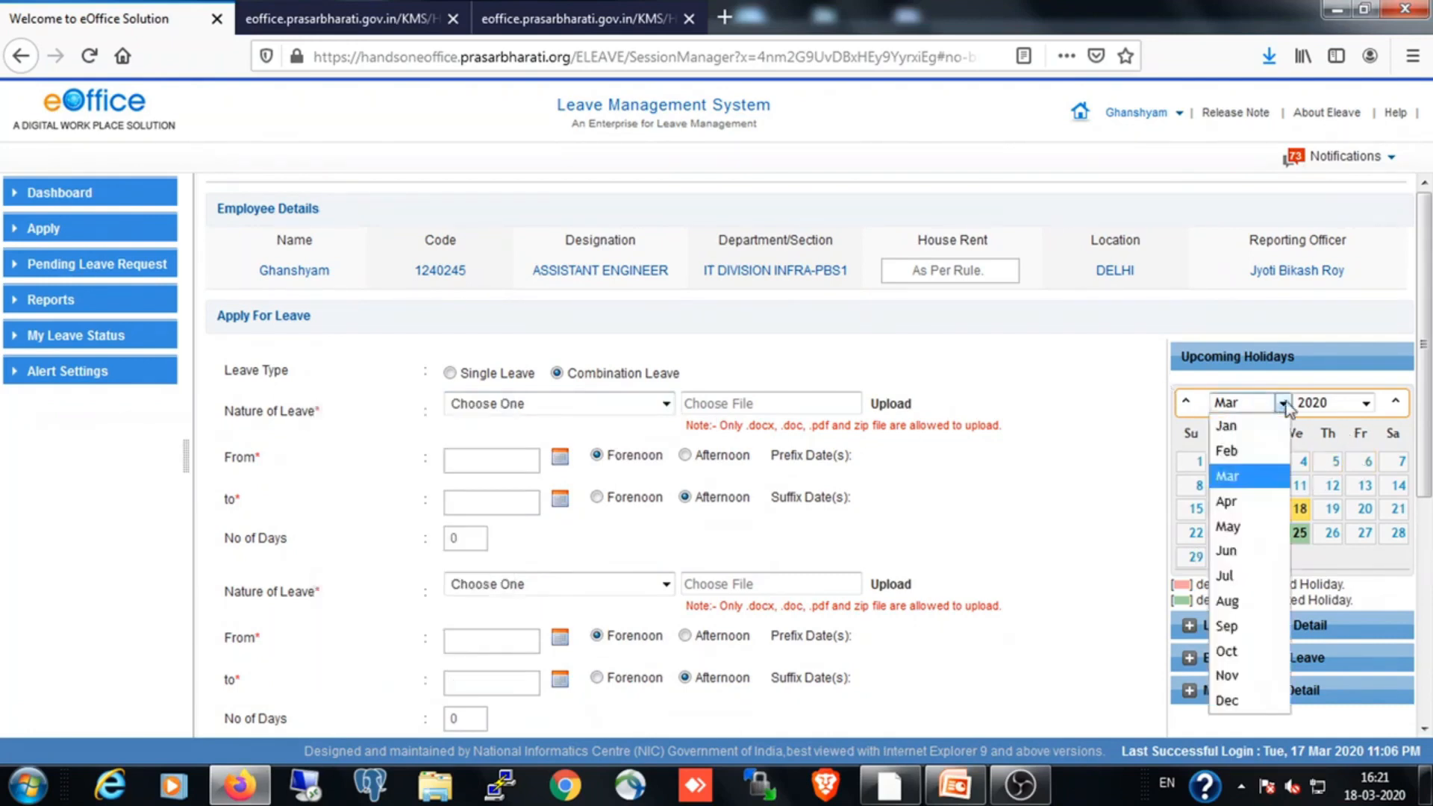
{"action": "left_click", "coordinate": [1248, 504]}
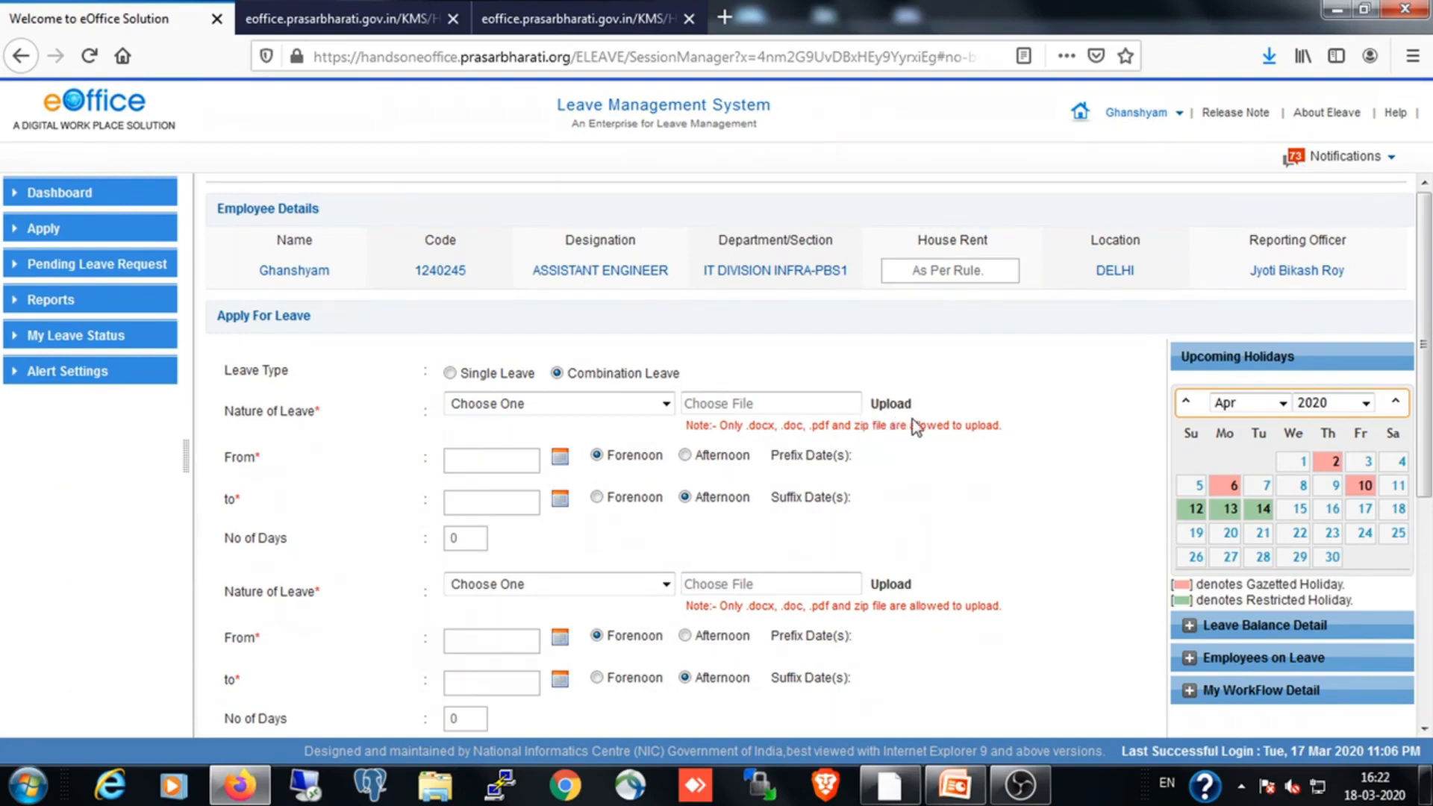
Set the first leave of the combination to EL, running from 07-04-2020 to 09-04-2020
{"action": "left_click", "coordinate": [670, 404]}
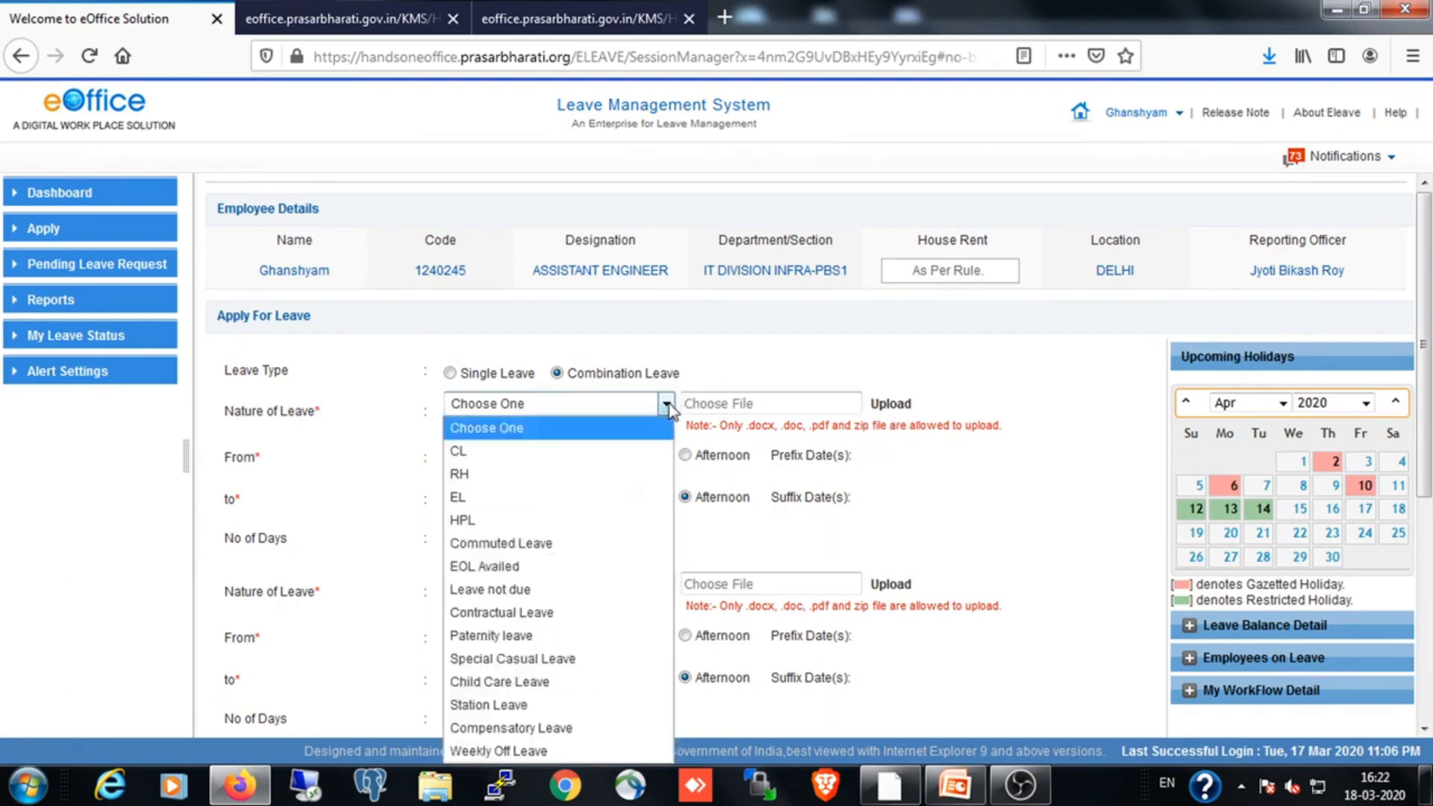
{"action": "left_click", "coordinate": [483, 492]}
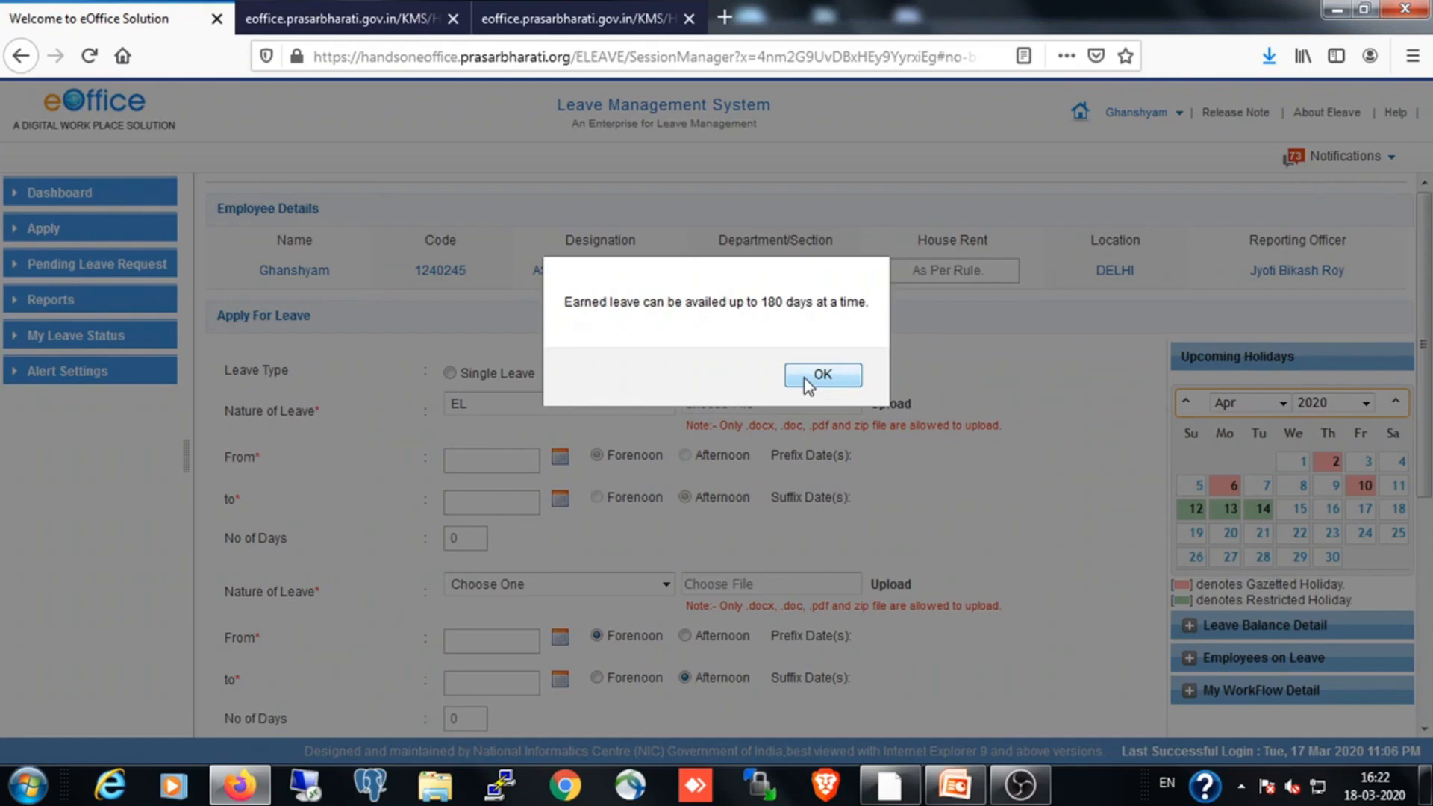
{"action": "left_click", "coordinate": [821, 375]}
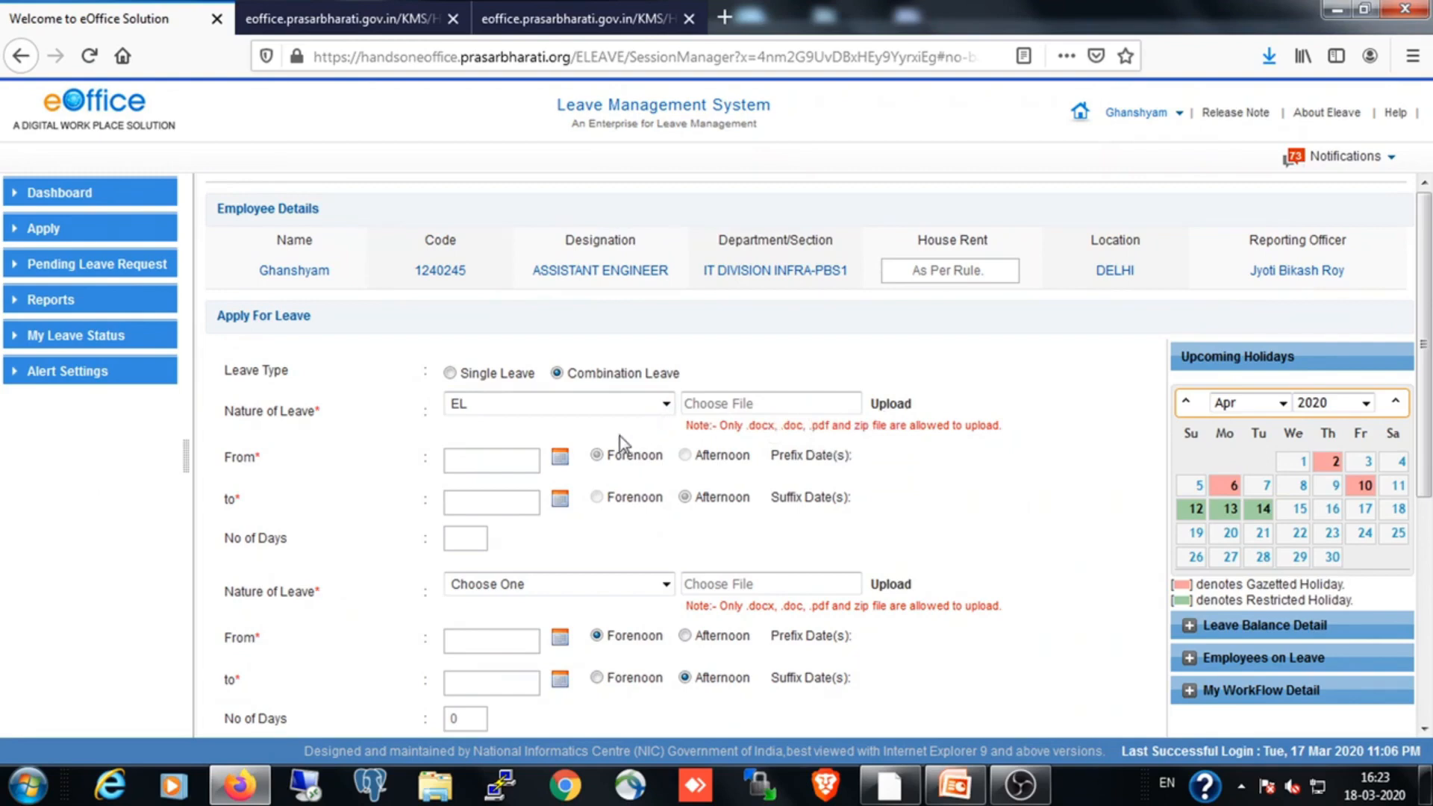
{"action": "left_click", "coordinate": [560, 457]}
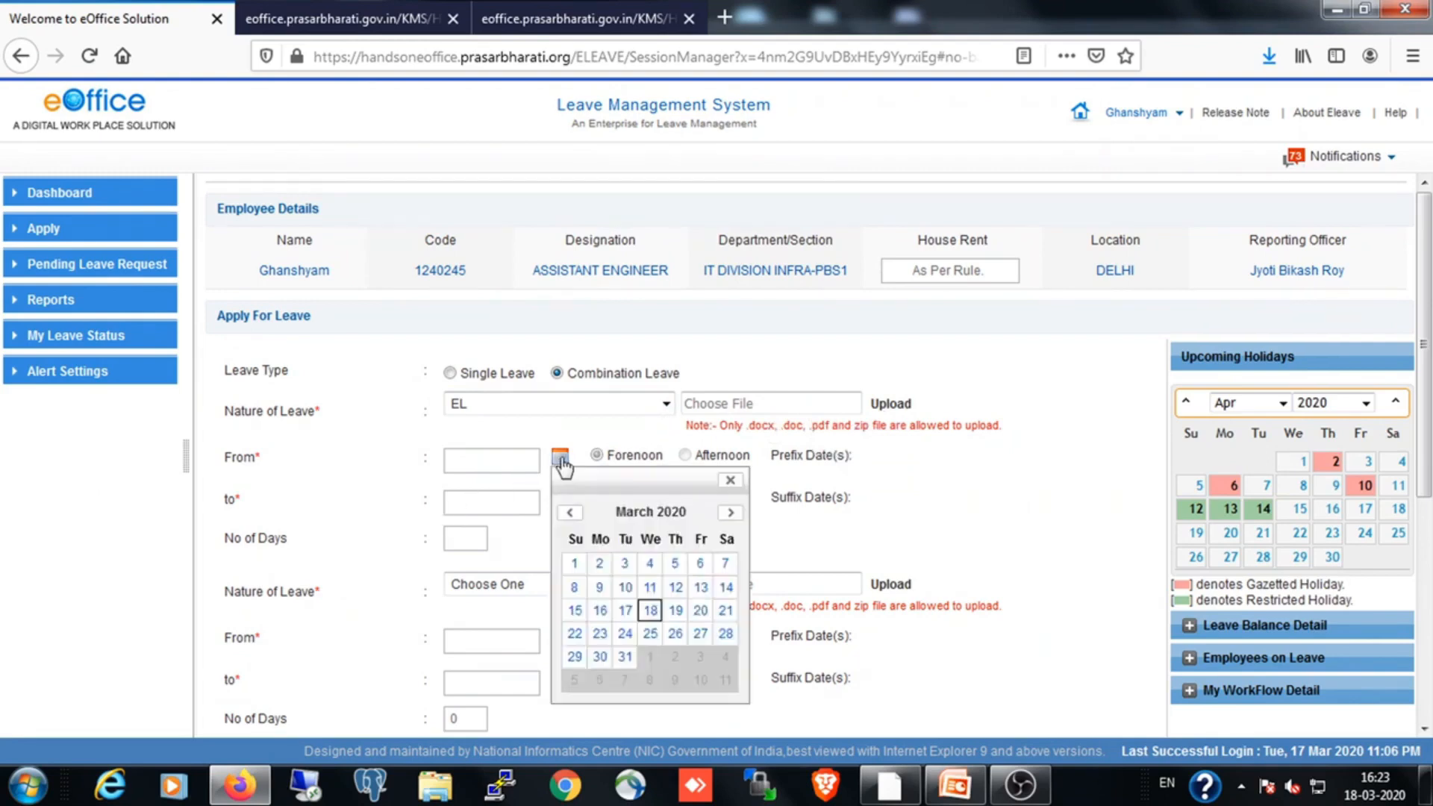
{"action": "left_click", "coordinate": [731, 513]}
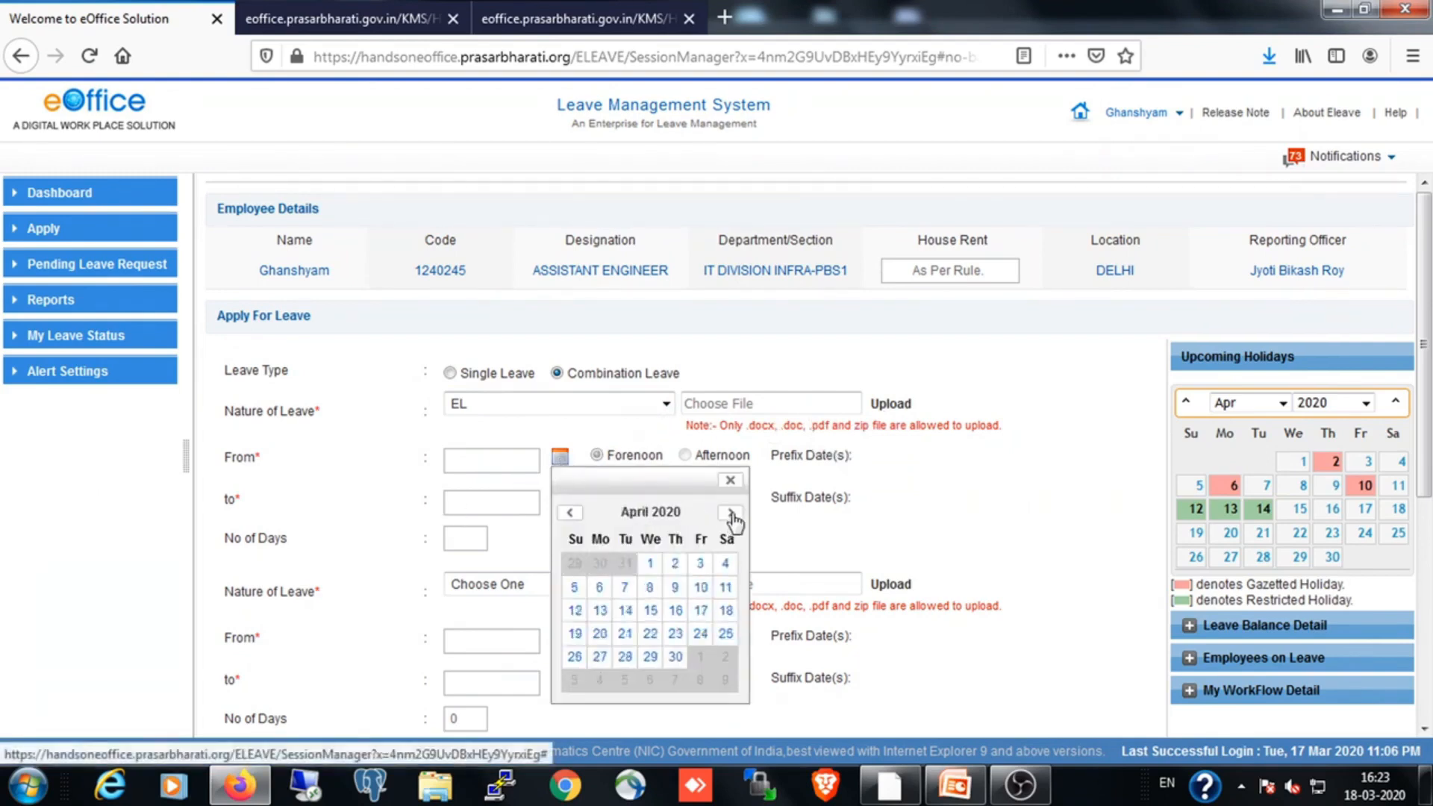
{"action": "left_click", "coordinate": [626, 588]}
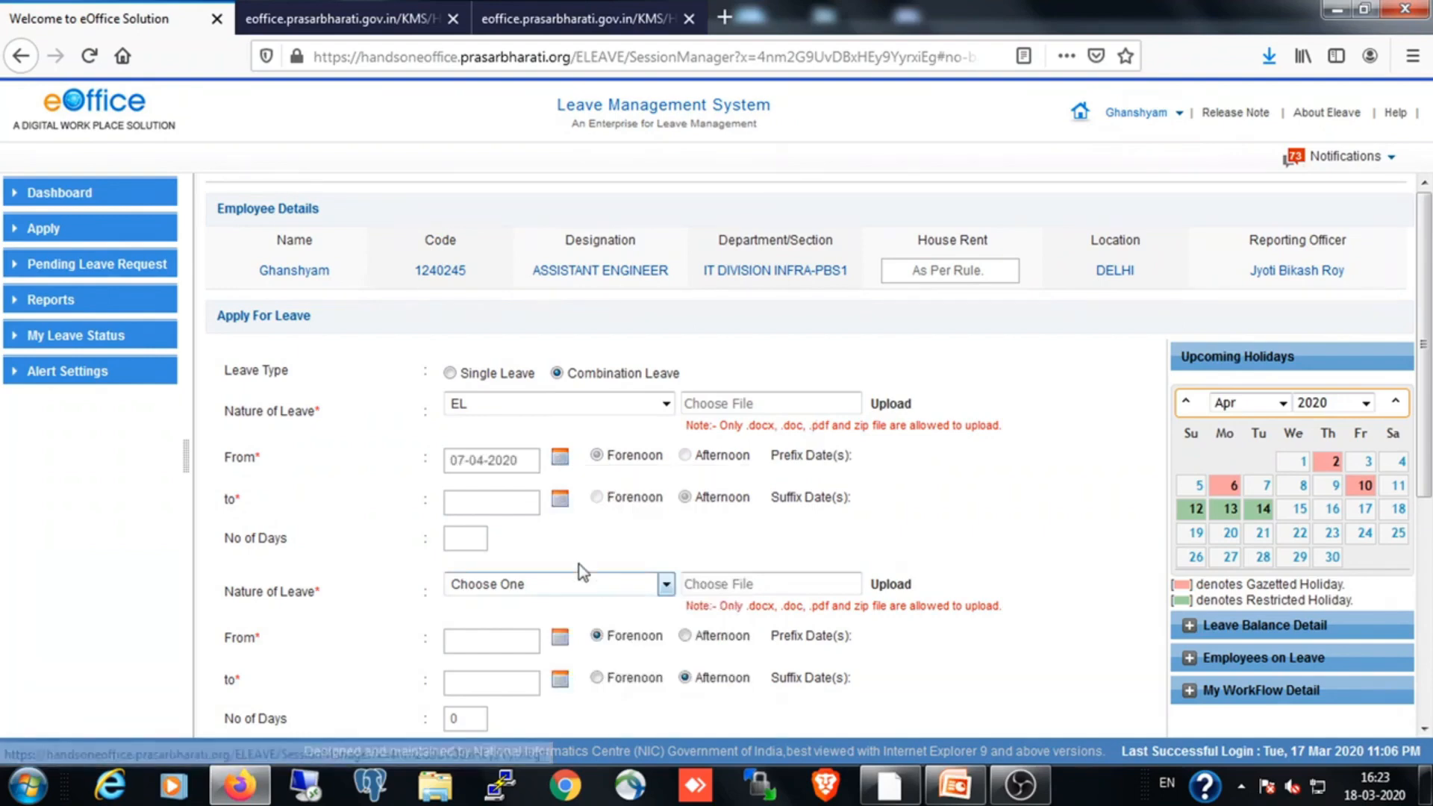
{"action": "left_click", "coordinate": [560, 498]}
{"action": "left_click", "coordinate": [731, 554]}
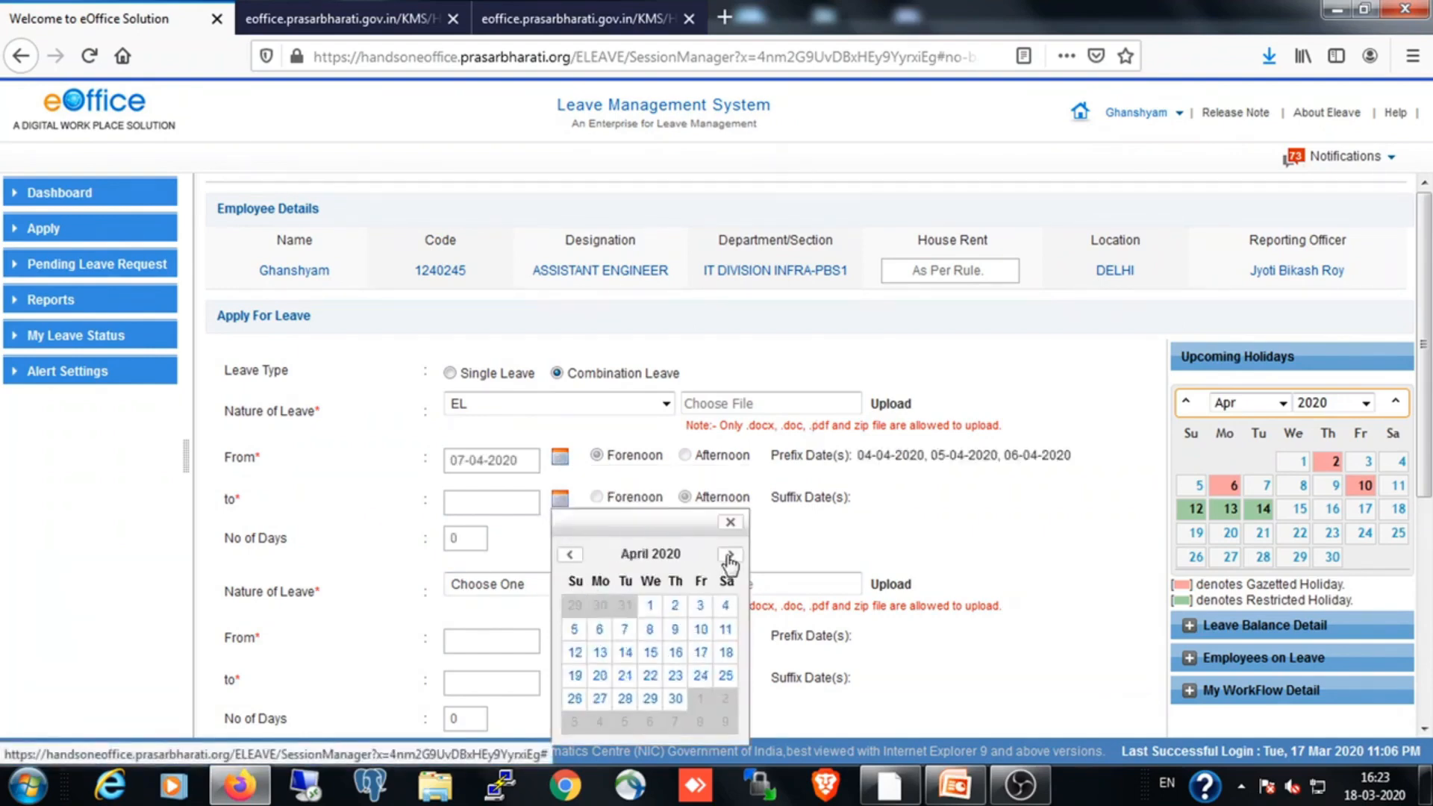
{"action": "left_click", "coordinate": [676, 630]}
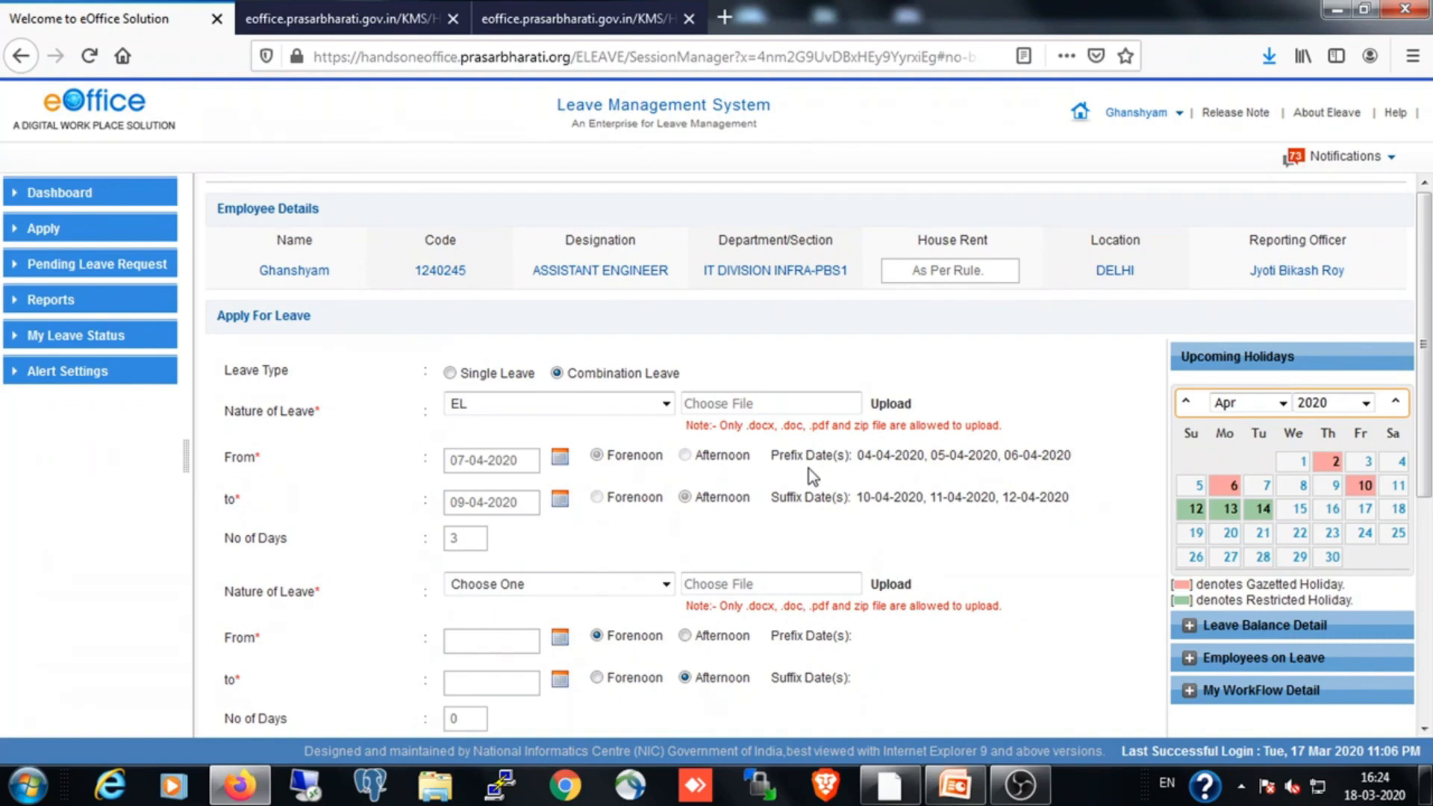
Set the second leave of the combination to RH and show April 2020 in the Upcoming Holidays calendar
{"action": "scroll", "coordinate": [777, 534], "scroll_direction": "down", "scroll_amount": 5}
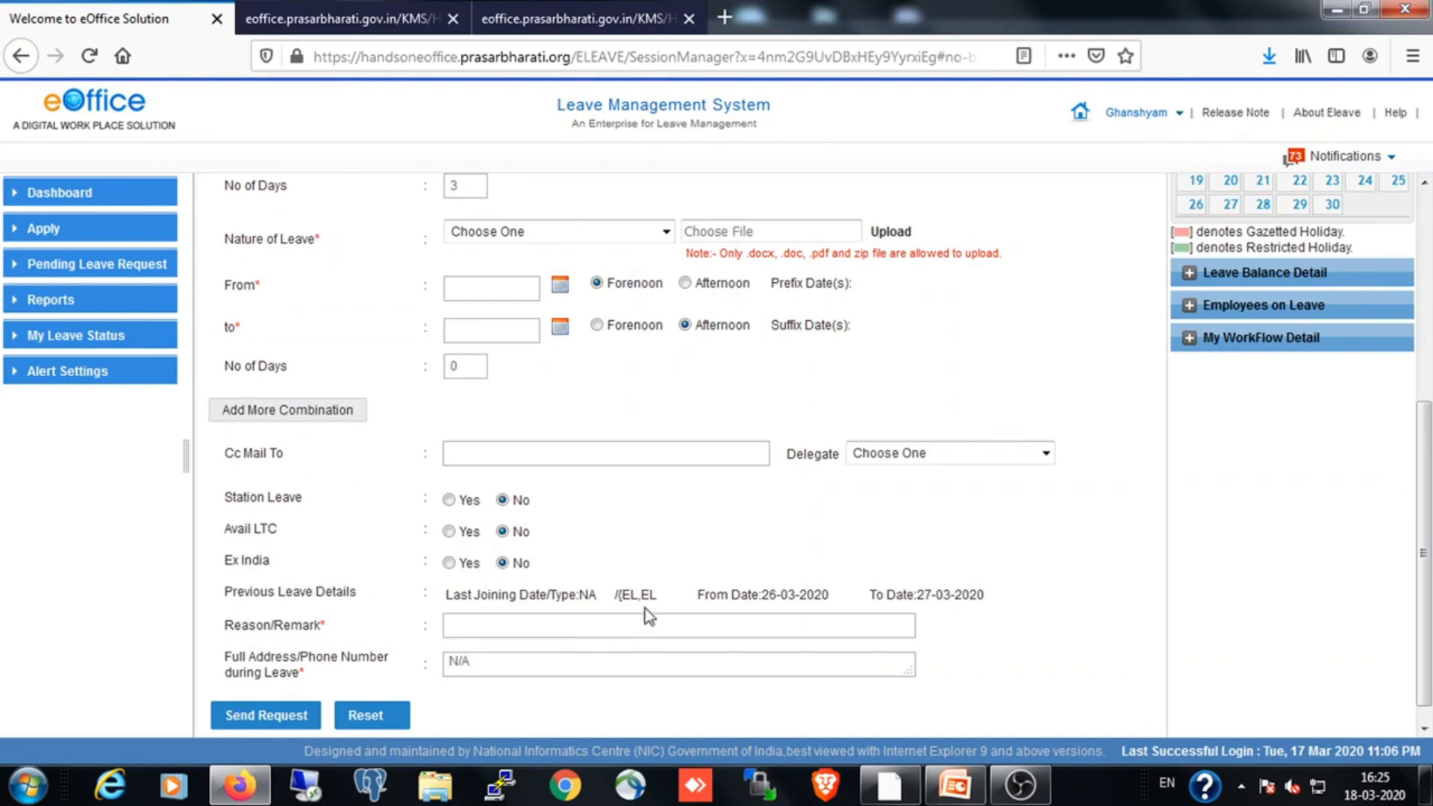
{"action": "scroll", "coordinate": [646, 608], "scroll_direction": "up", "scroll_amount": 3}
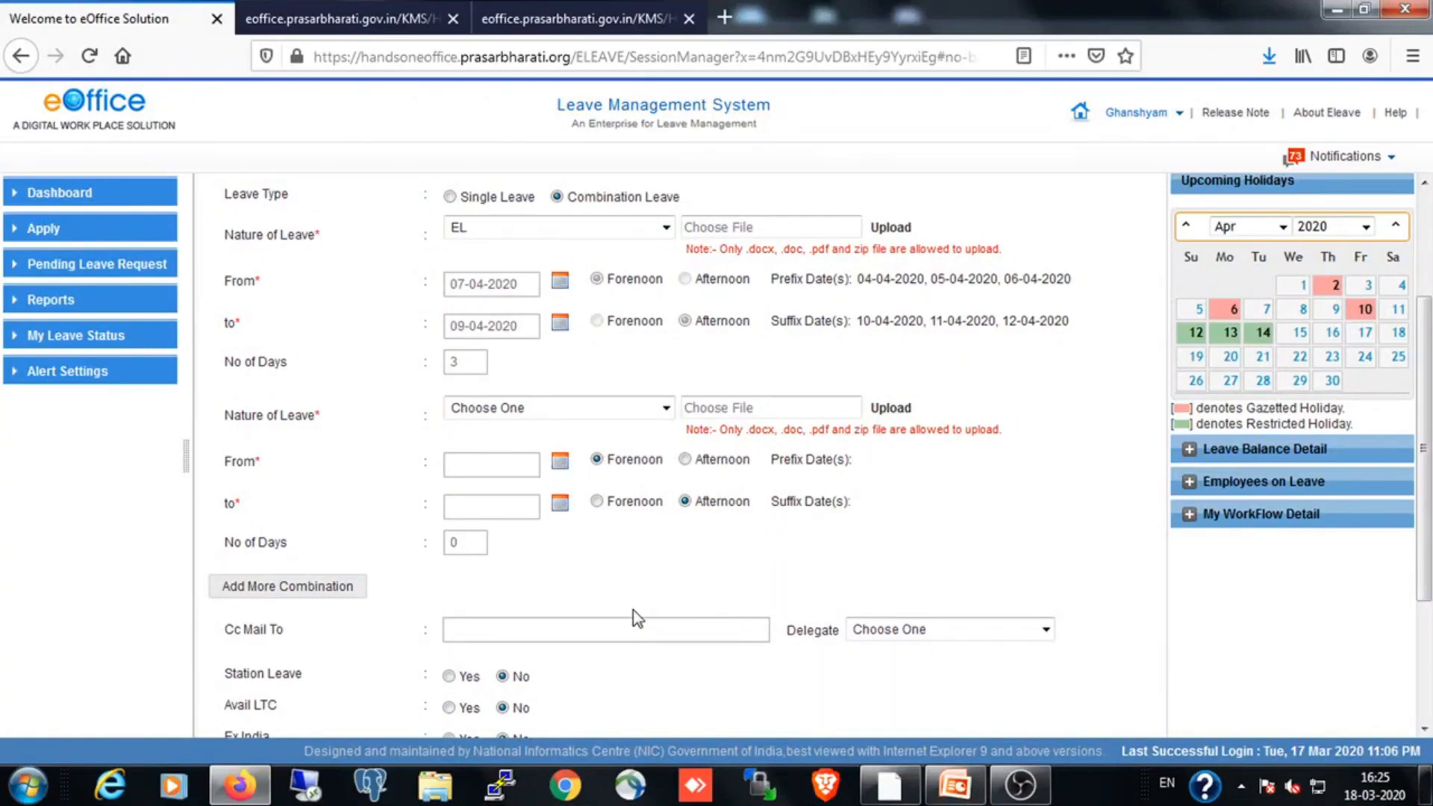
{"action": "scroll", "coordinate": [633, 611], "scroll_direction": "up", "scroll_amount": 2}
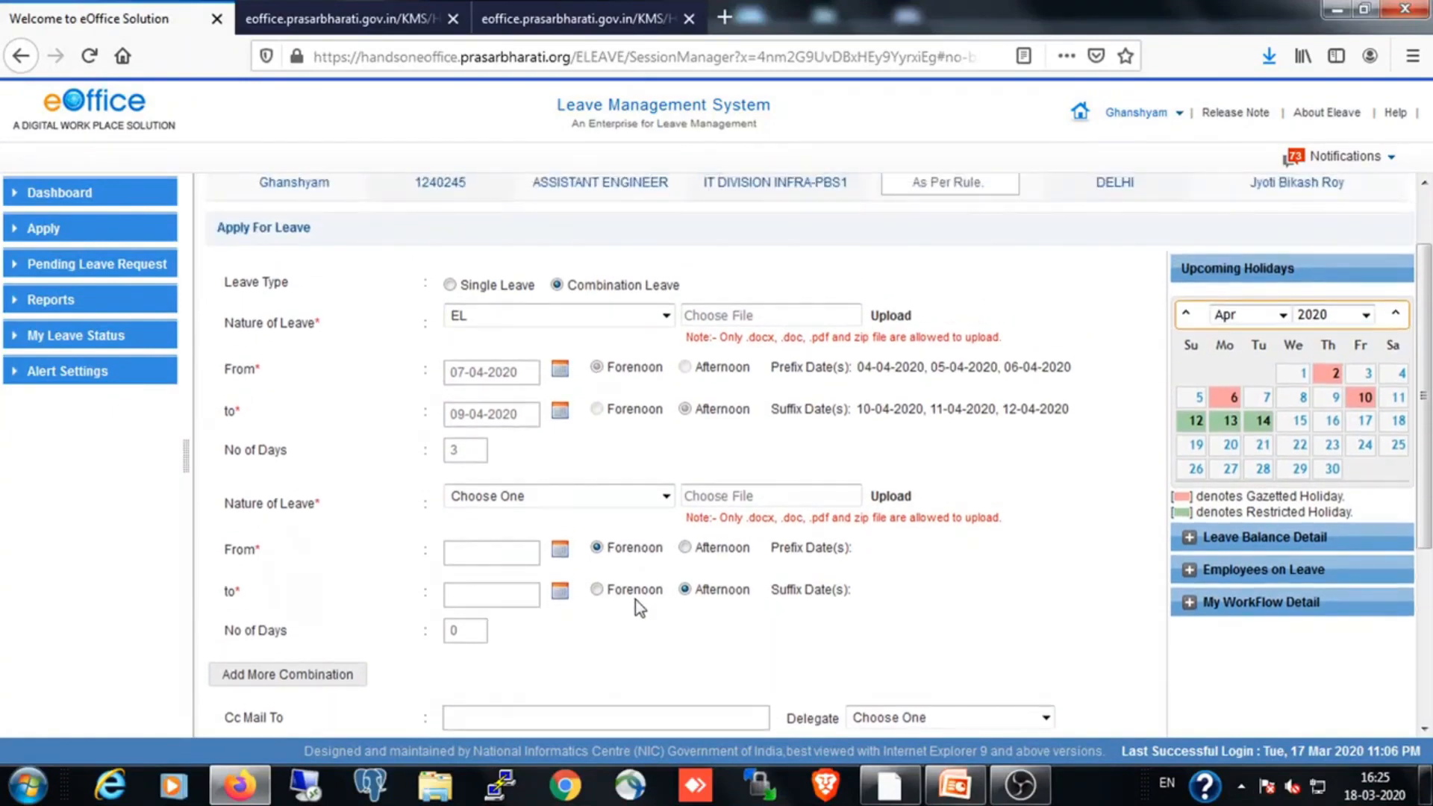
{"action": "left_click", "coordinate": [611, 499]}
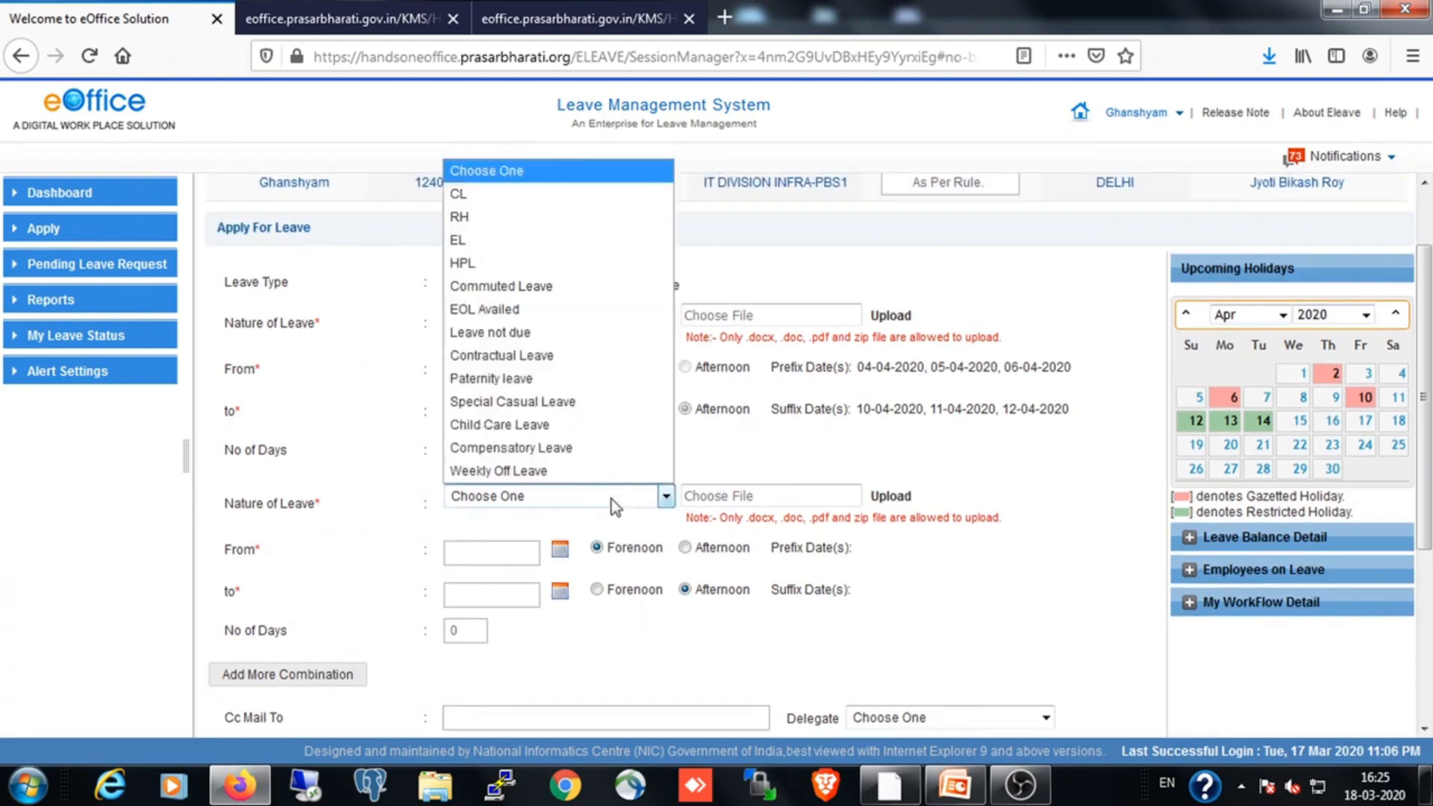
{"action": "left_click", "coordinate": [564, 217]}
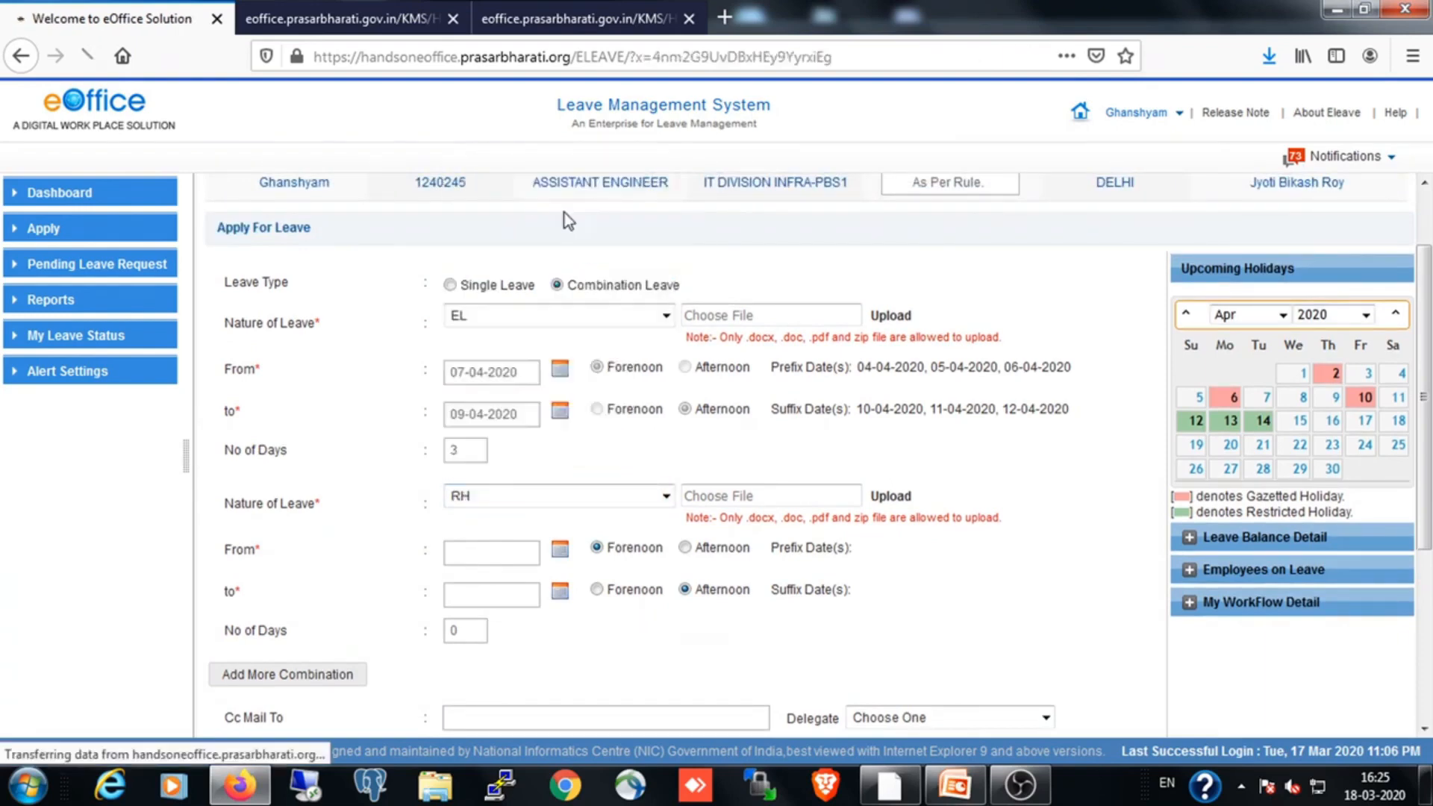
{"action": "scroll", "coordinate": [619, 601], "scroll_direction": "down", "scroll_amount": 2}
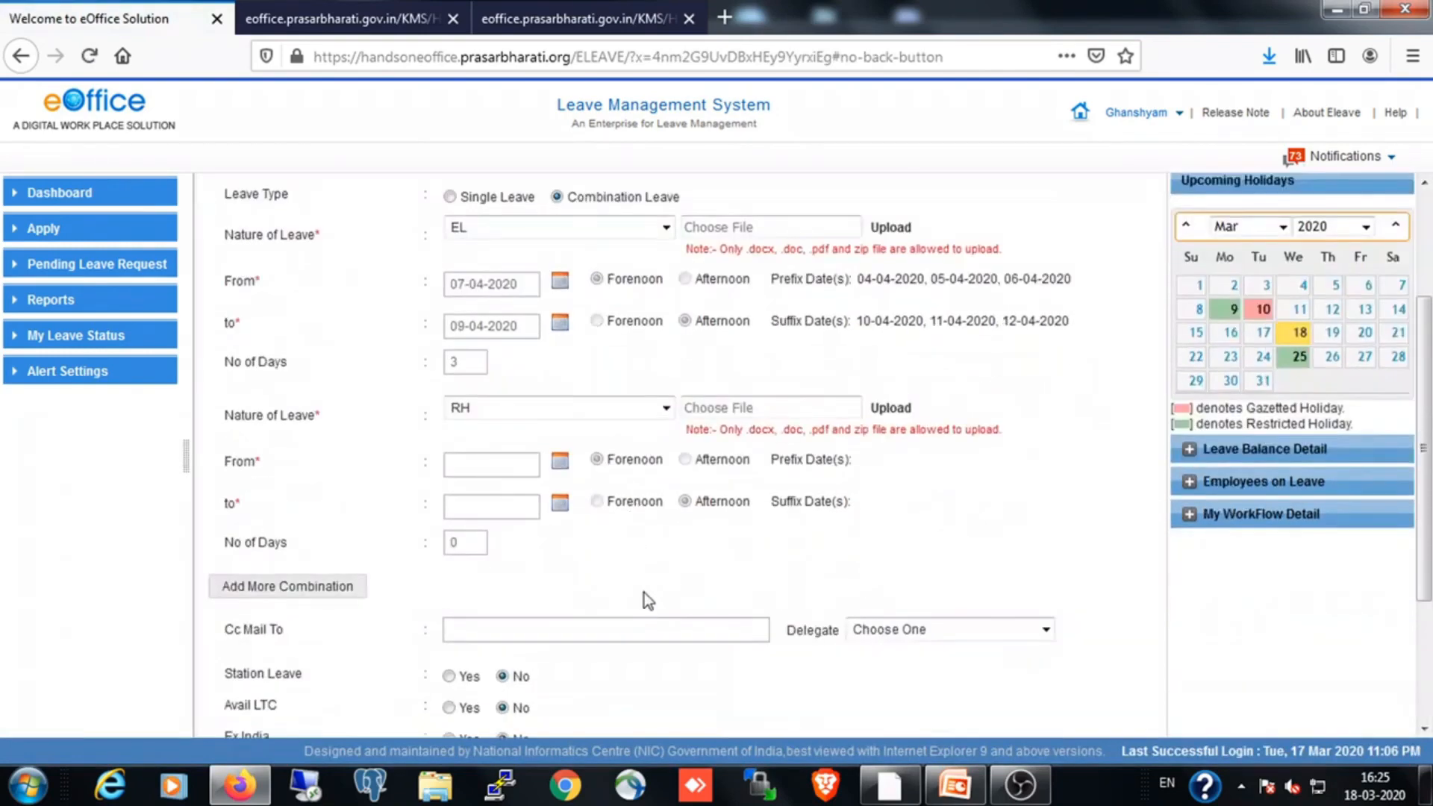
{"action": "left_click", "coordinate": [1285, 227]}
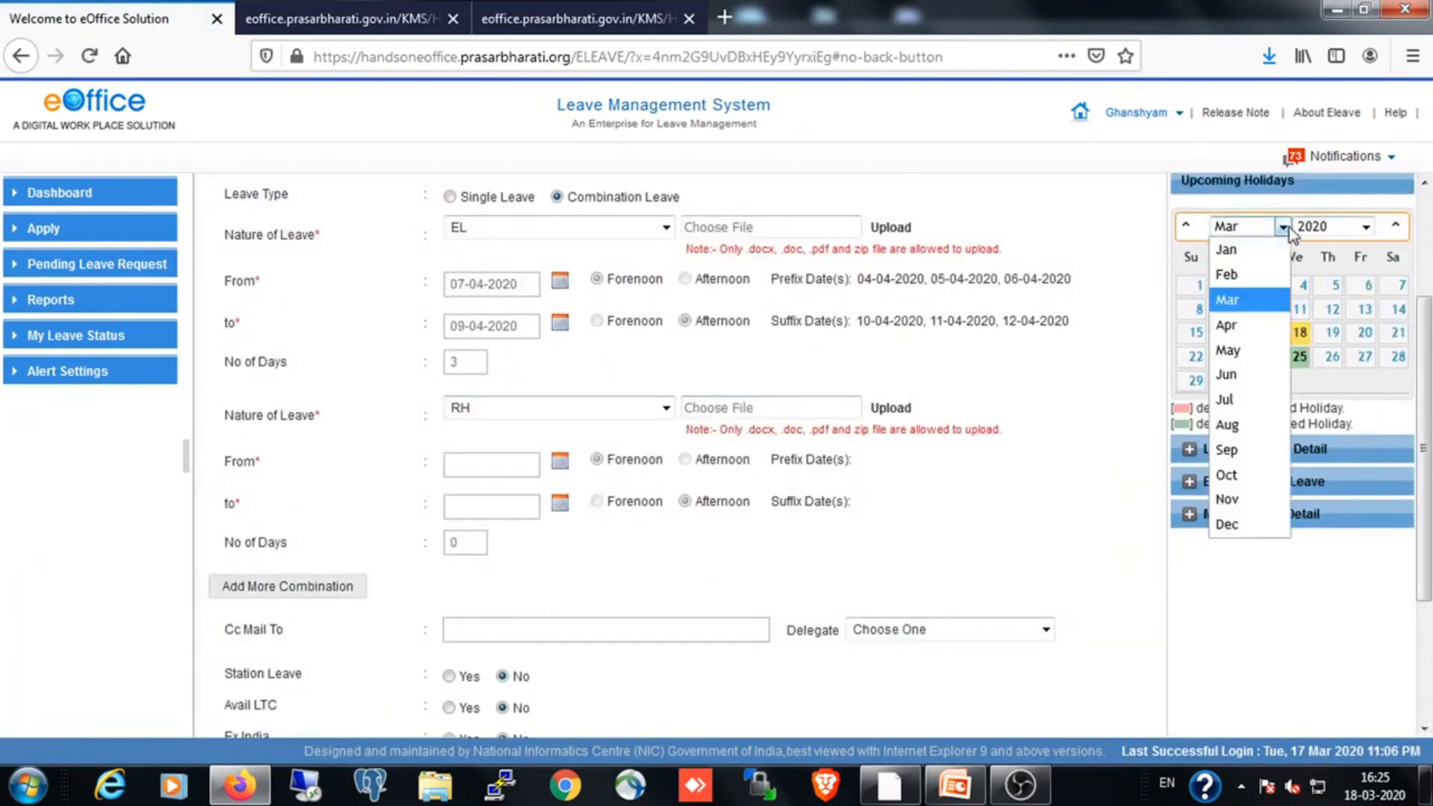
{"action": "left_click", "coordinate": [1263, 325]}
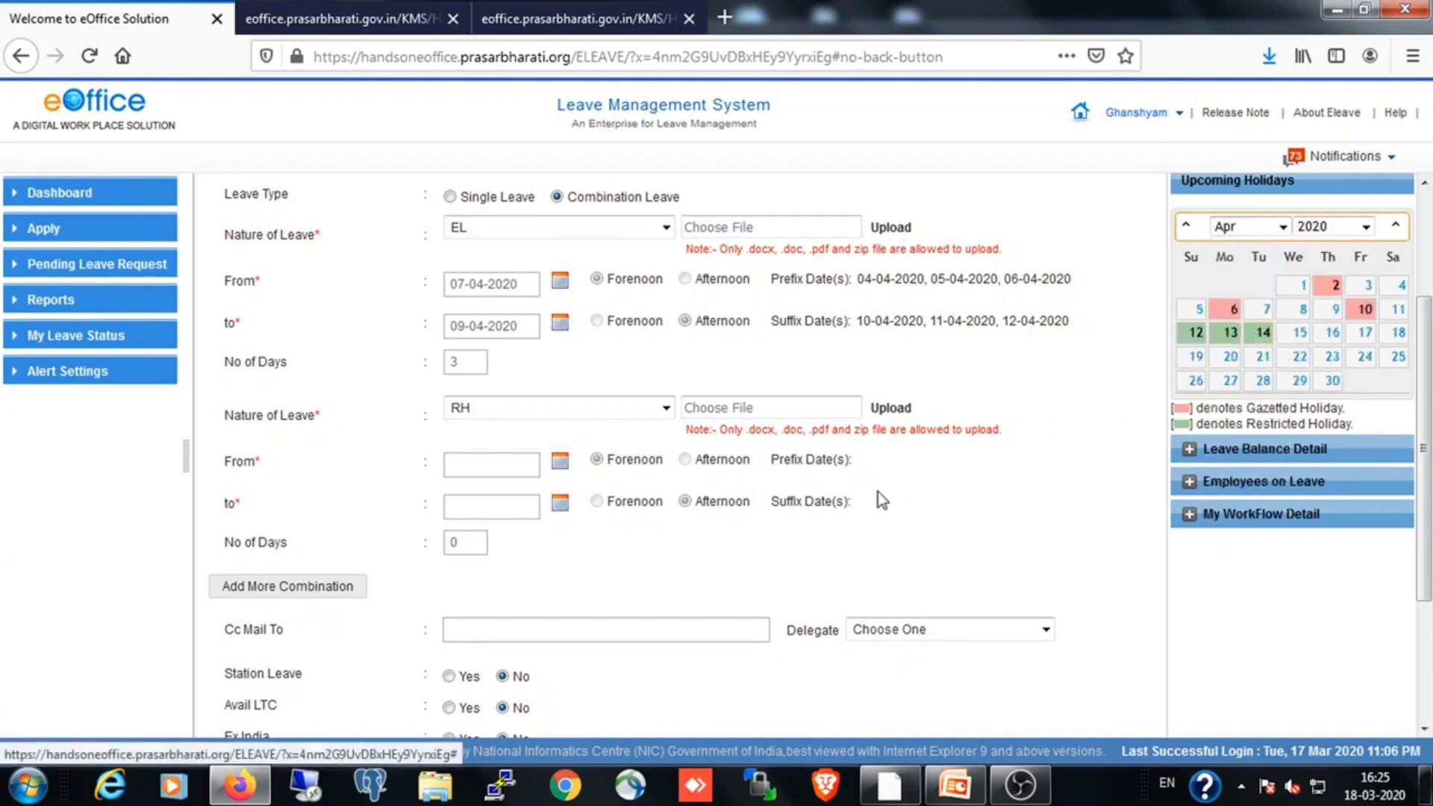
Try to start the RH leave on 13-04-2020
{"action": "left_click", "coordinate": [560, 462]}
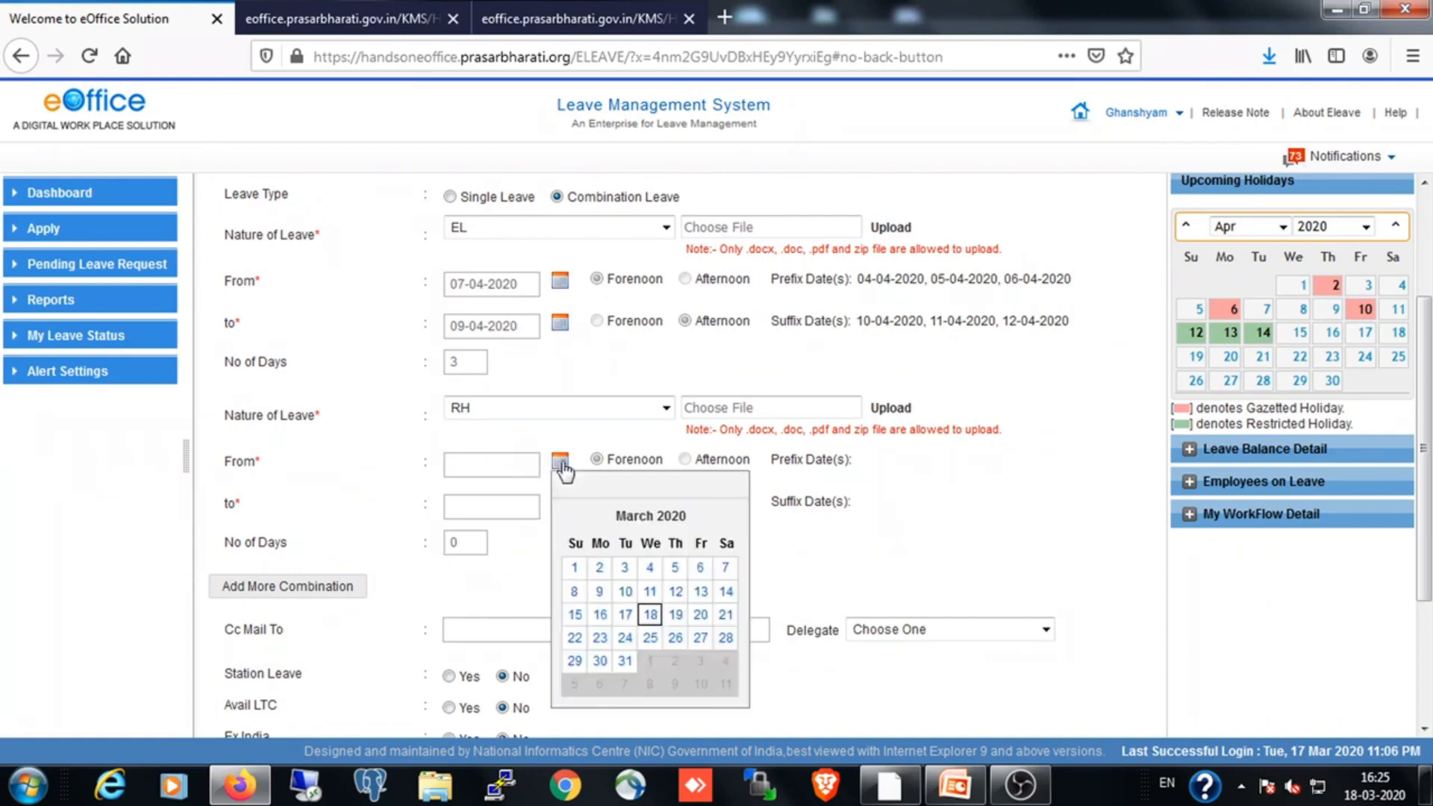
{"action": "left_click", "coordinate": [731, 517]}
{"action": "left_click", "coordinate": [601, 616]}
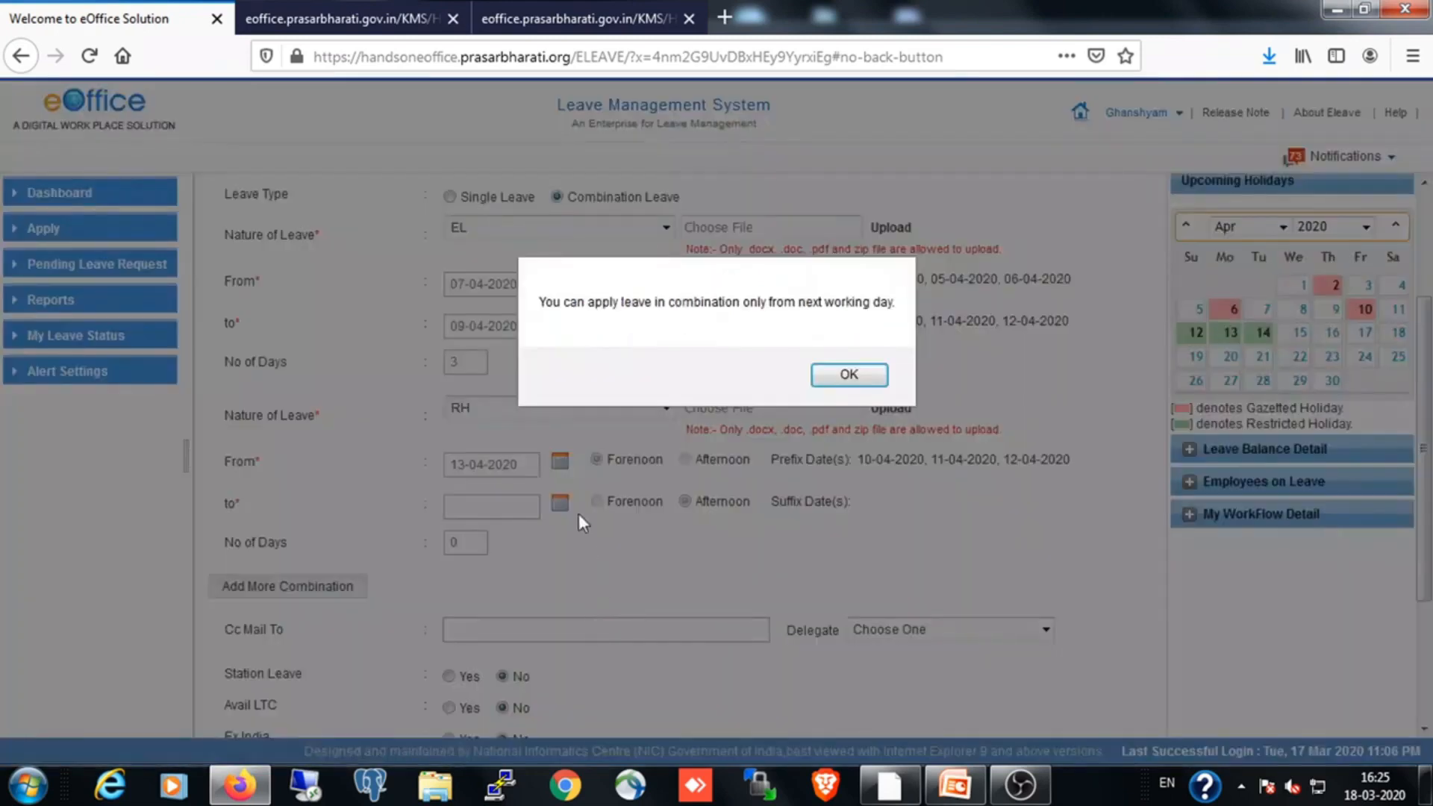
{"action": "left_click", "coordinate": [831, 381]}
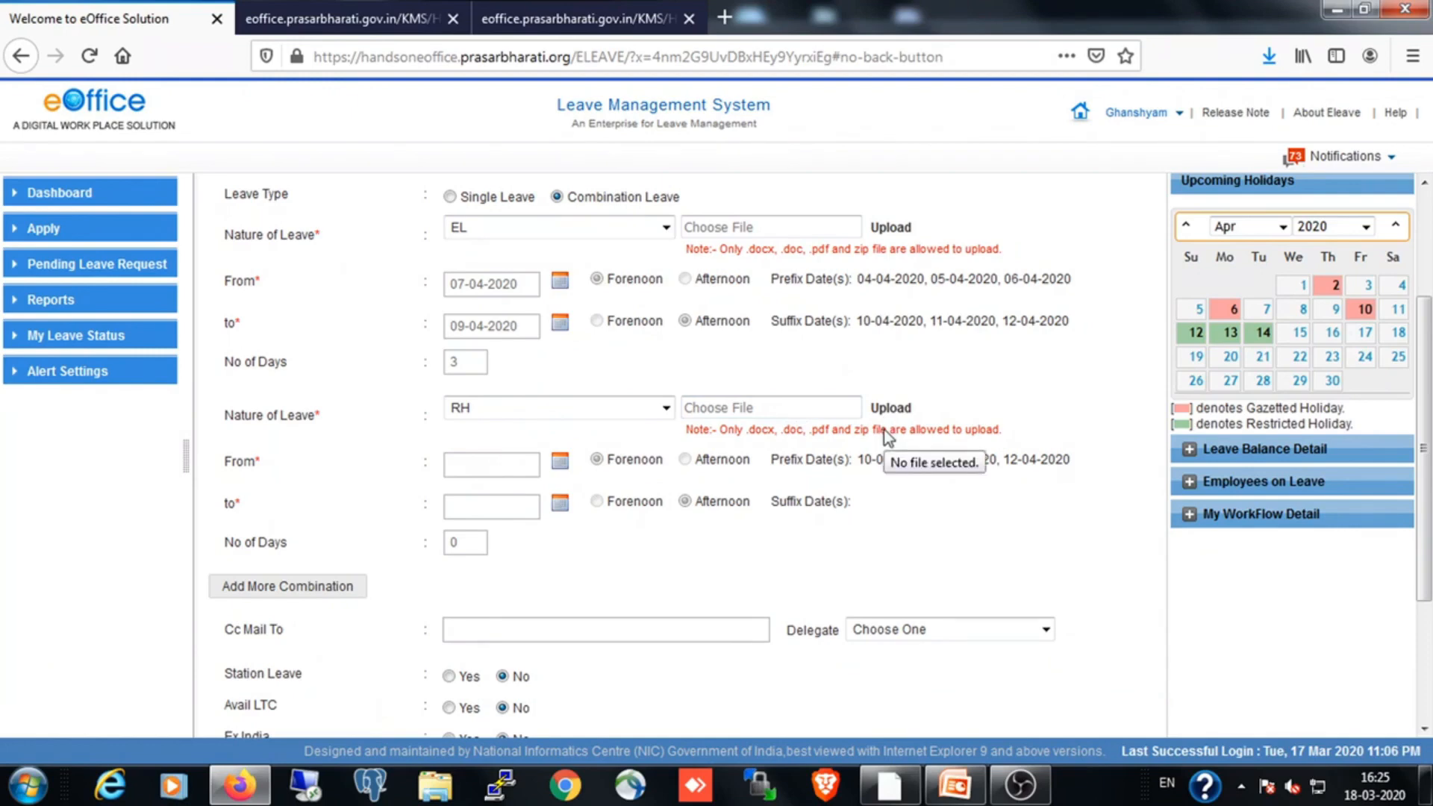
Open a fresh leave application form and show April 2020 in its Upcoming Holidays calendar
{"action": "scroll", "coordinate": [320, 333], "scroll_direction": "up", "scroll_amount": 3}
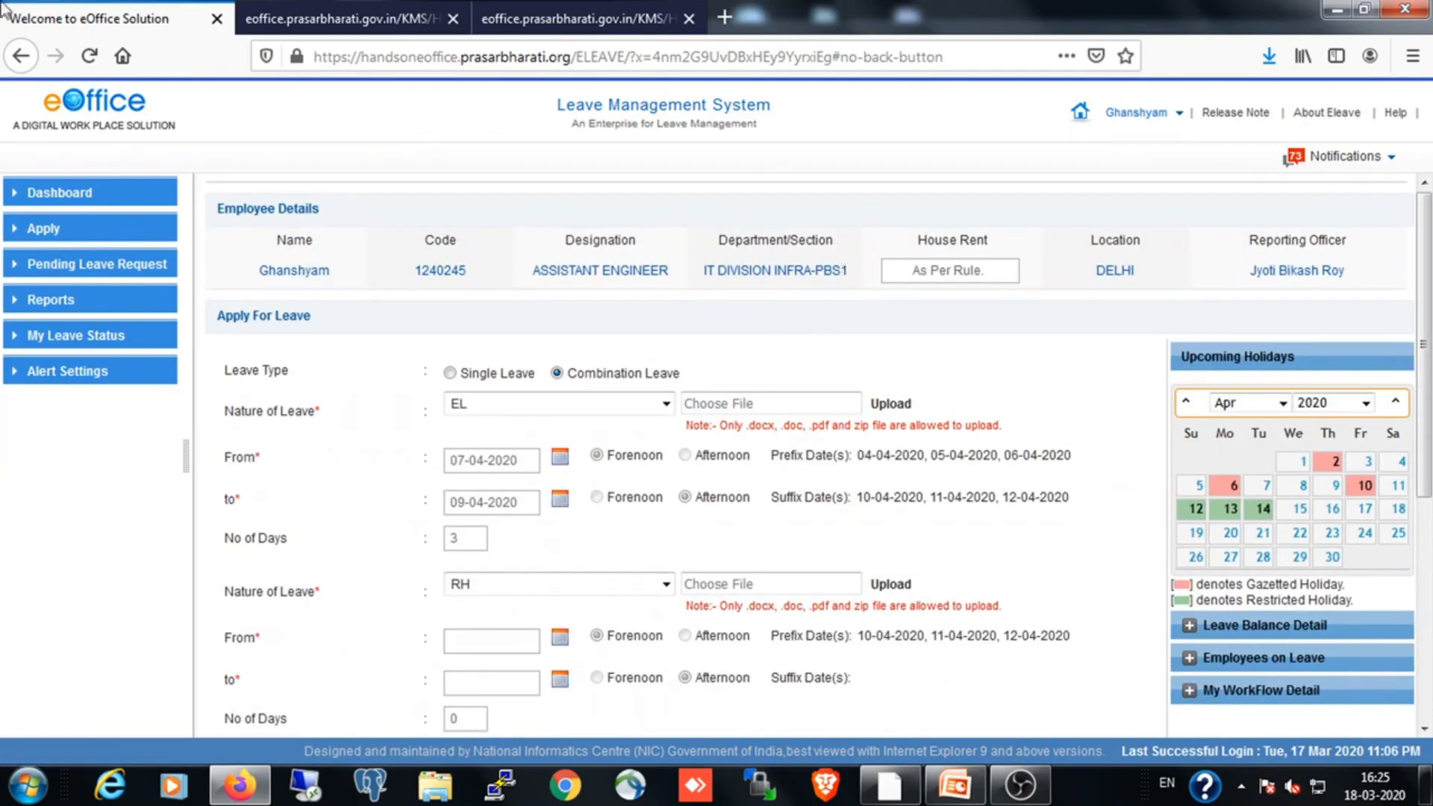
{"action": "left_click", "coordinate": [37, 236]}
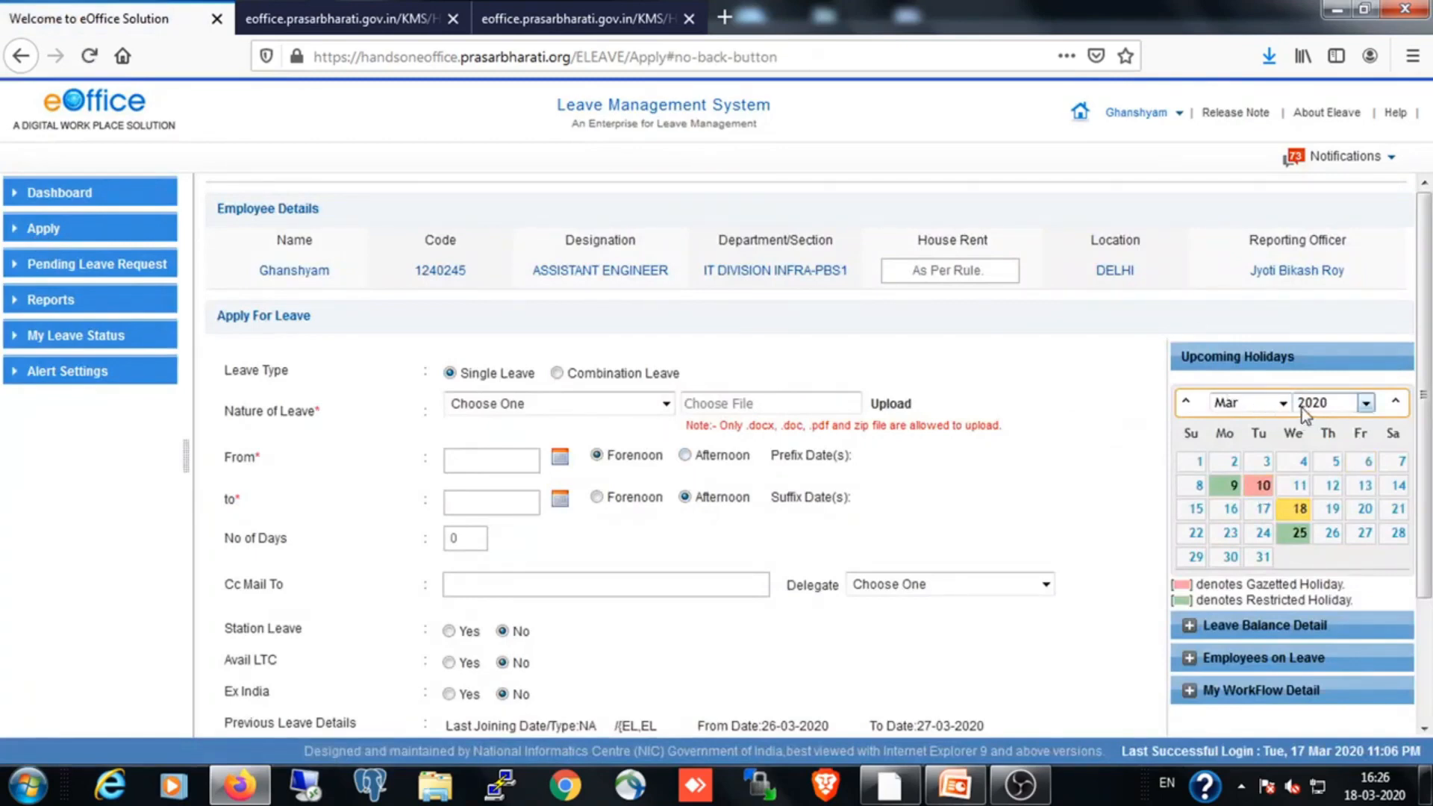
{"action": "left_click", "coordinate": [1283, 404]}
{"action": "left_click", "coordinate": [1245, 512]}
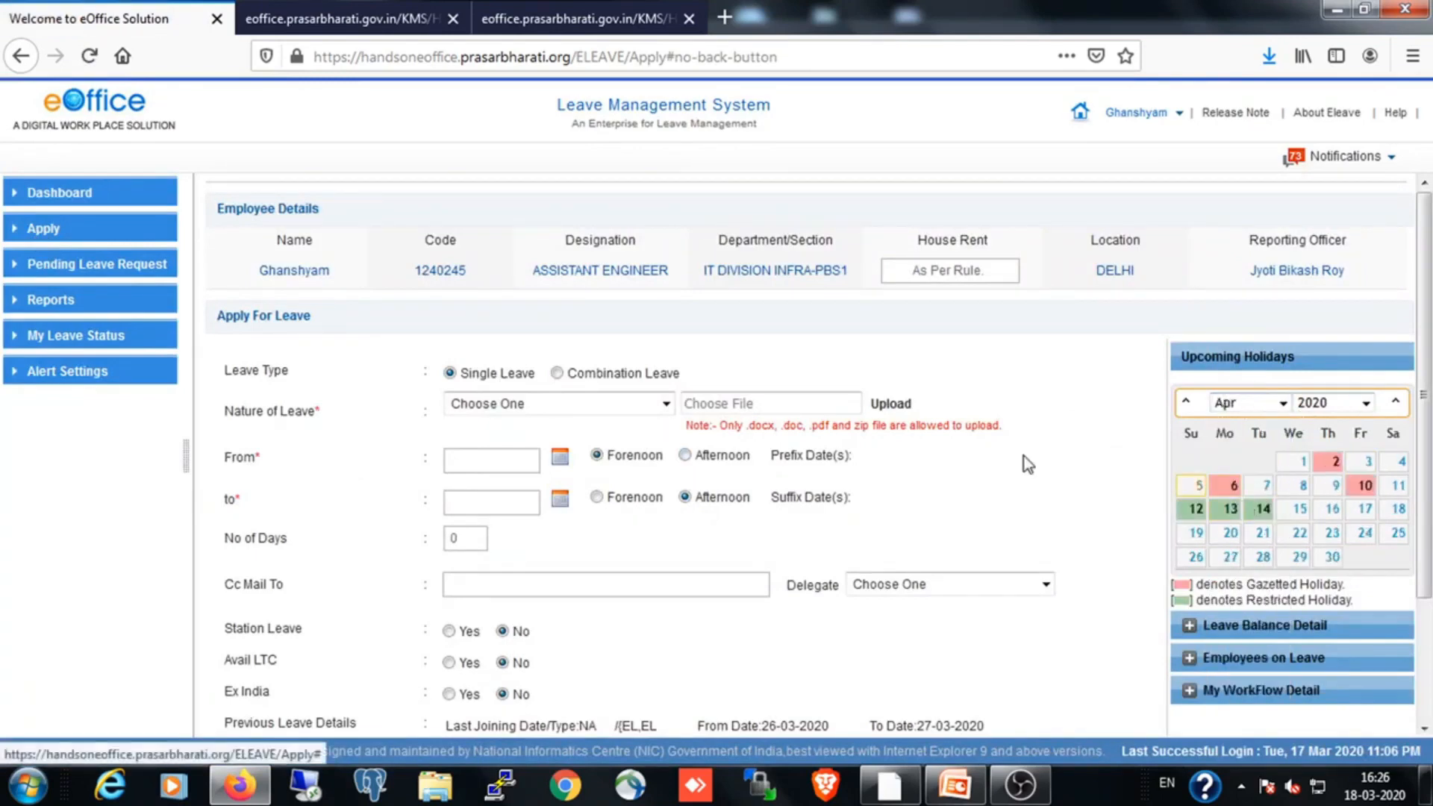
Try to set the single leave's start date to 07-04-2020 without choosing the nature of leave
{"action": "scroll", "coordinate": [726, 534], "scroll_direction": "down", "scroll_amount": 2}
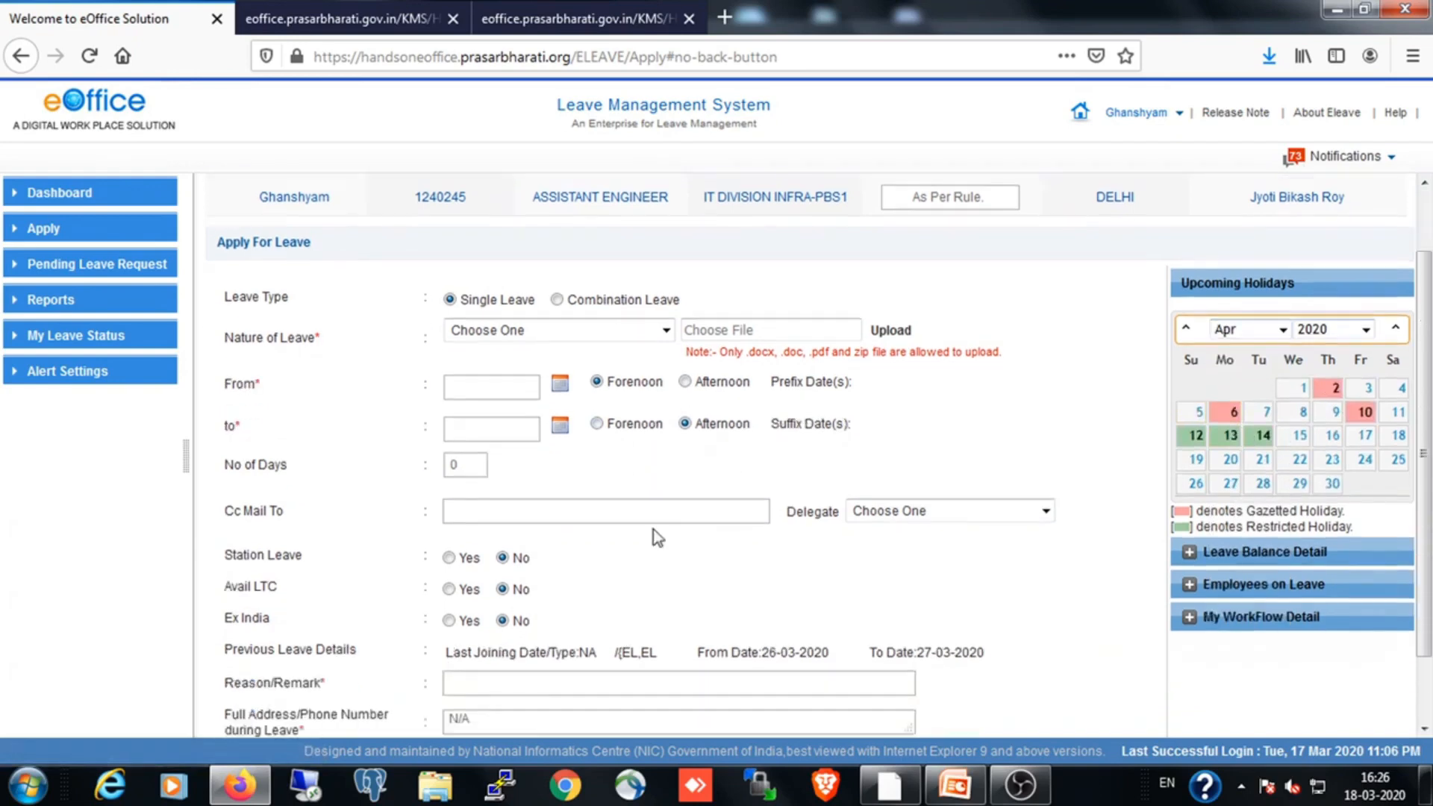
{"action": "left_click", "coordinate": [560, 369]}
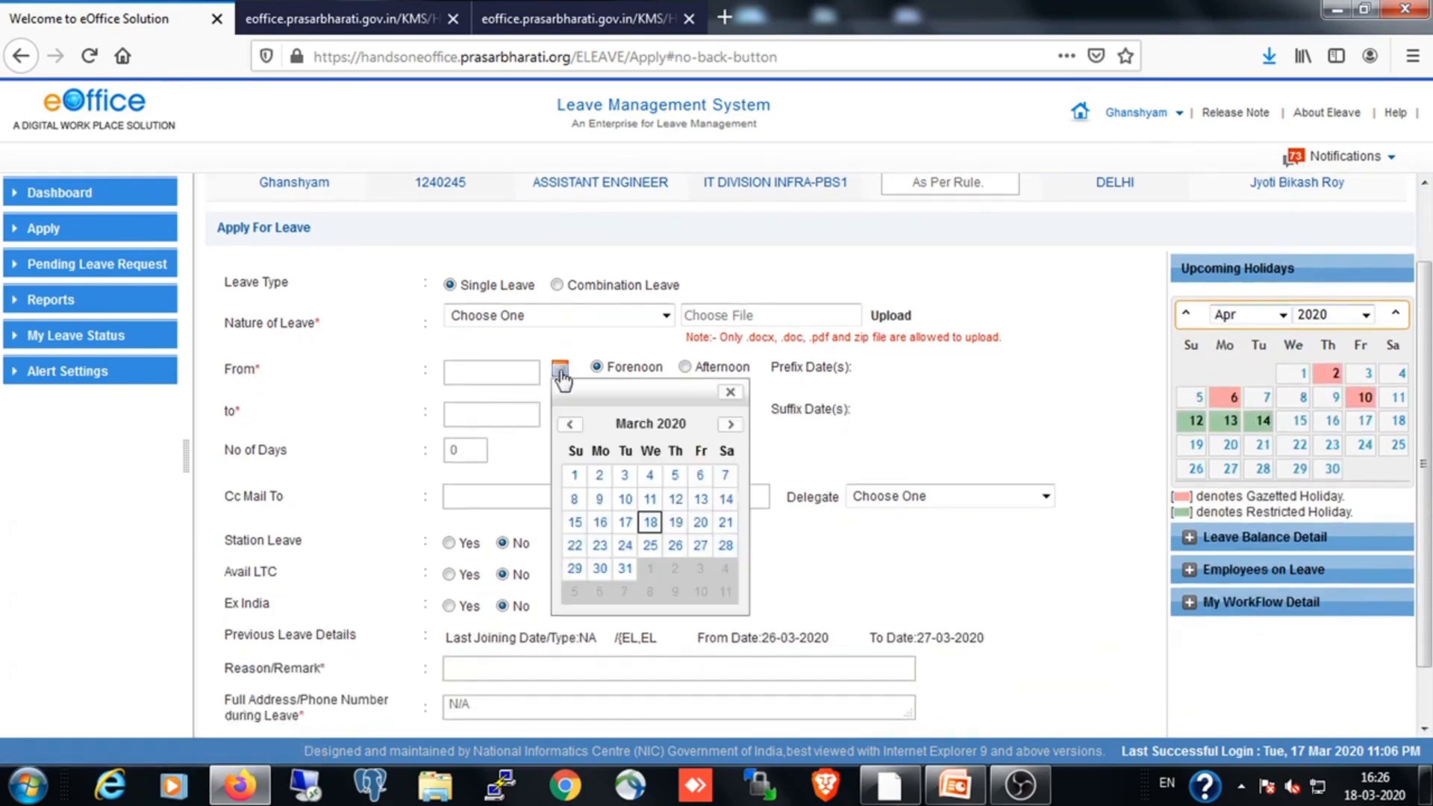
{"action": "left_click", "coordinate": [730, 424]}
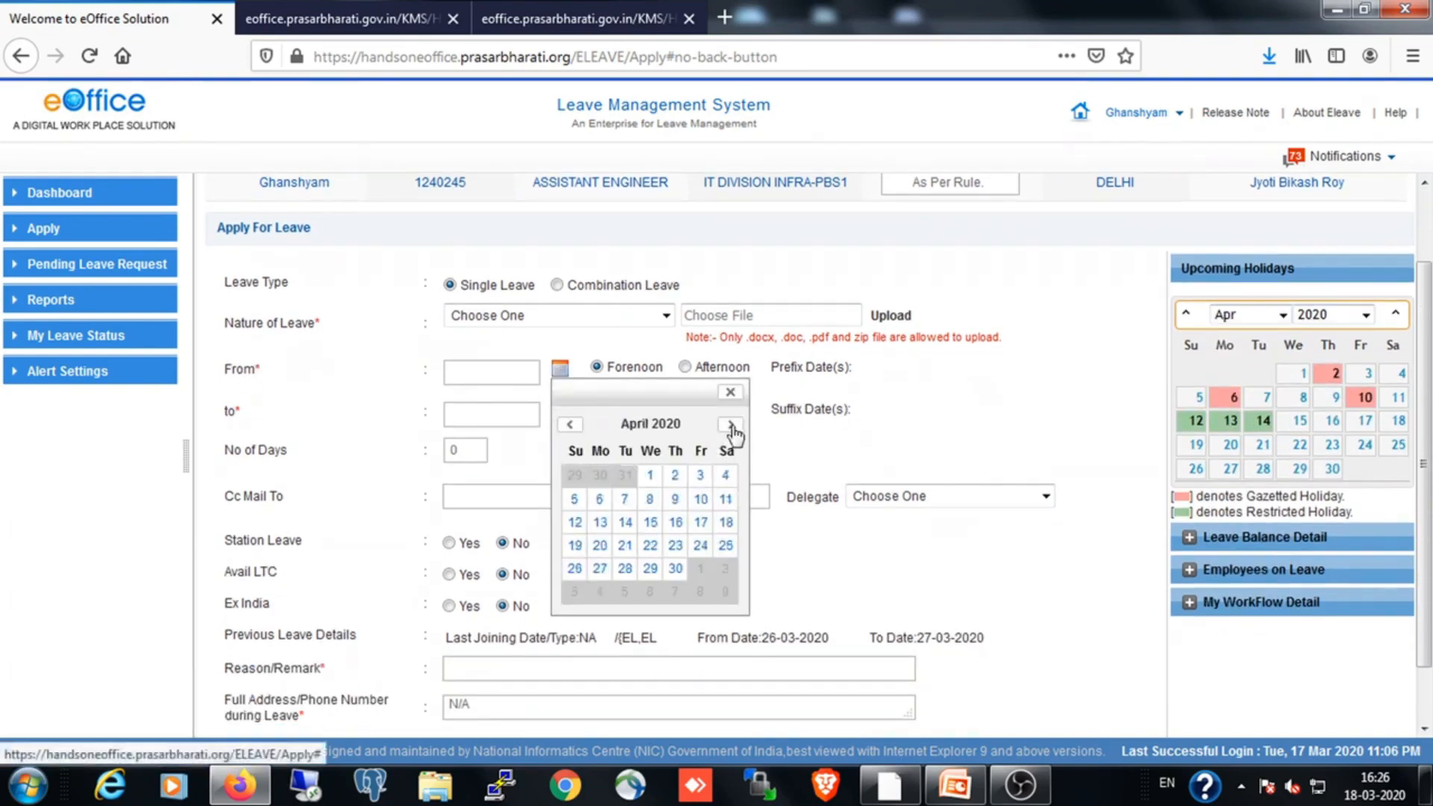
{"action": "left_click", "coordinate": [625, 499]}
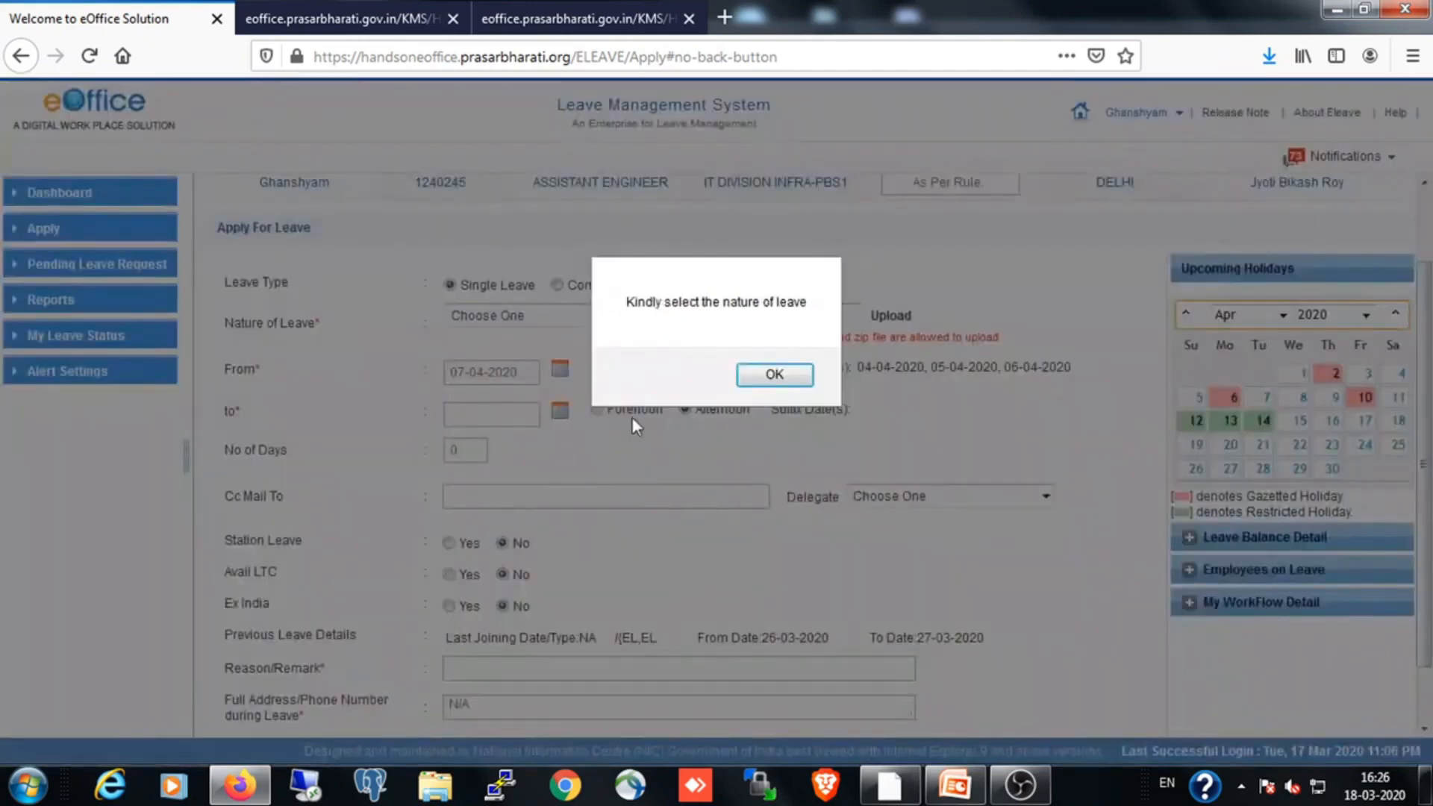
{"action": "left_click", "coordinate": [769, 377]}
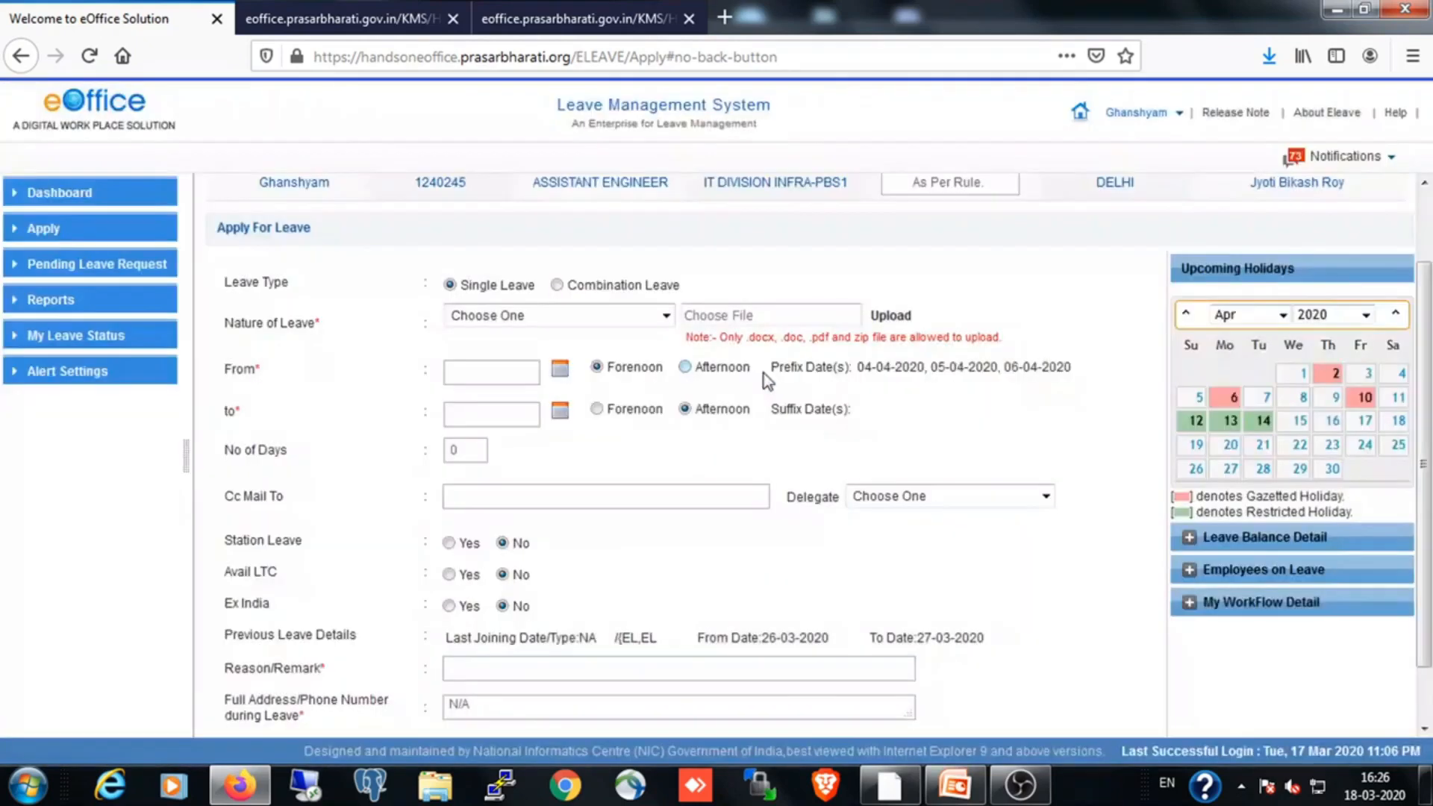
Choose EL as the nature of leave and set its period from 07-04-2020 to 09-04-2020
{"action": "left_click", "coordinate": [664, 315]}
{"action": "left_click", "coordinate": [530, 409]}
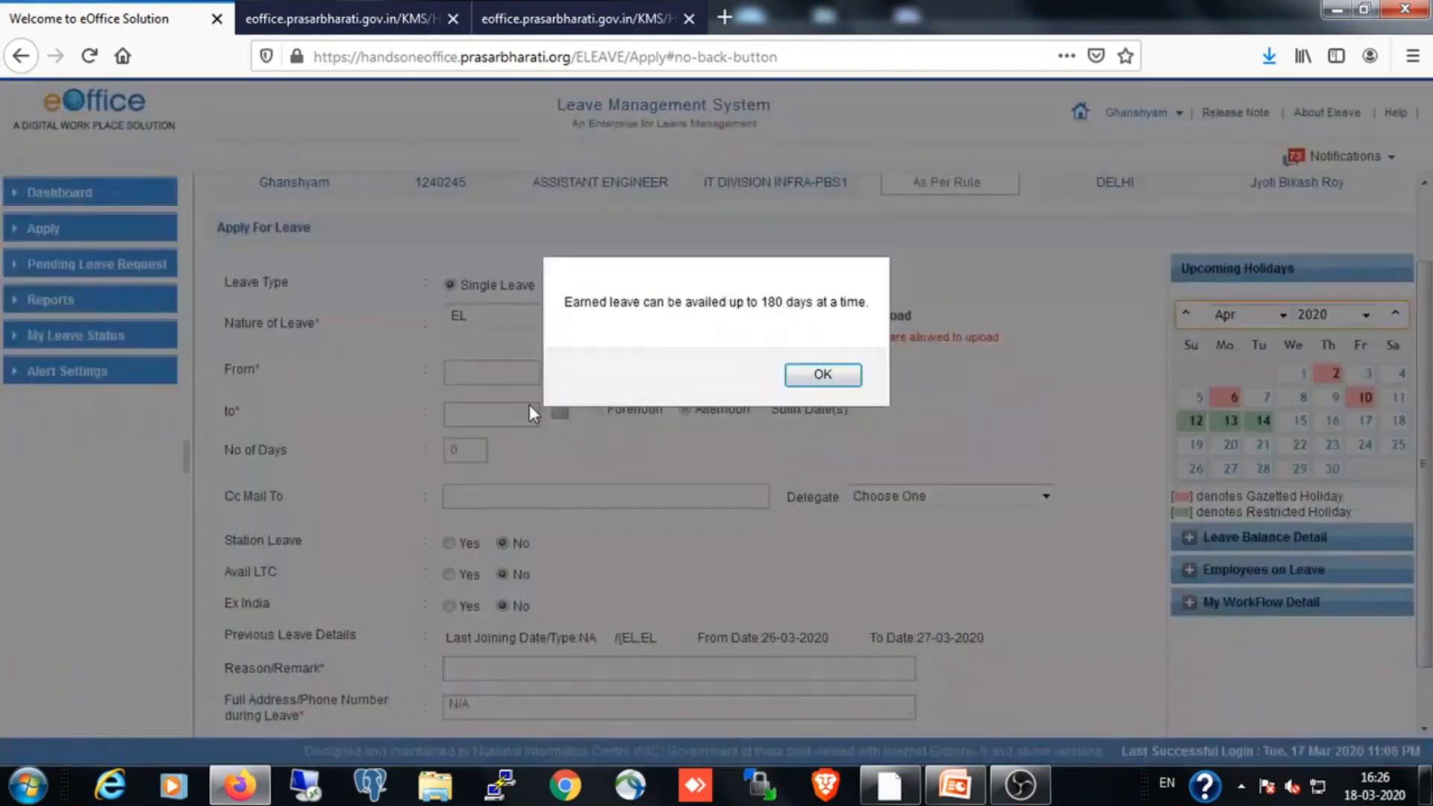
{"action": "left_click", "coordinate": [814, 379]}
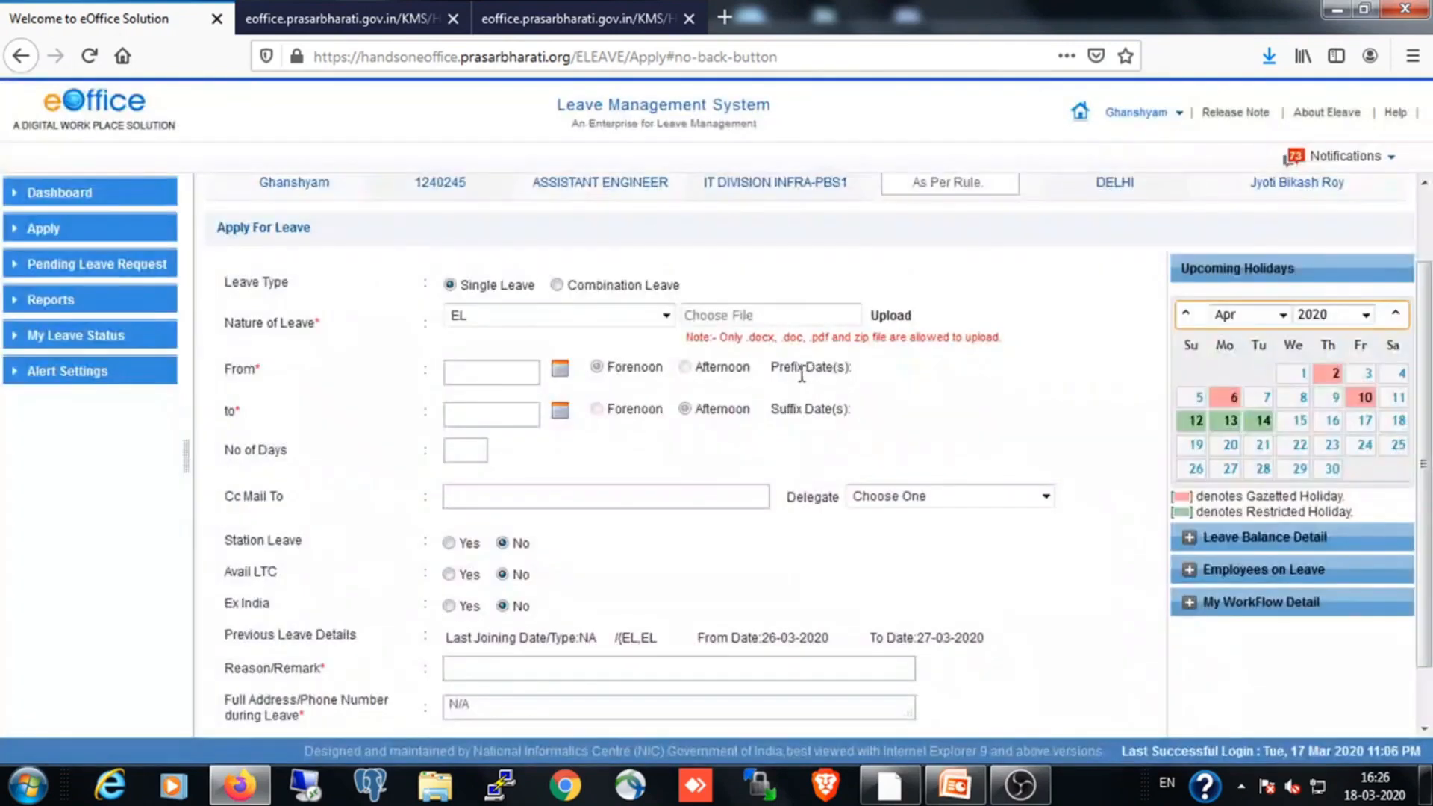
{"action": "left_click", "coordinate": [560, 371]}
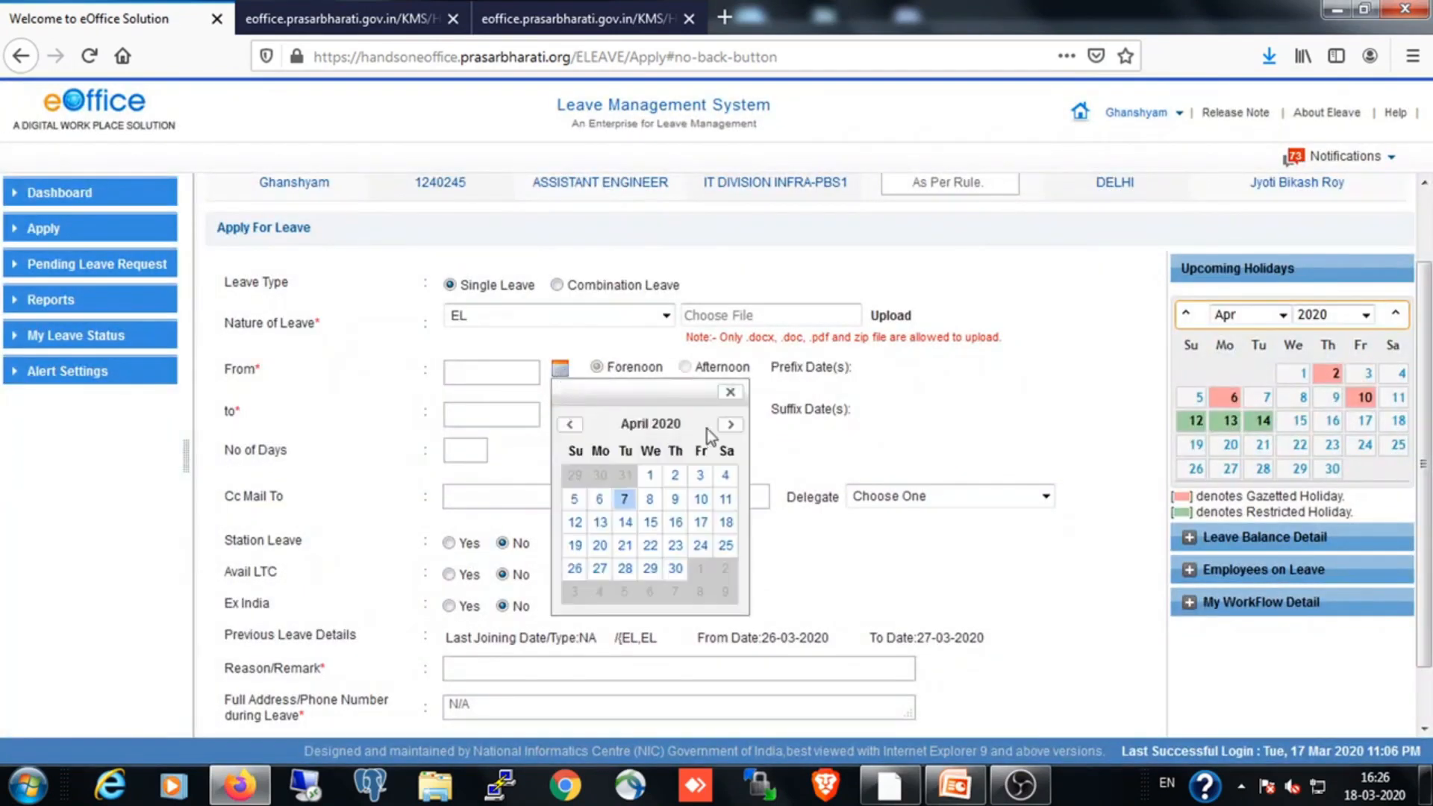
{"action": "left_click", "coordinate": [635, 502]}
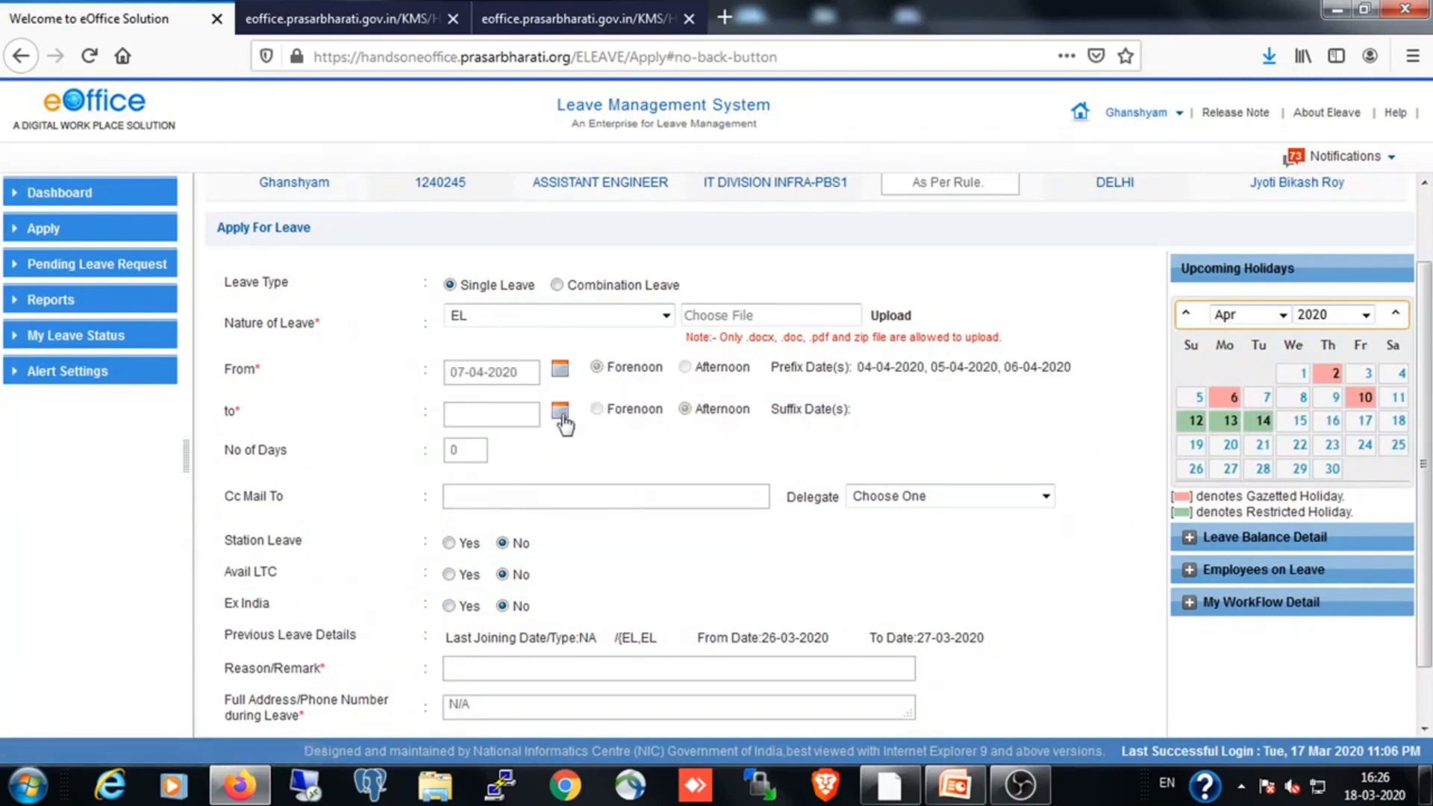
{"action": "left_click", "coordinate": [561, 412]}
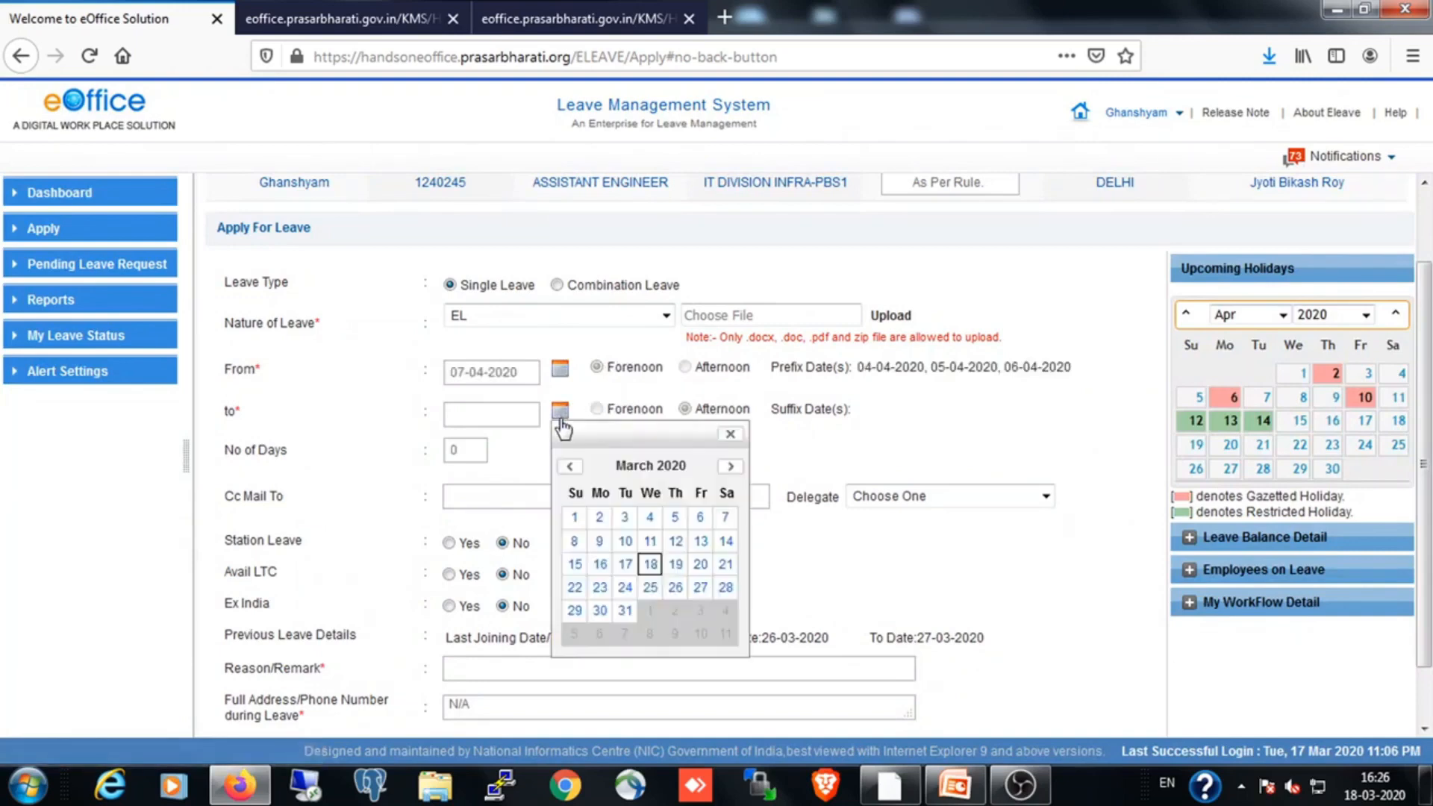
{"action": "left_click", "coordinate": [731, 469]}
{"action": "left_click", "coordinate": [674, 541]}
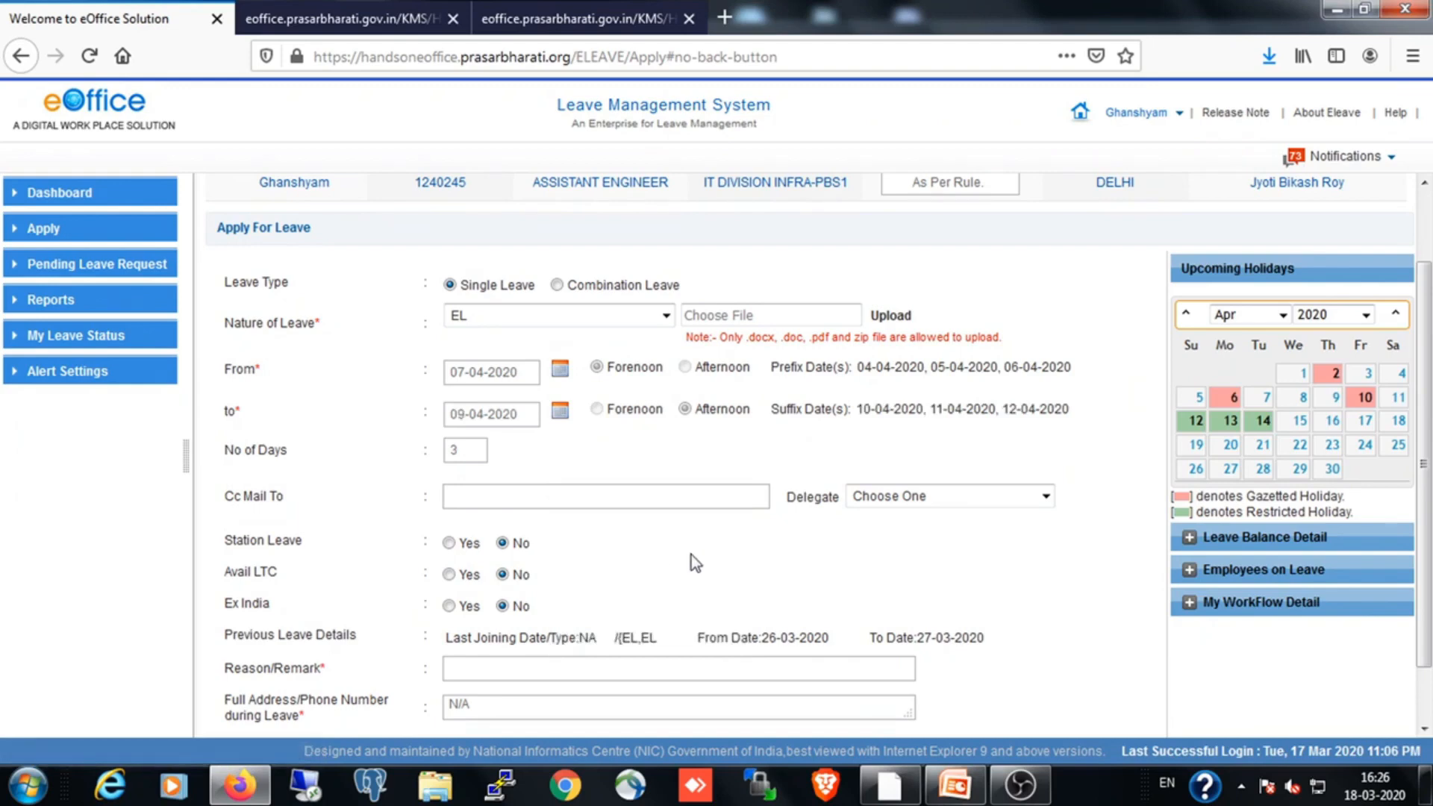
Enter "urgent domestic work" as the reason for the leave
{"action": "scroll", "coordinate": [687, 553], "scroll_direction": "down", "scroll_amount": 2}
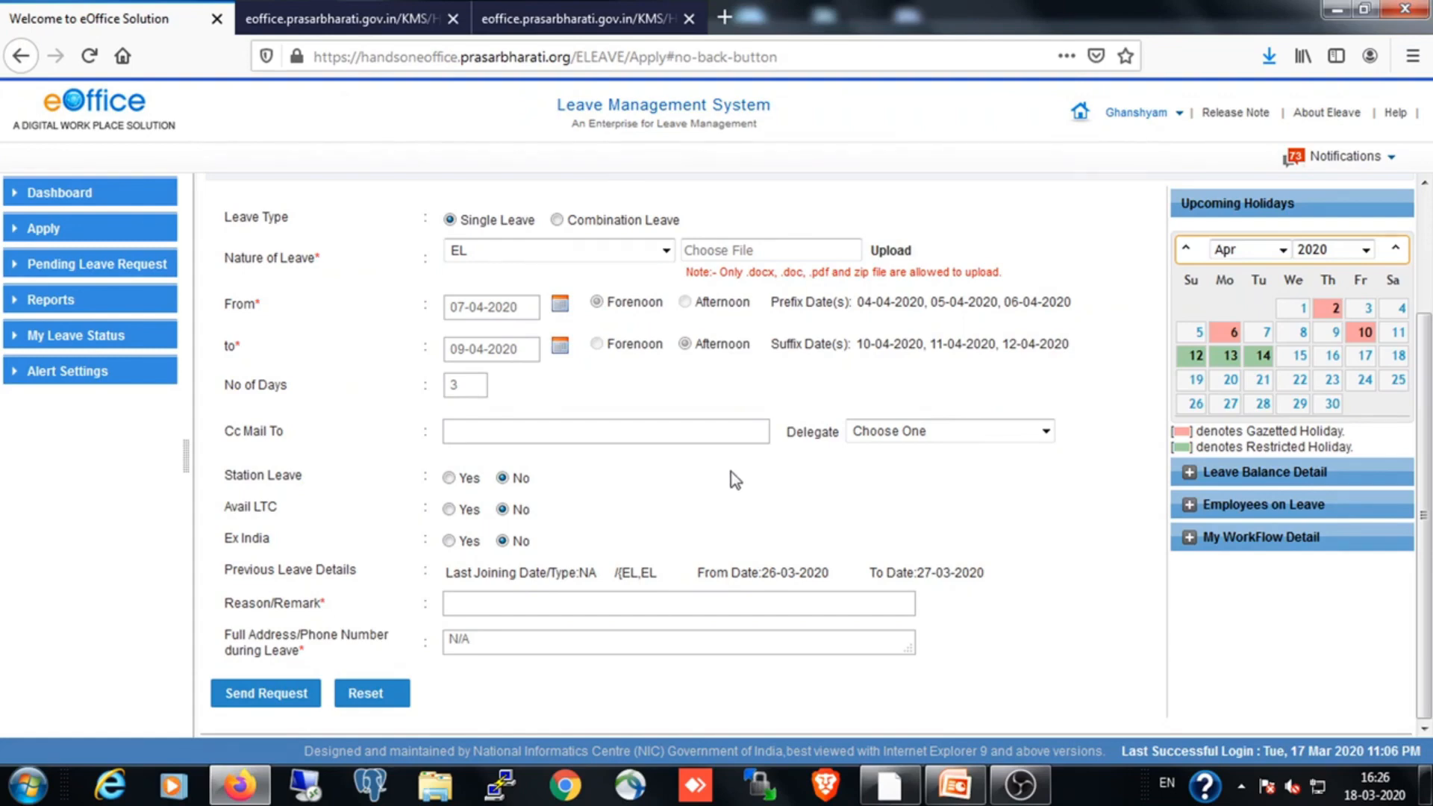
{"action": "left_click", "coordinate": [506, 425]}
{"action": "left_click", "coordinate": [484, 605]}
{"action": "type", "text": "urgent domestic work"}
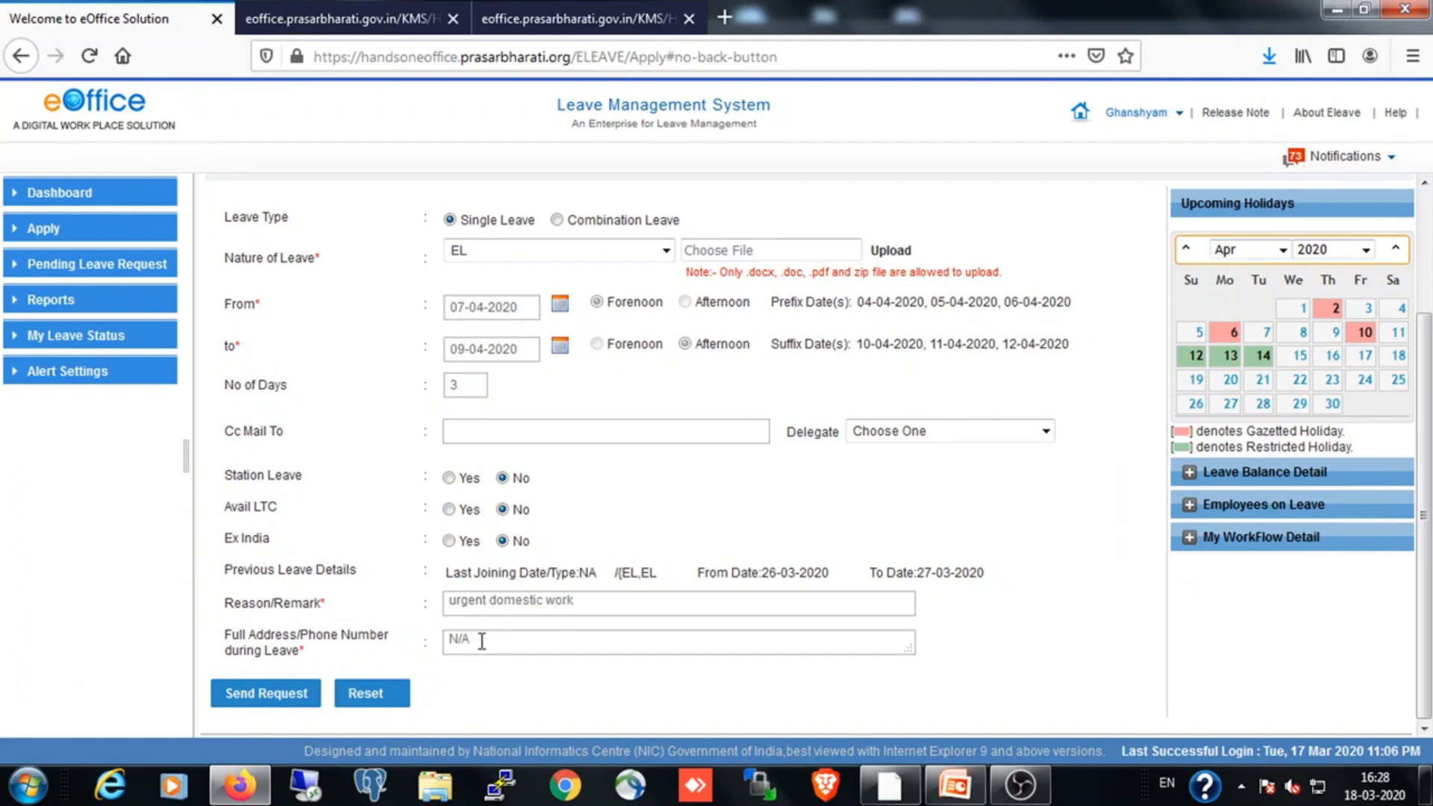
Set the address during leave to "New Delhi" and send the leave request to the reporting officer
{"action": "key", "text": "BackSpace"}
{"action": "key", "text": "BackSpace"}
{"action": "key", "text": "BackSpace"}
{"action": "type", "text": "New Delhi"}
{"action": "left_click", "coordinate": [261, 697]}
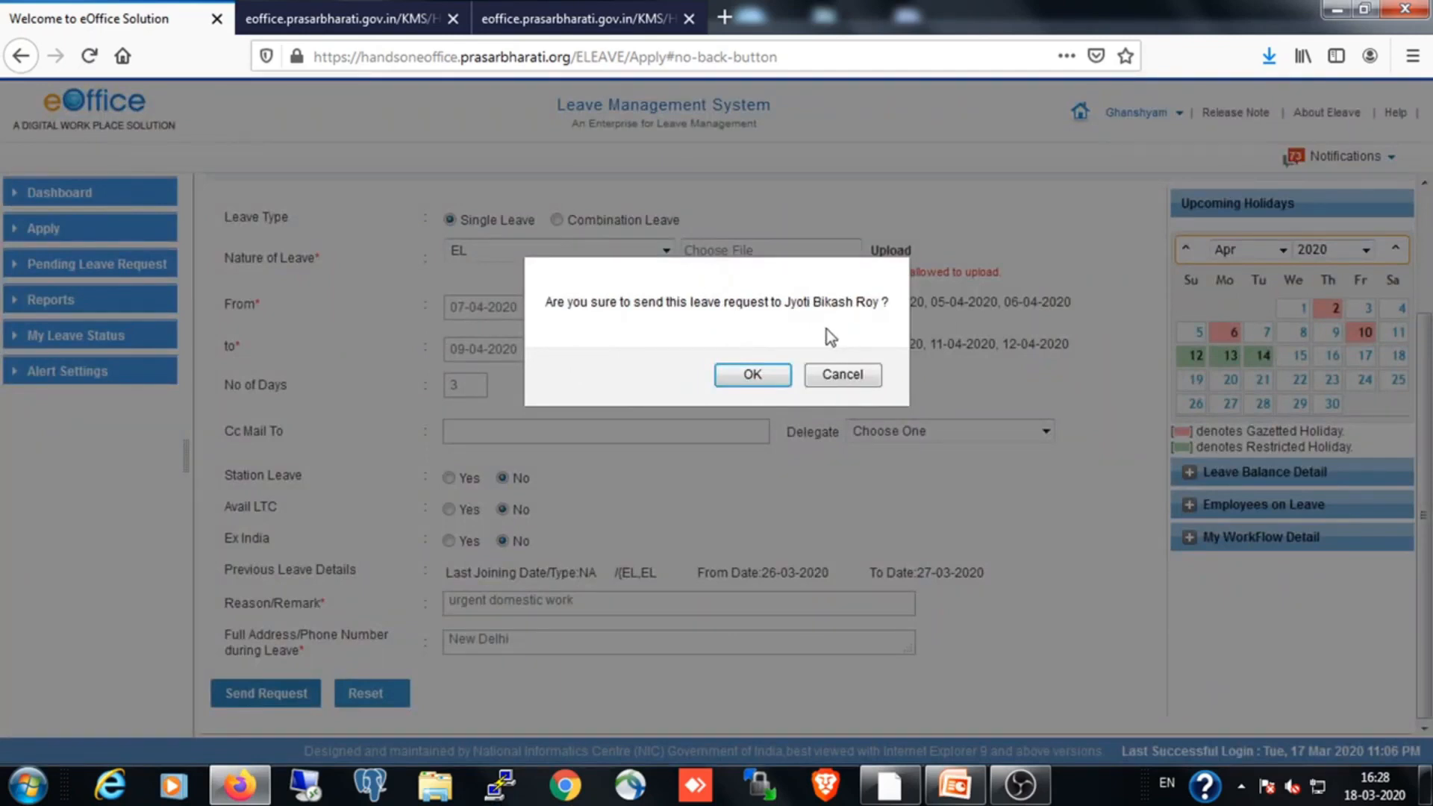
{"action": "left_click", "coordinate": [754, 375]}
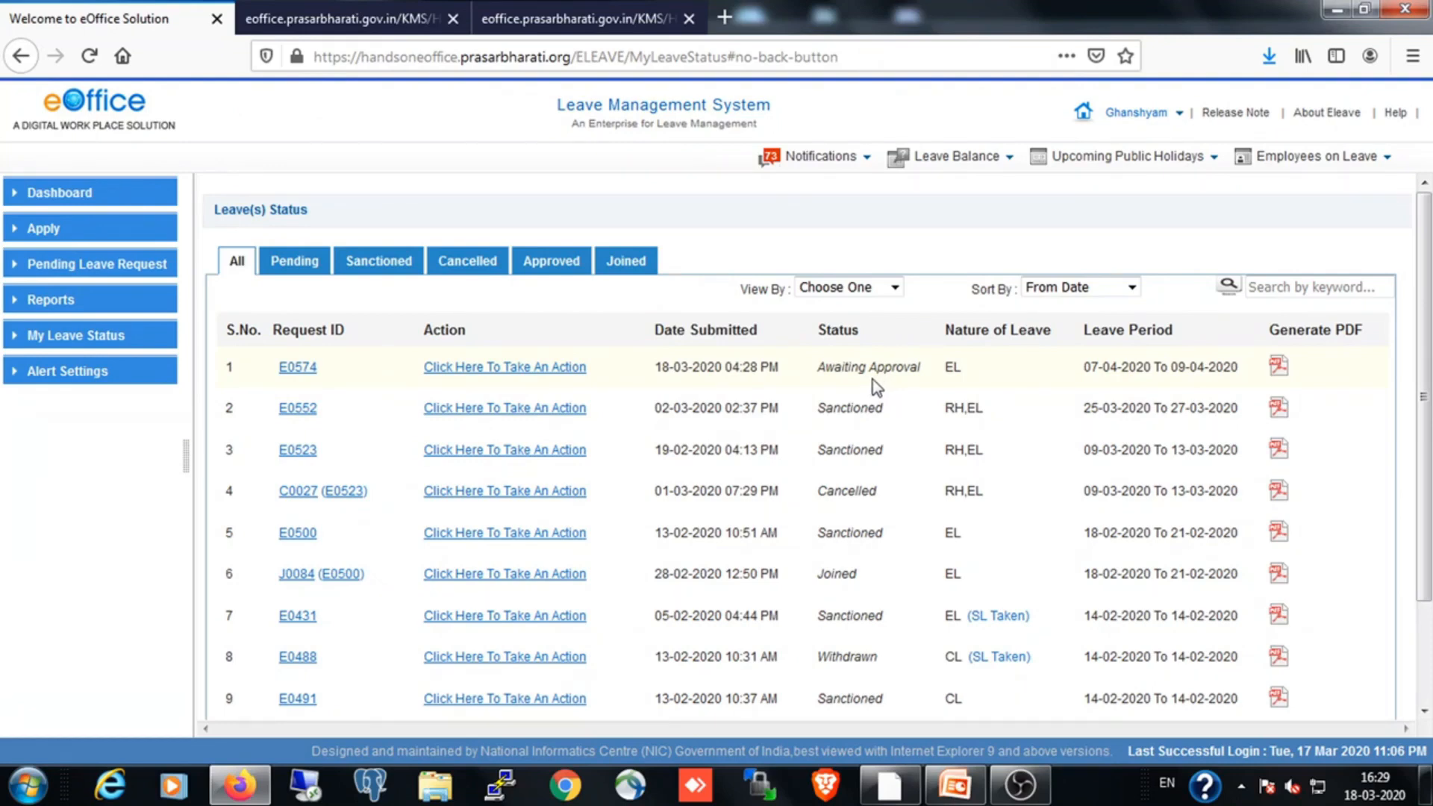
Sign out of the applicant's account
{"action": "left_click", "coordinate": [1181, 115]}
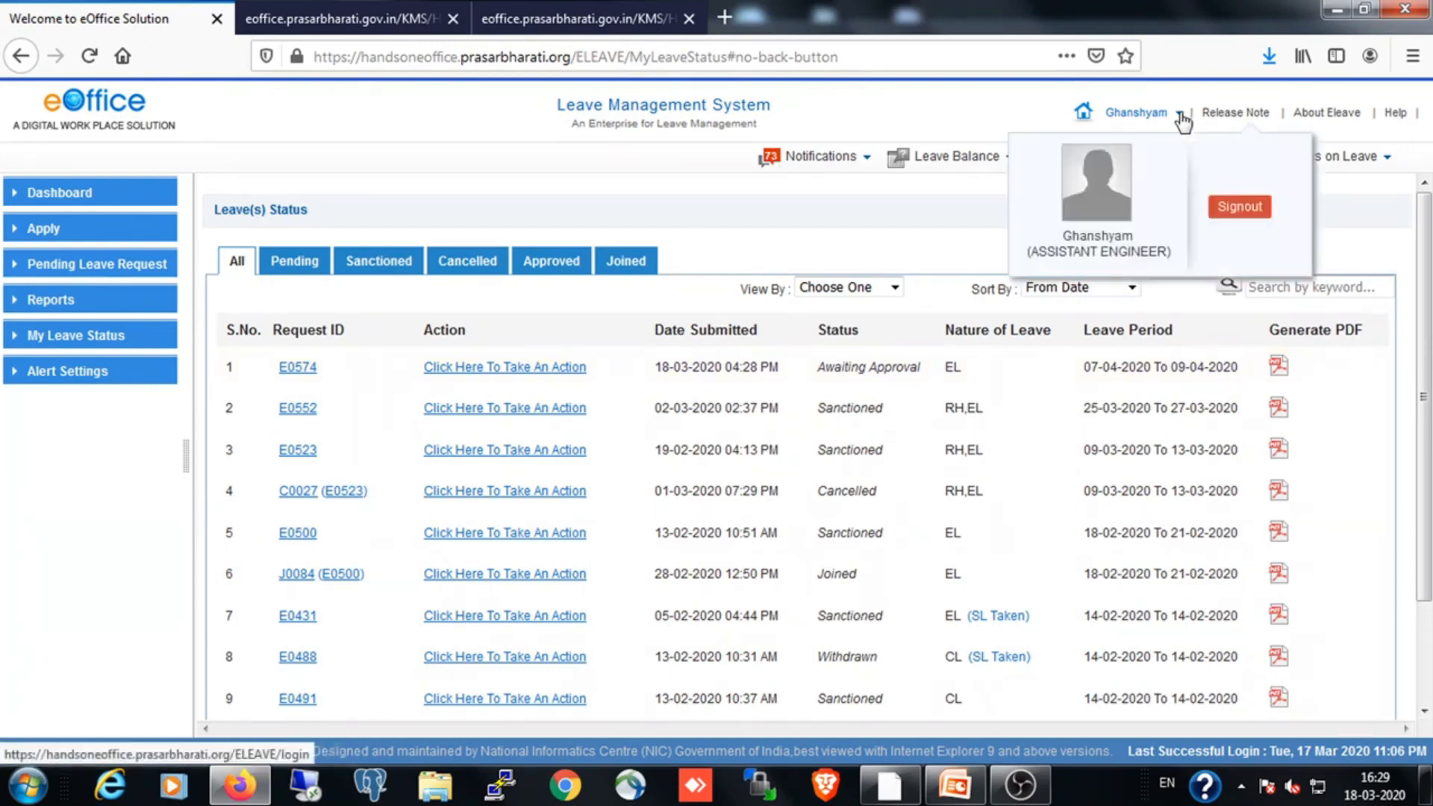
{"action": "left_click", "coordinate": [1237, 203]}
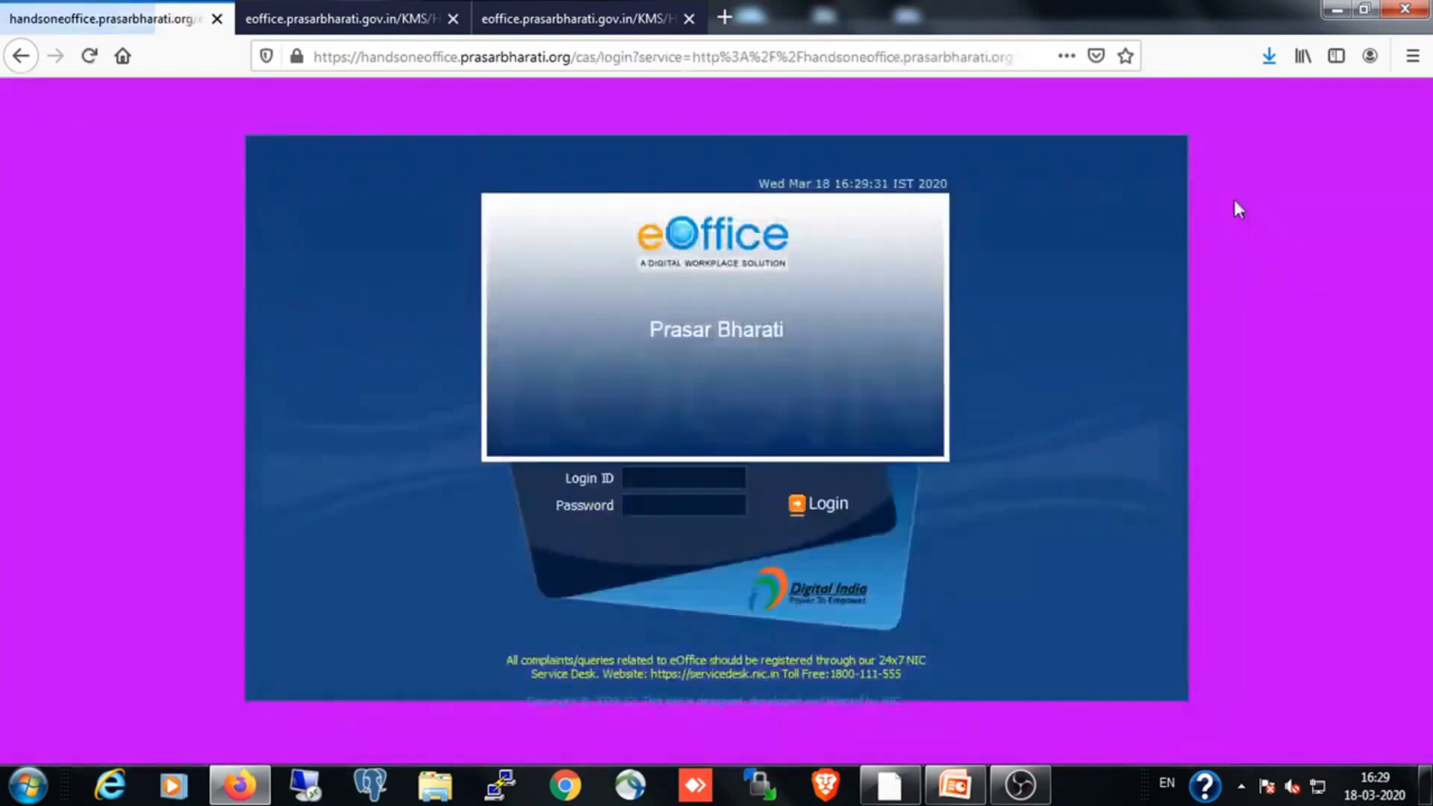
Try to sign in as the reporting officer with the e-mail login ID and account password, without saving the login
{"action": "left_click", "coordinate": [693, 479]}
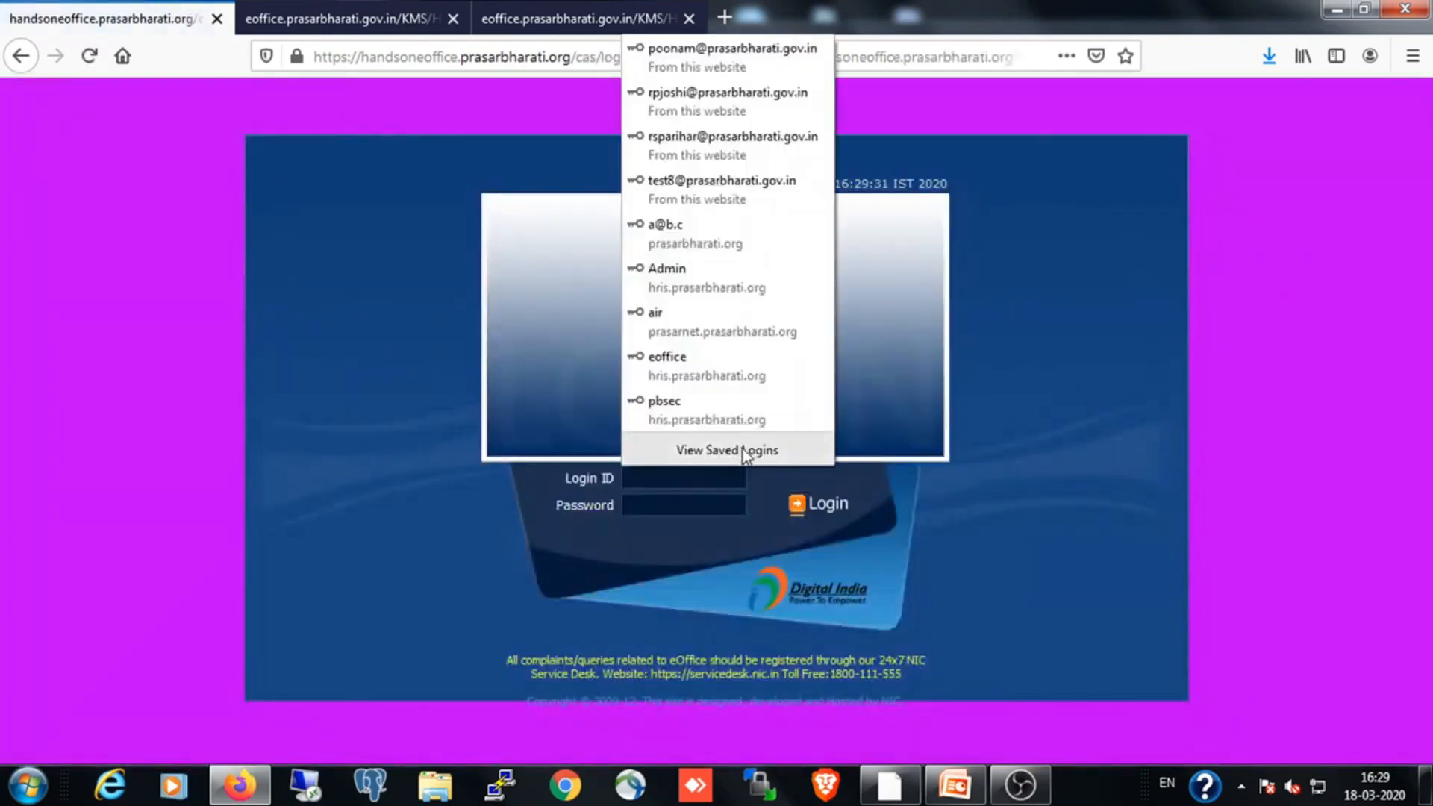
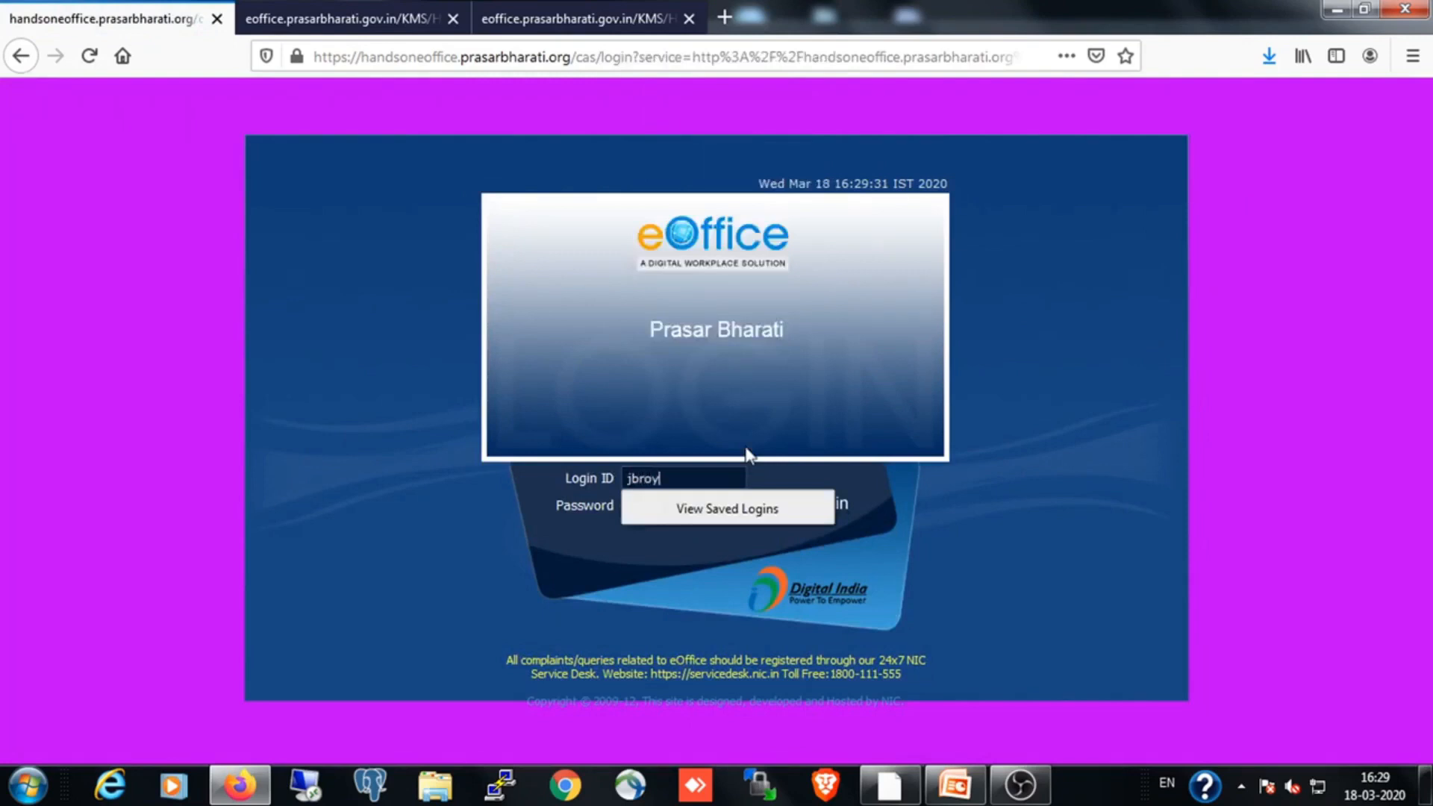
{"action": "left_click", "coordinate": [553, 514]}
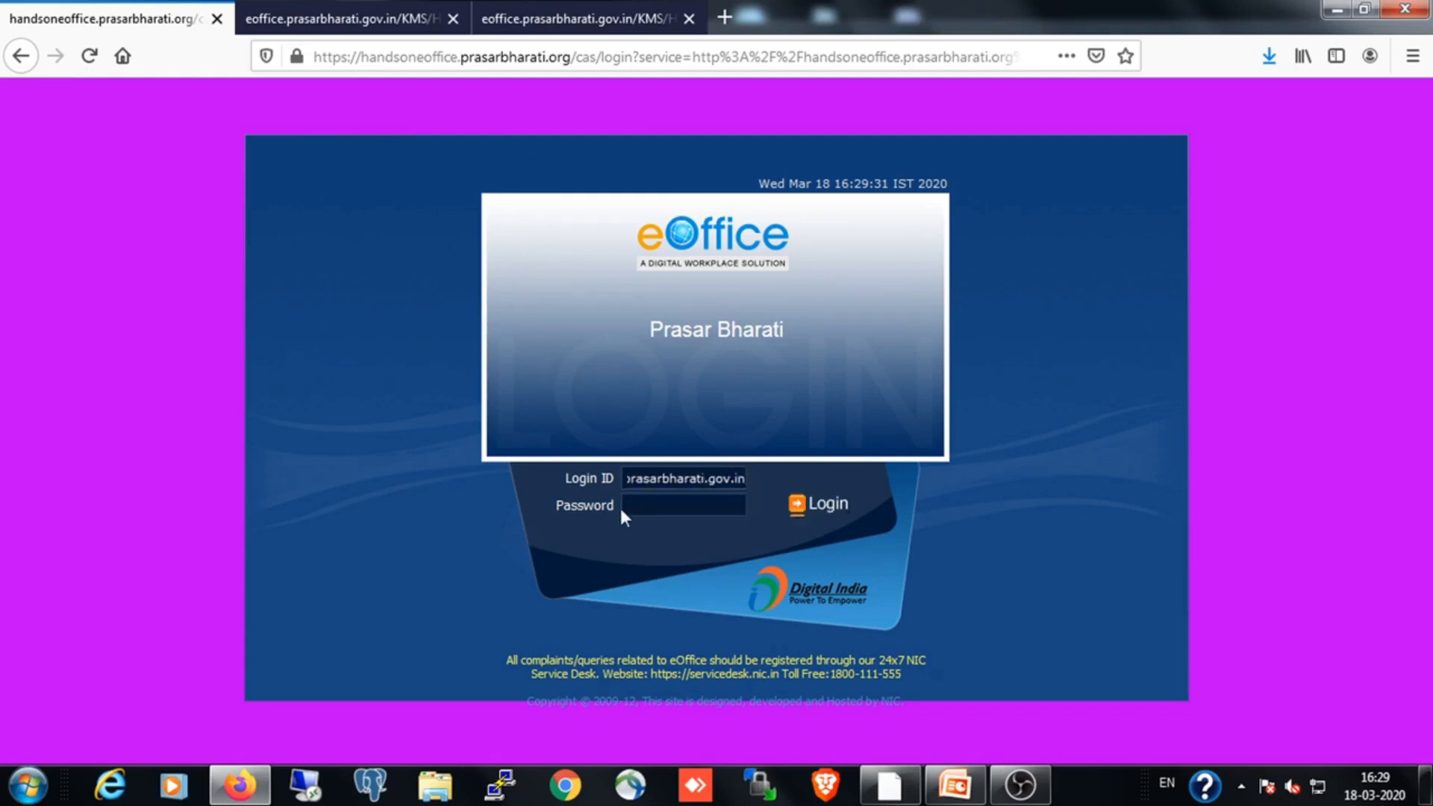
{"action": "left_click", "coordinate": [636, 505]}
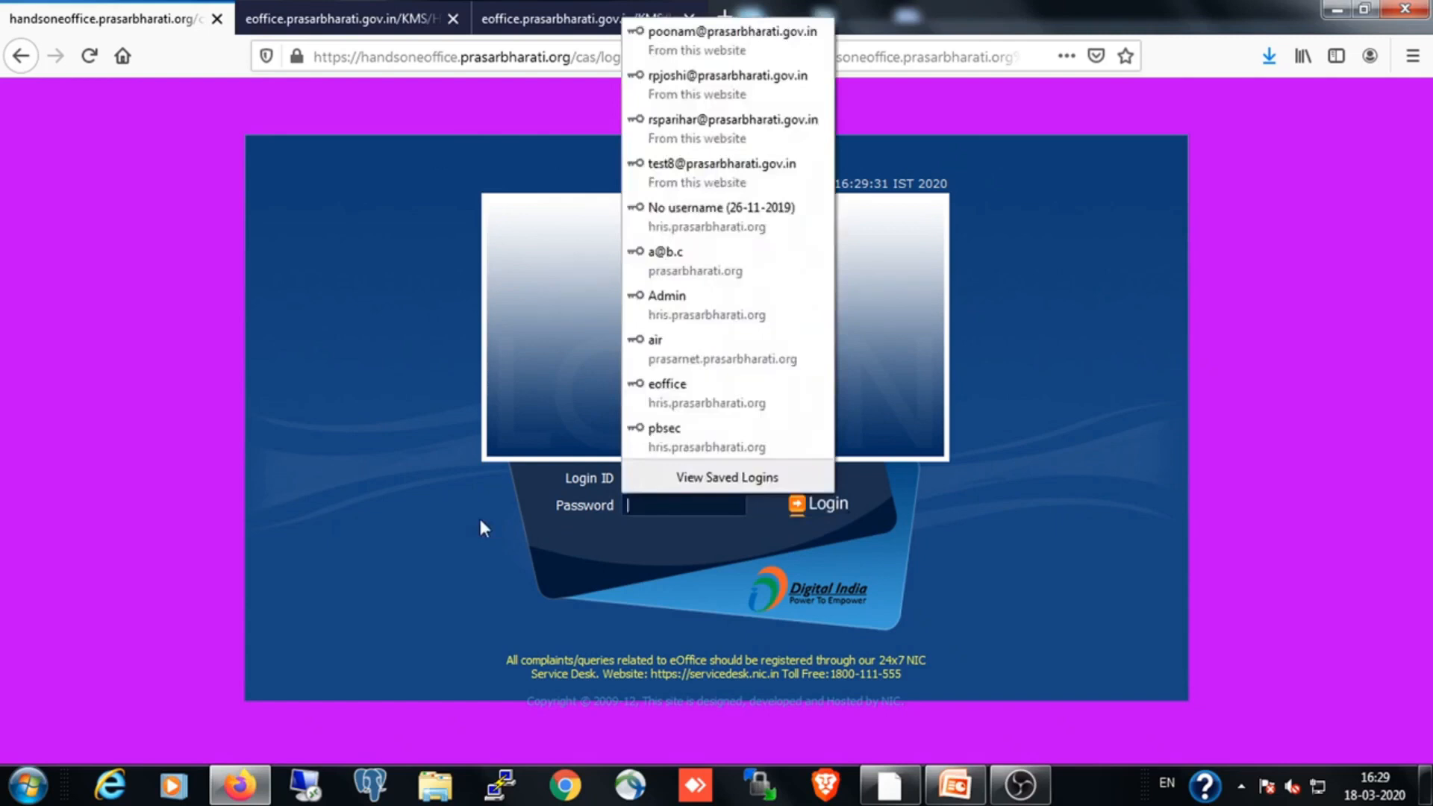
{"action": "key", "text": "Escape"}
{"action": "type", "text": "******"}
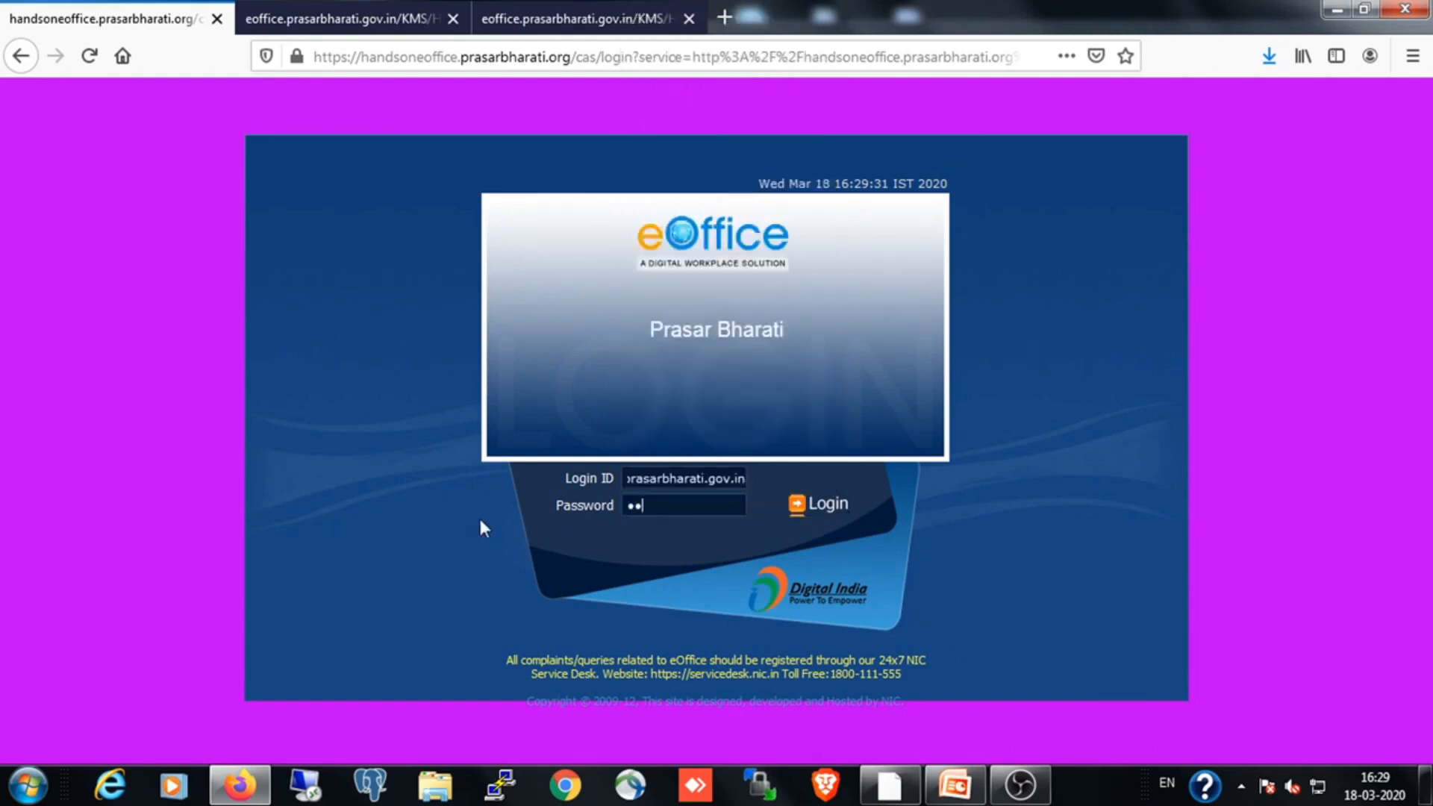
{"action": "type", "text": "*******"}
{"action": "left_click", "coordinate": [824, 505]}
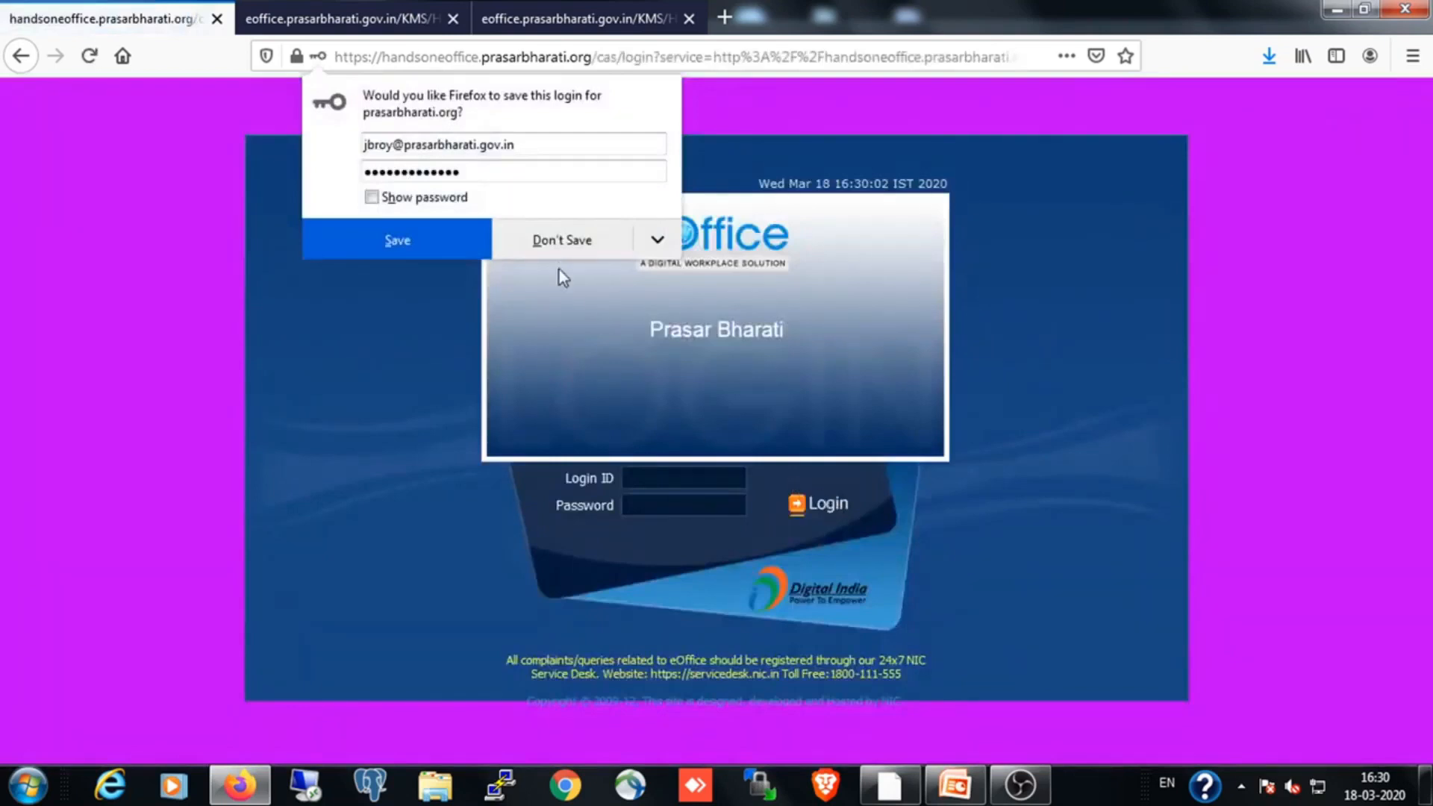
{"action": "left_click", "coordinate": [579, 240]}
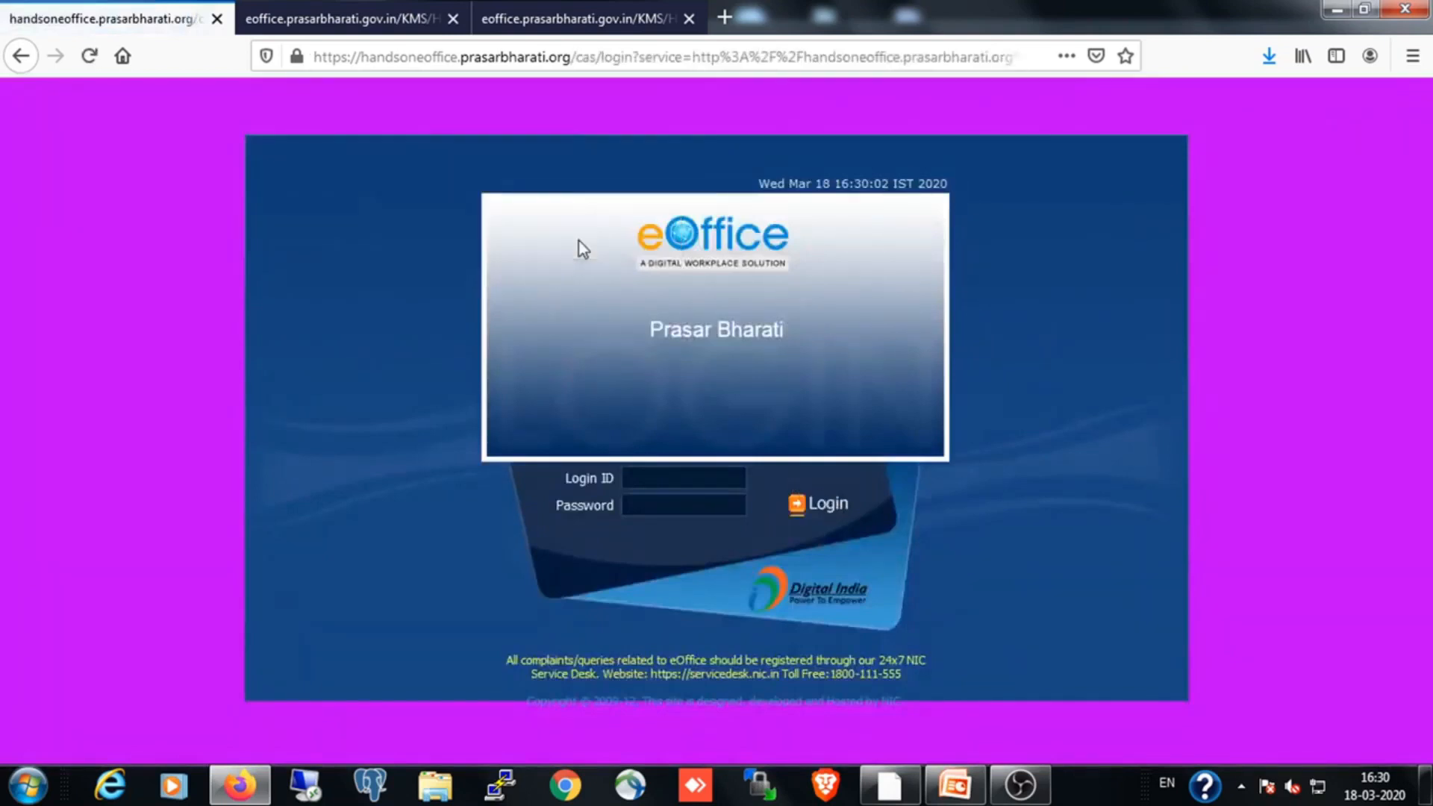
Sign in with the reporting officer's e-mail login ID and account password without saving the login, and open the Leave Management System
{"action": "left_click", "coordinate": [663, 477]}
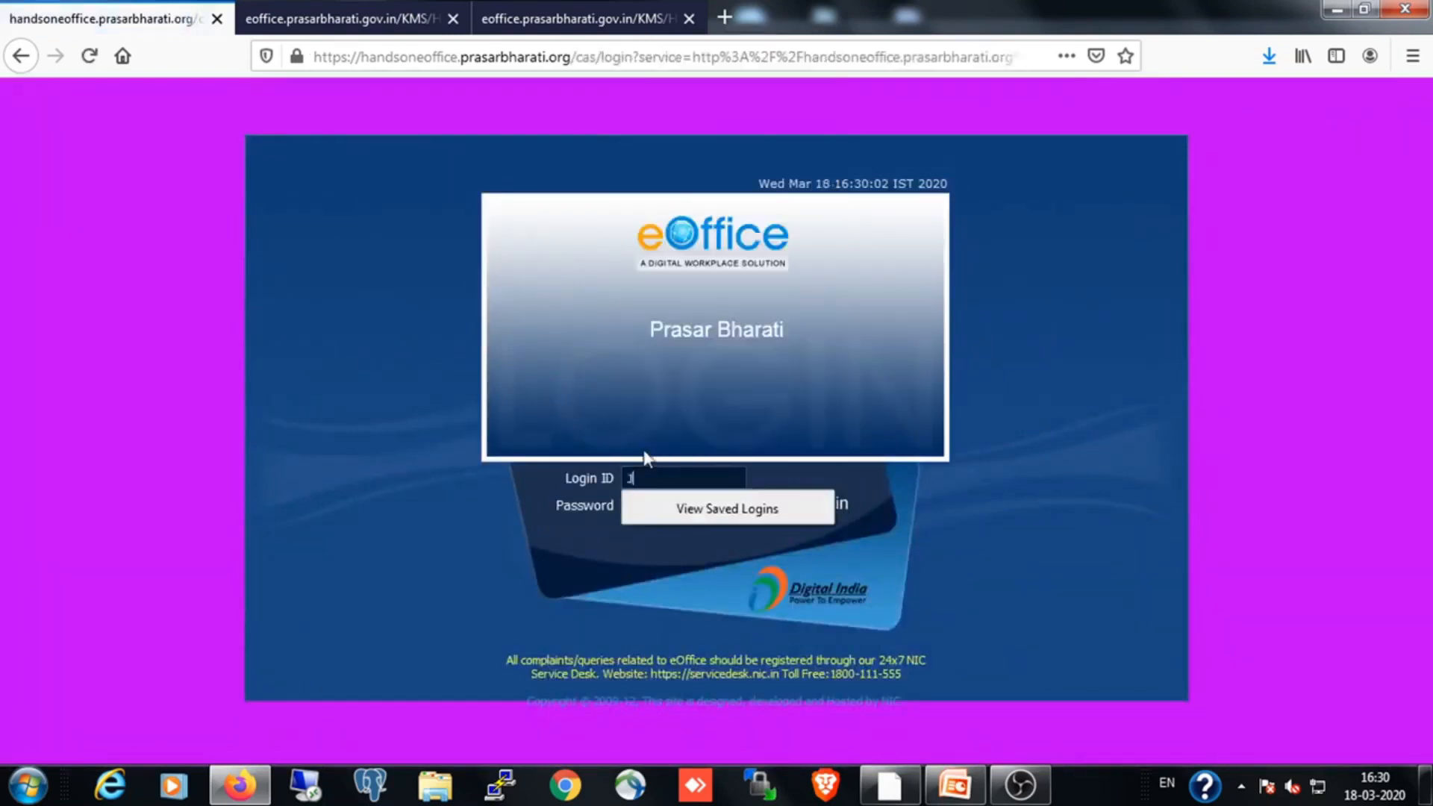
{"action": "left_click", "coordinate": [641, 506]}
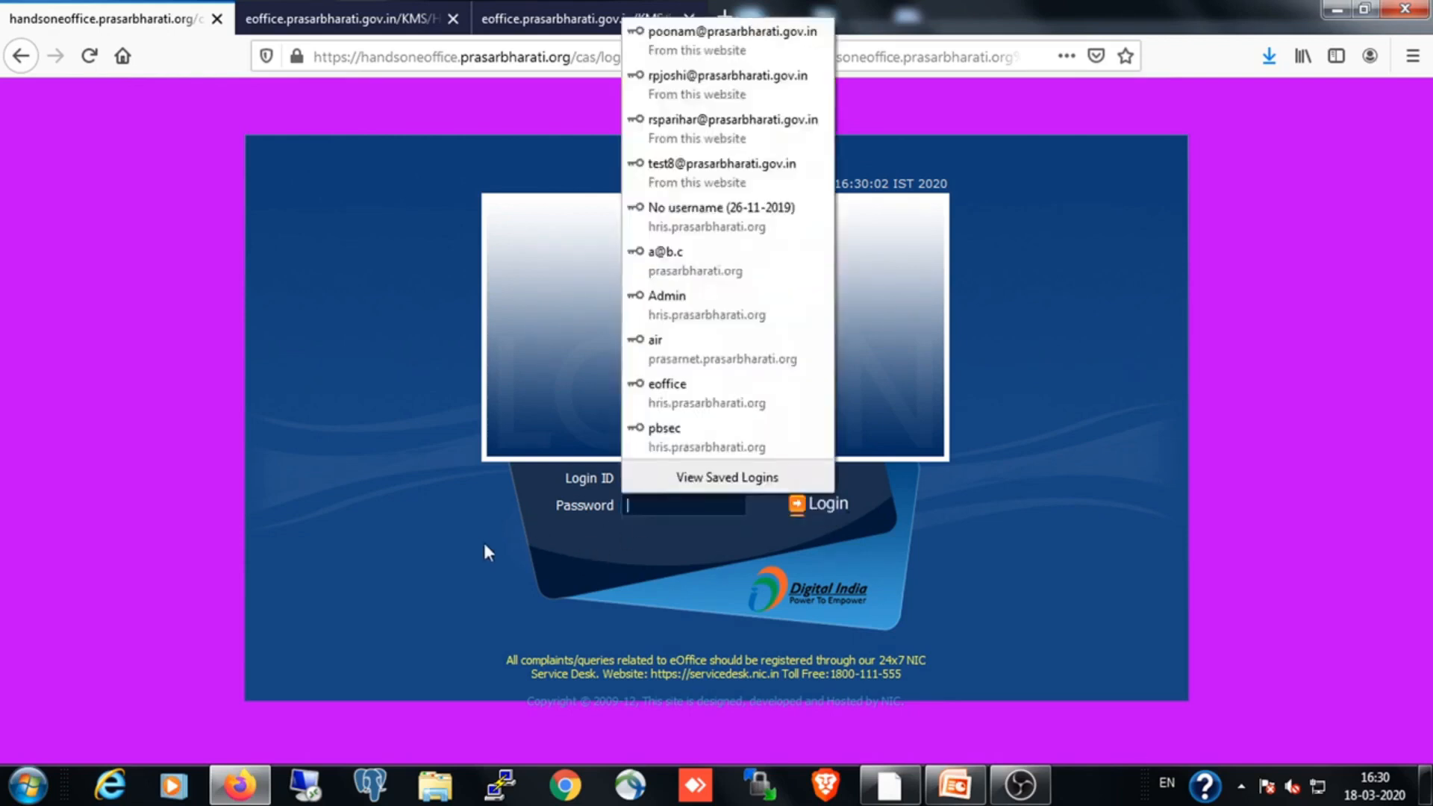
{"action": "type", "text": "*******"}
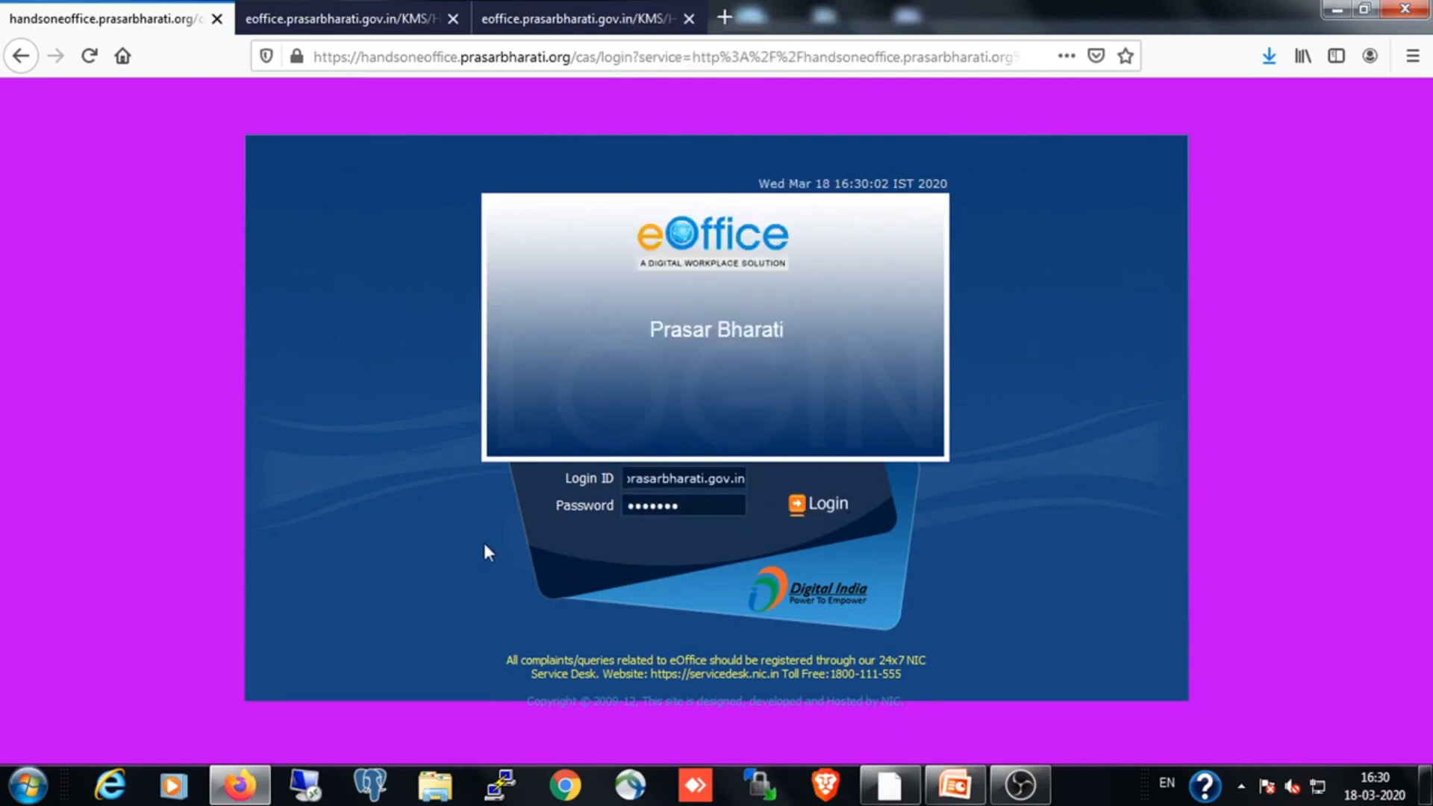
{"action": "type", "text": "******"}
{"action": "left_click", "coordinate": [796, 507]}
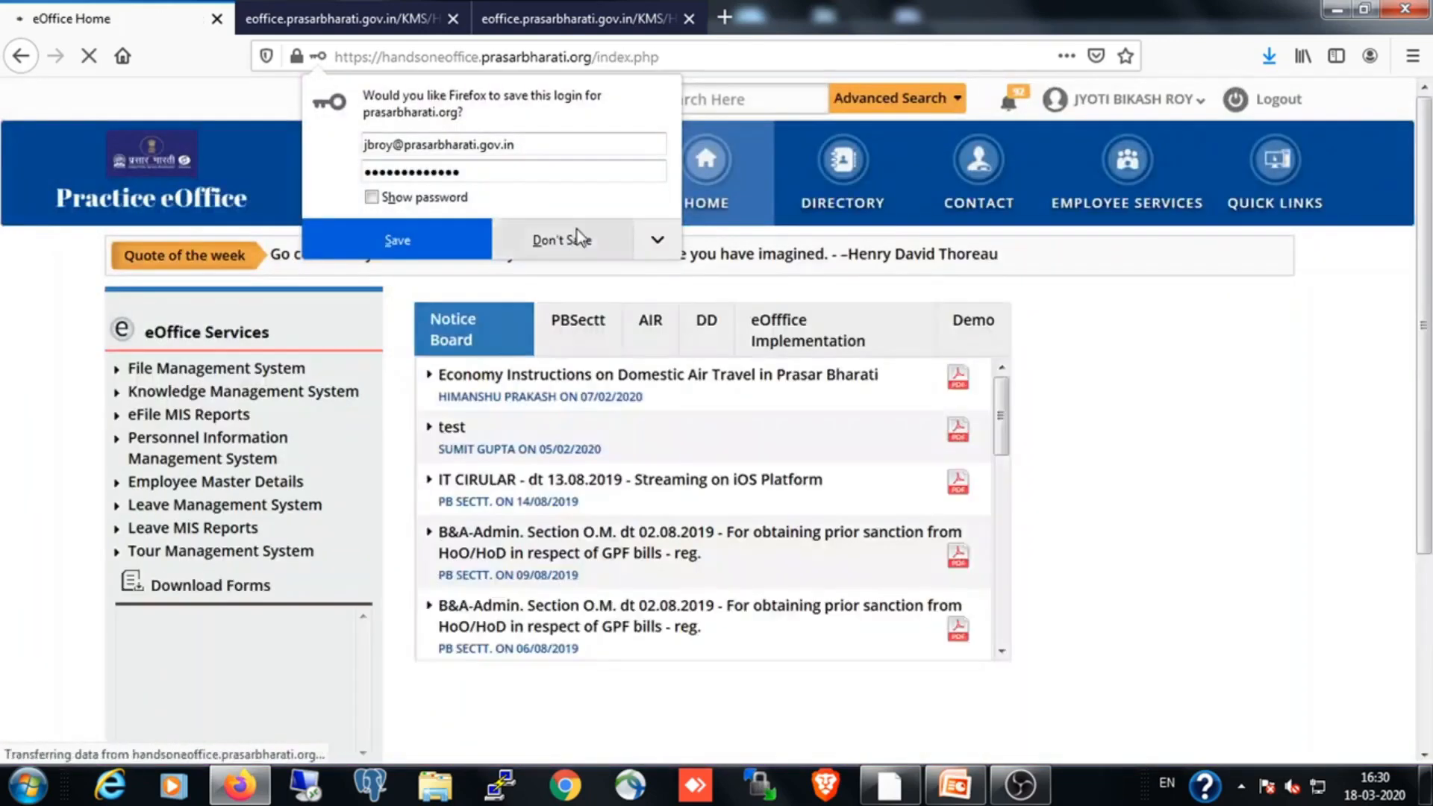
{"action": "left_click", "coordinate": [579, 238]}
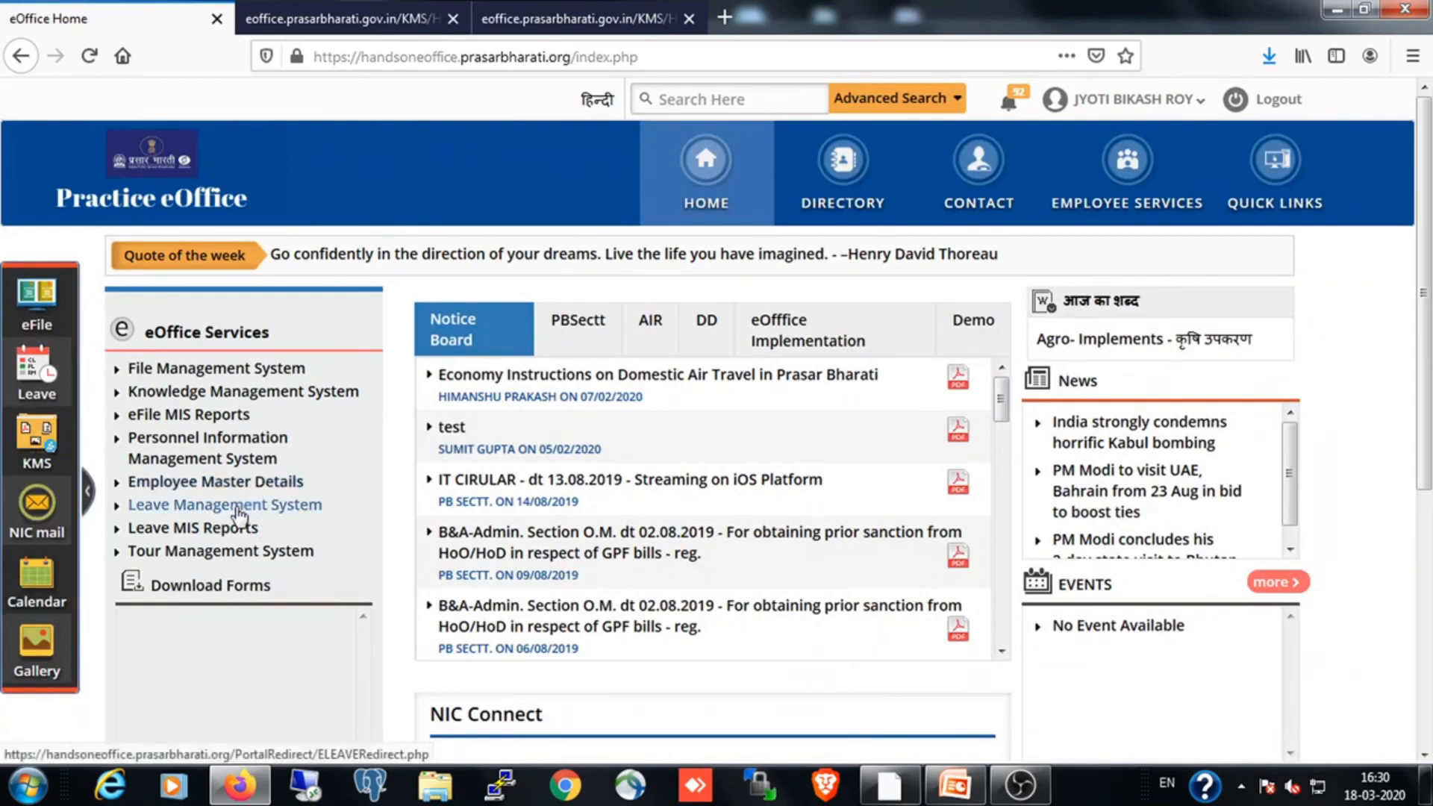
{"action": "left_click", "coordinate": [228, 508]}
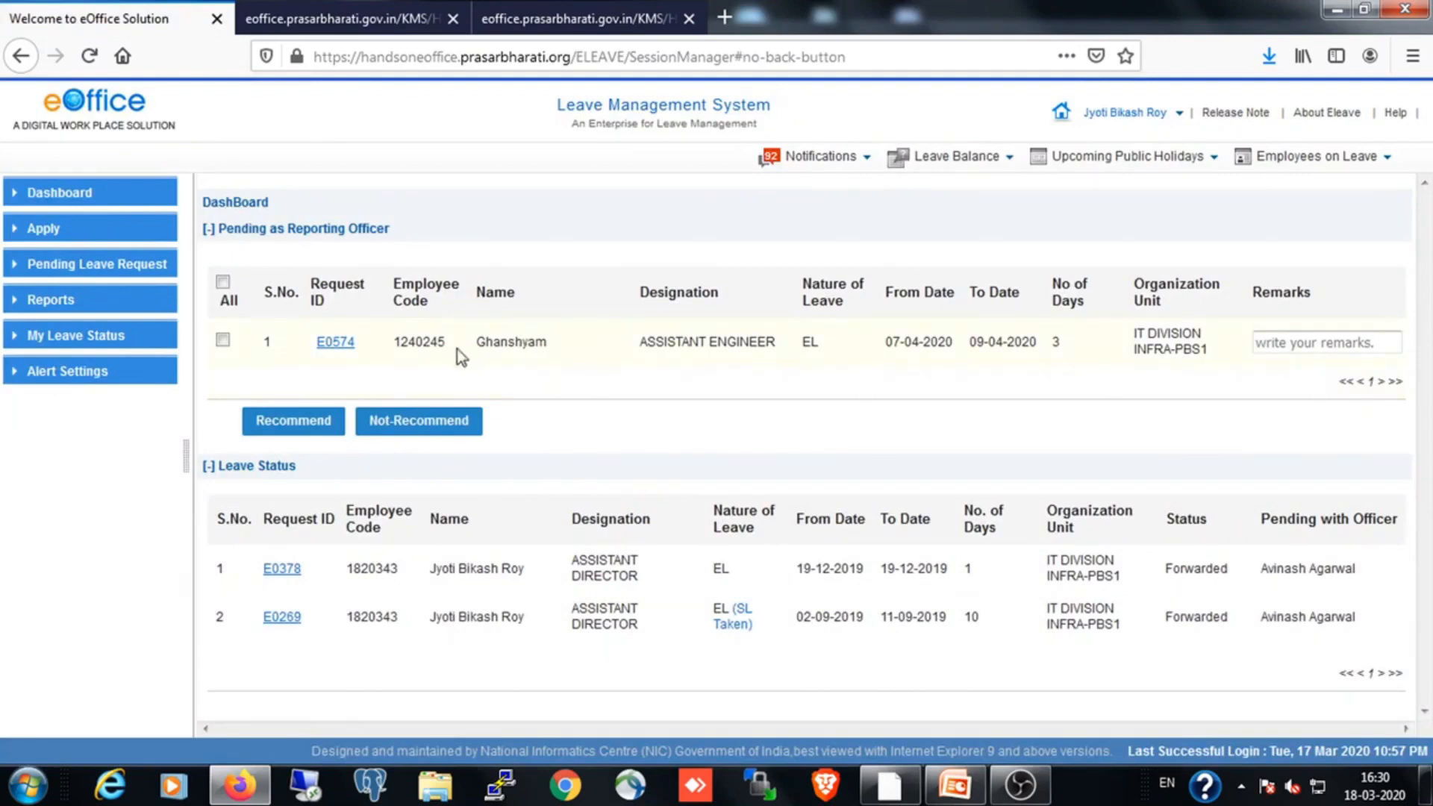
Open the pending EL request for 07-04-2020 to 09-04-2020 and review its employee and leave details
{"action": "left_click", "coordinate": [340, 346]}
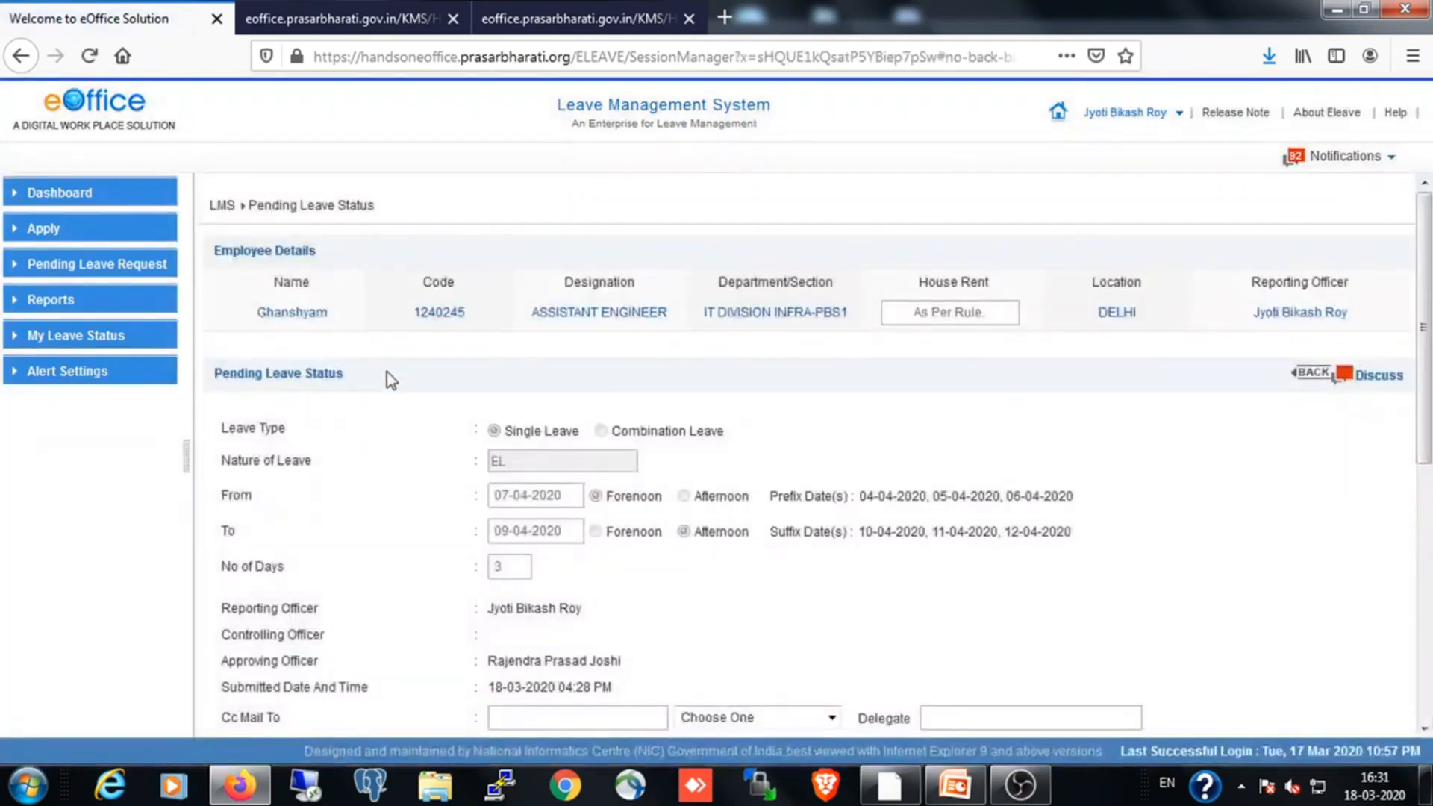
{"action": "scroll", "coordinate": [387, 378], "scroll_direction": "down", "scroll_amount": 4}
{"action": "scroll", "coordinate": [384, 388], "scroll_direction": "down", "scroll_amount": 5}
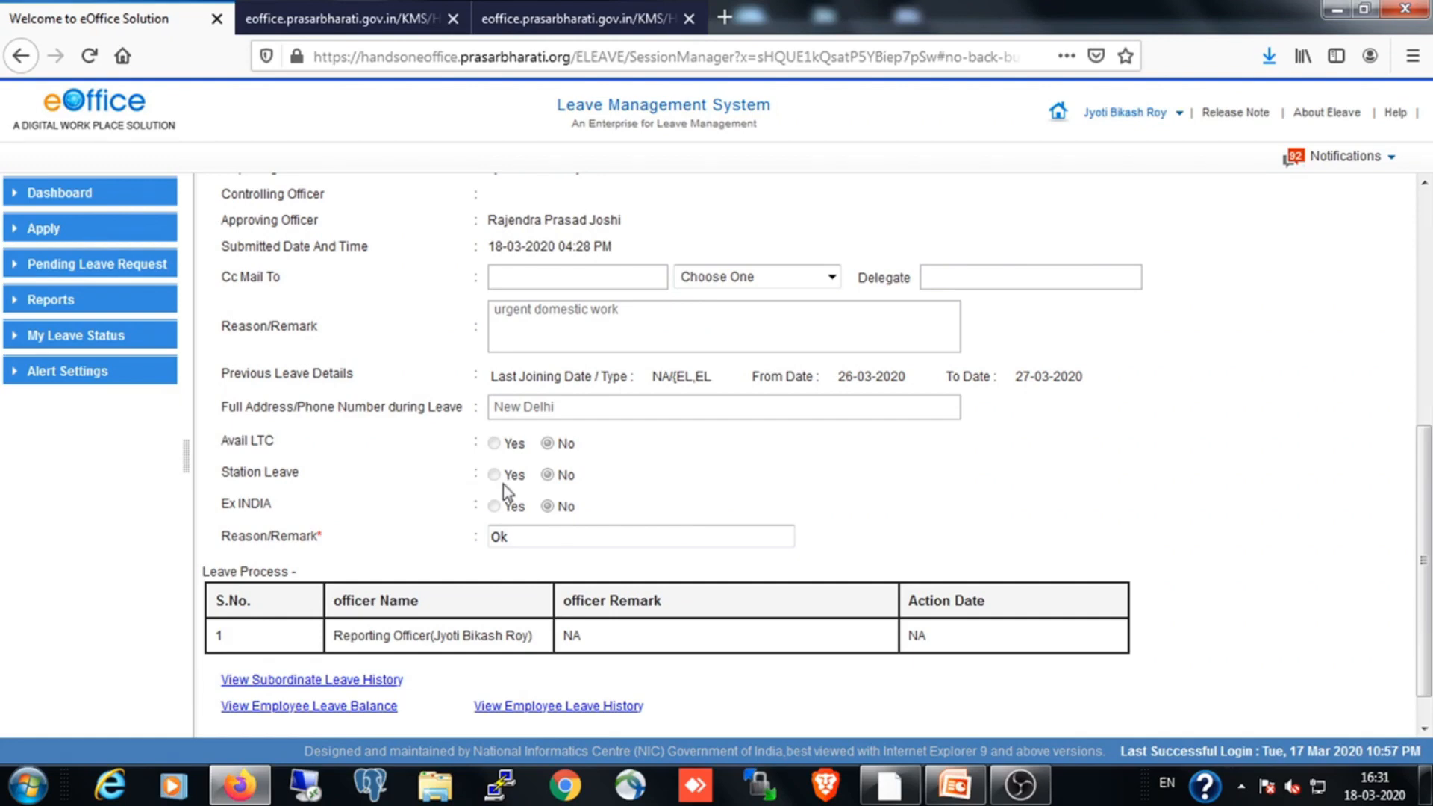
{"action": "scroll", "coordinate": [502, 482], "scroll_direction": "down", "scroll_amount": 1}
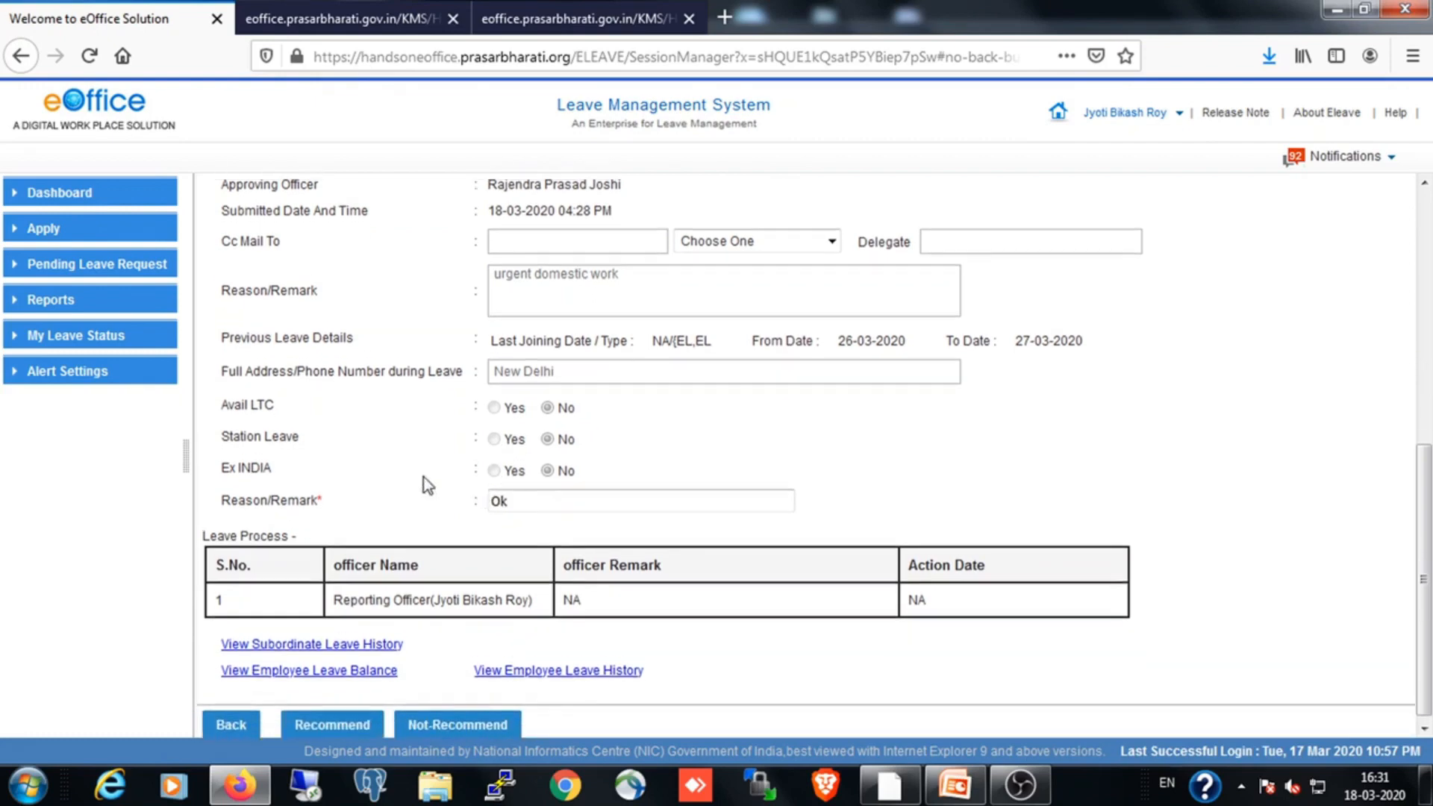
{"action": "scroll", "coordinate": [425, 482], "scroll_direction": "up", "scroll_amount": 10}
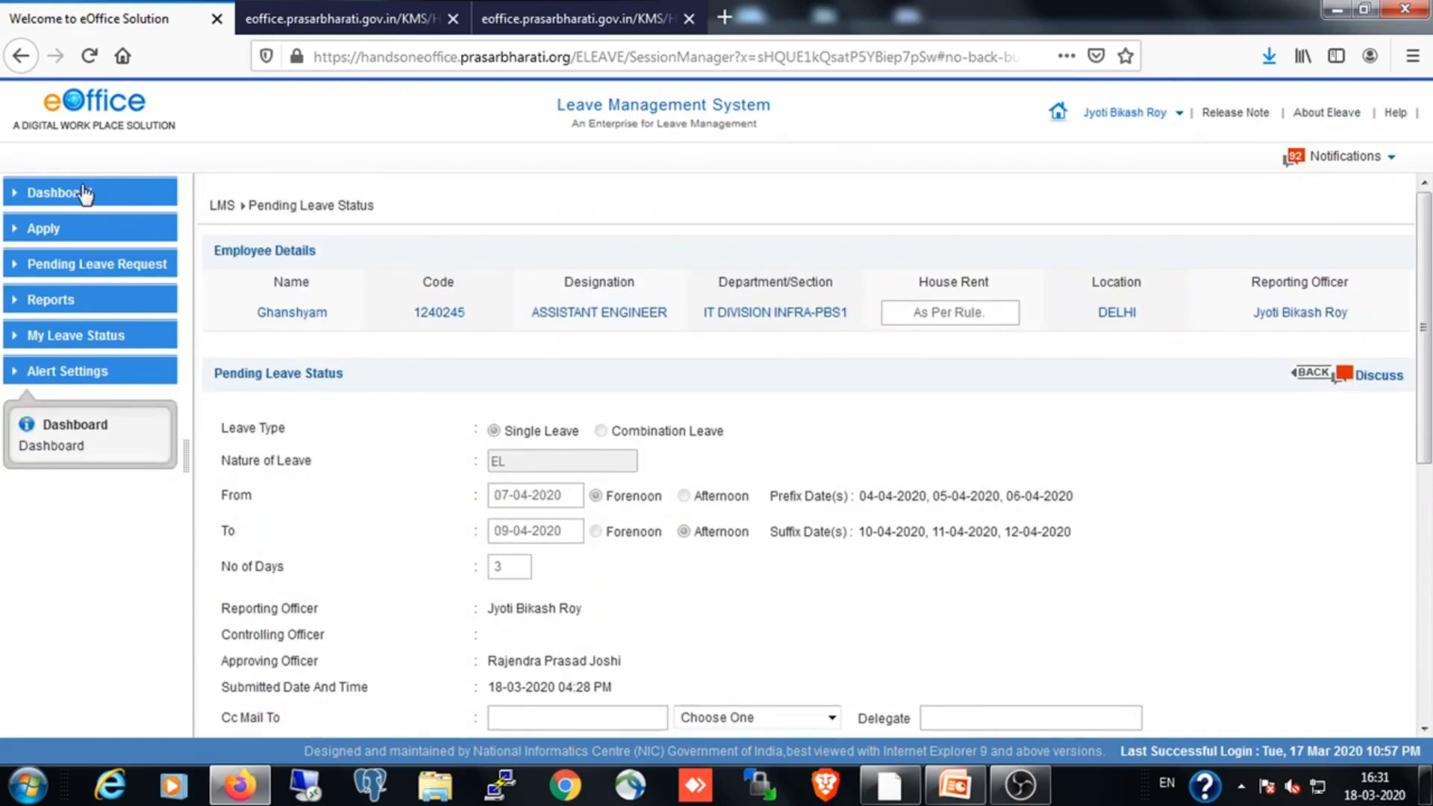
Return to the dashboard and recommend the pending EL request for 07-04-2020 to 09-04-2020
{"action": "left_click", "coordinate": [52, 200]}
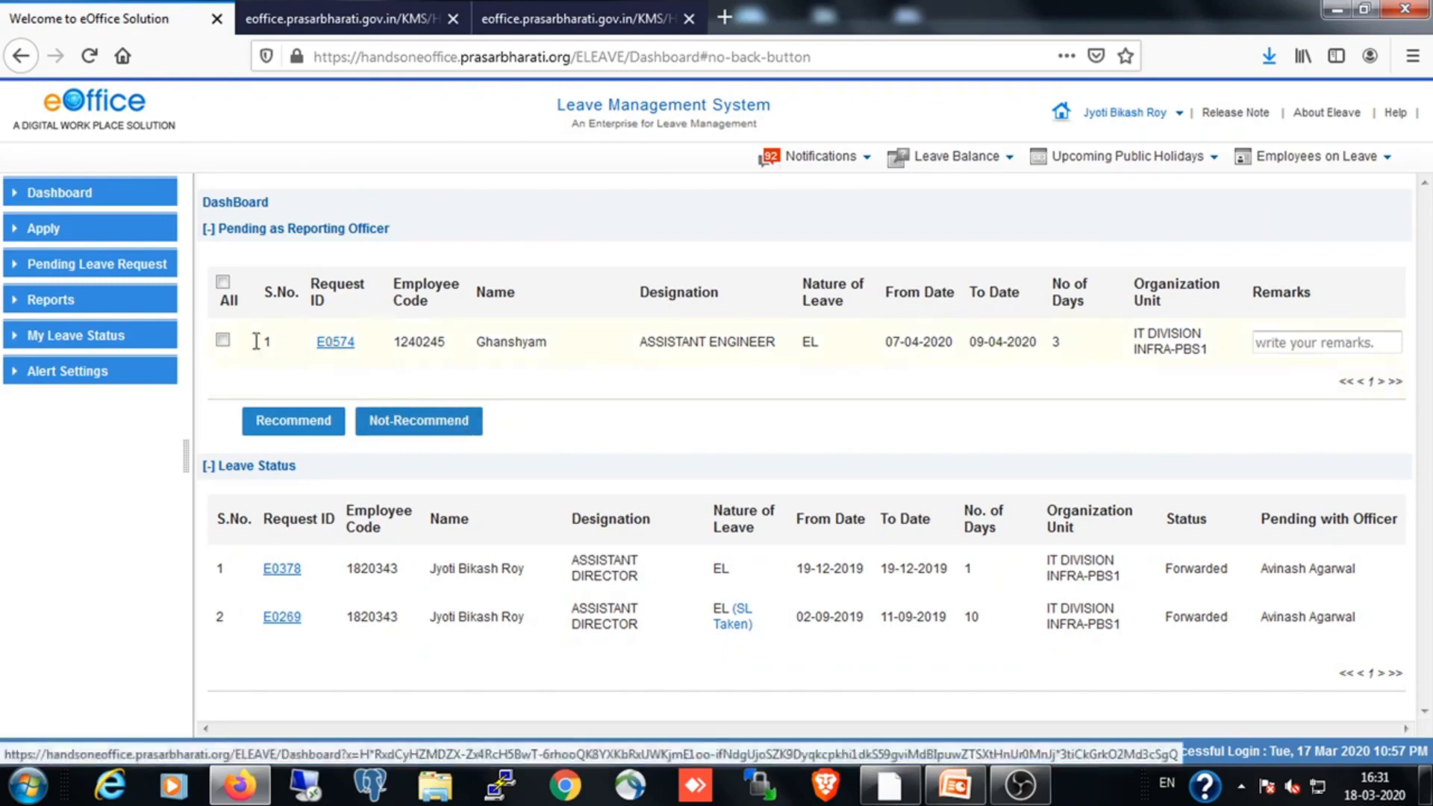
{"action": "left_click", "coordinate": [224, 342]}
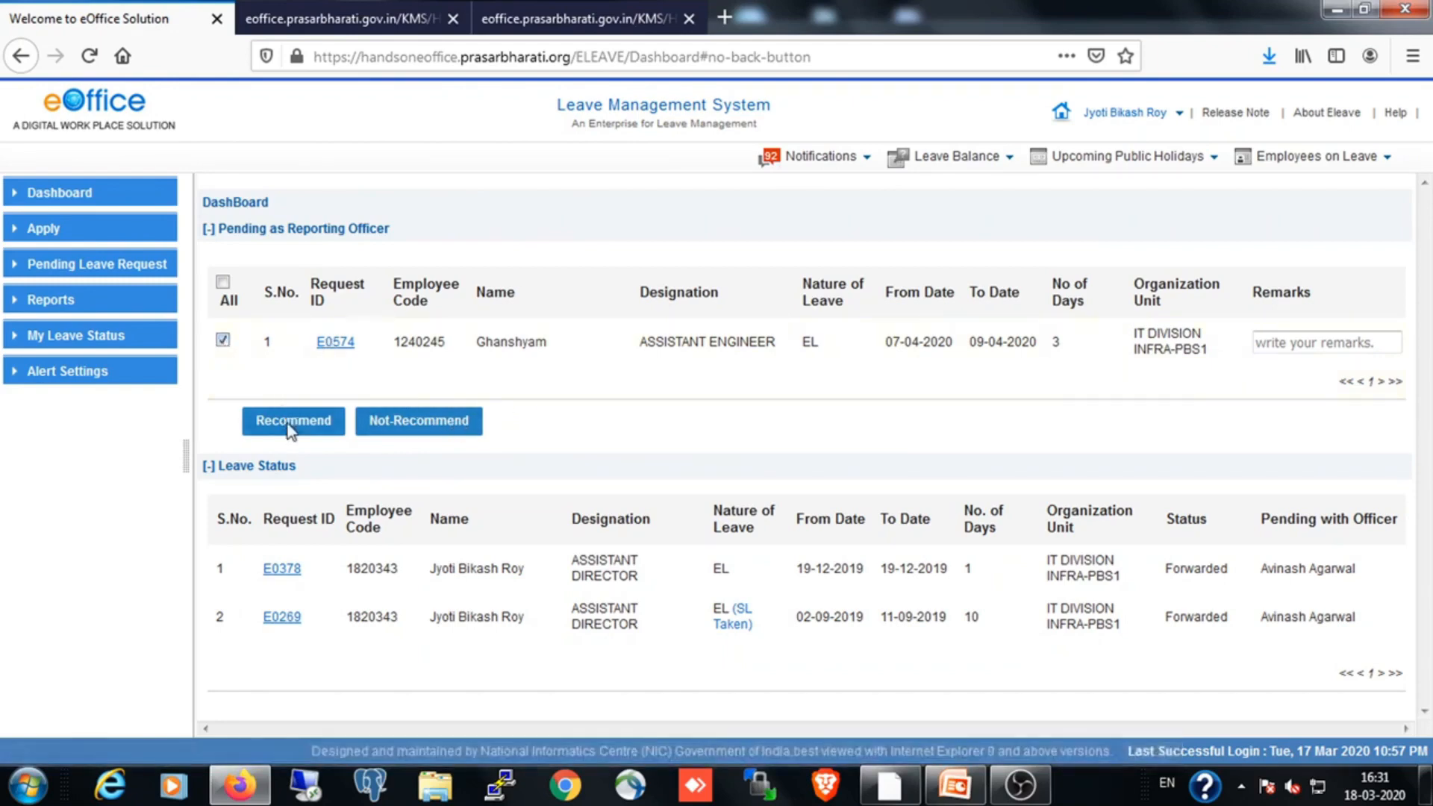
{"action": "left_click", "coordinate": [291, 429]}
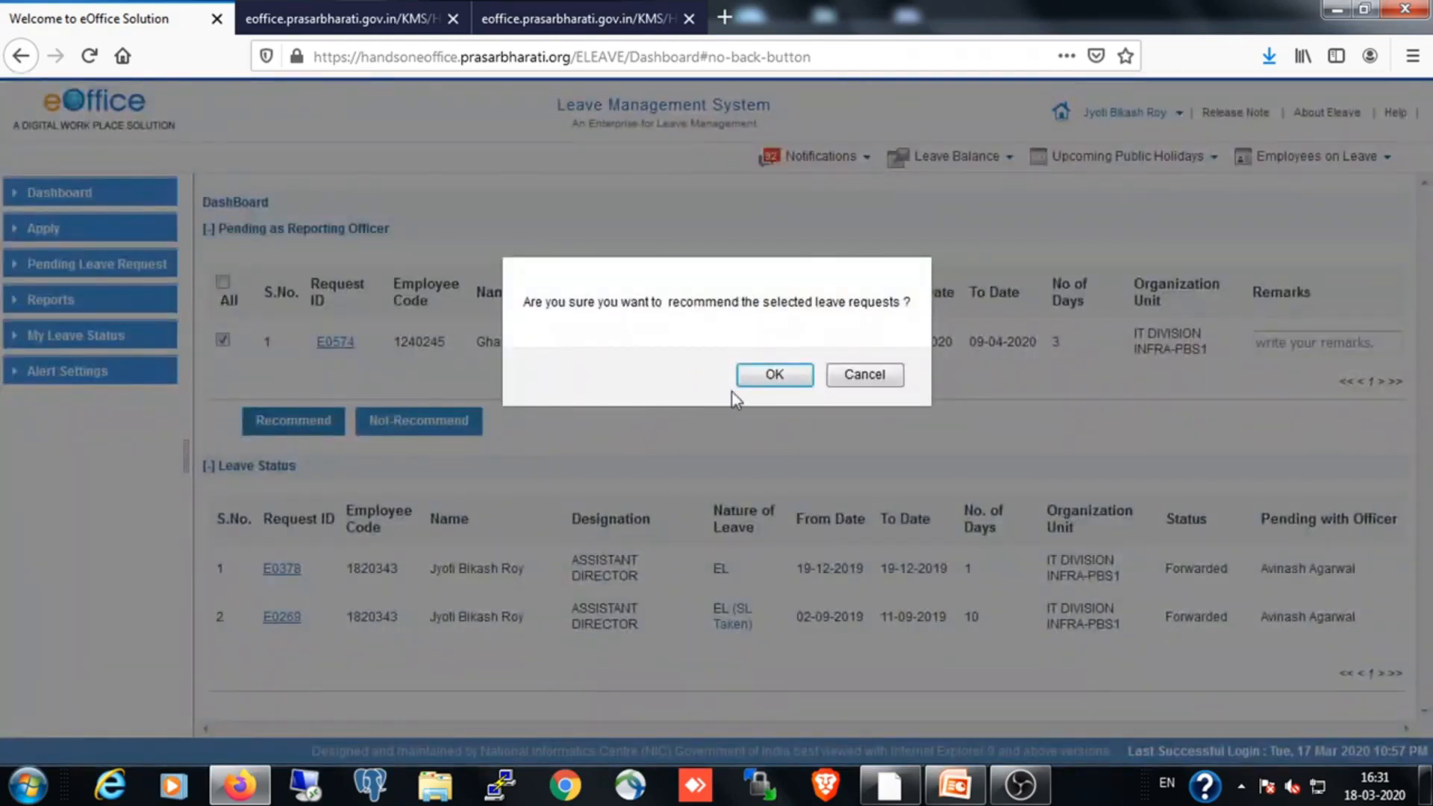
{"action": "left_click", "coordinate": [754, 380]}
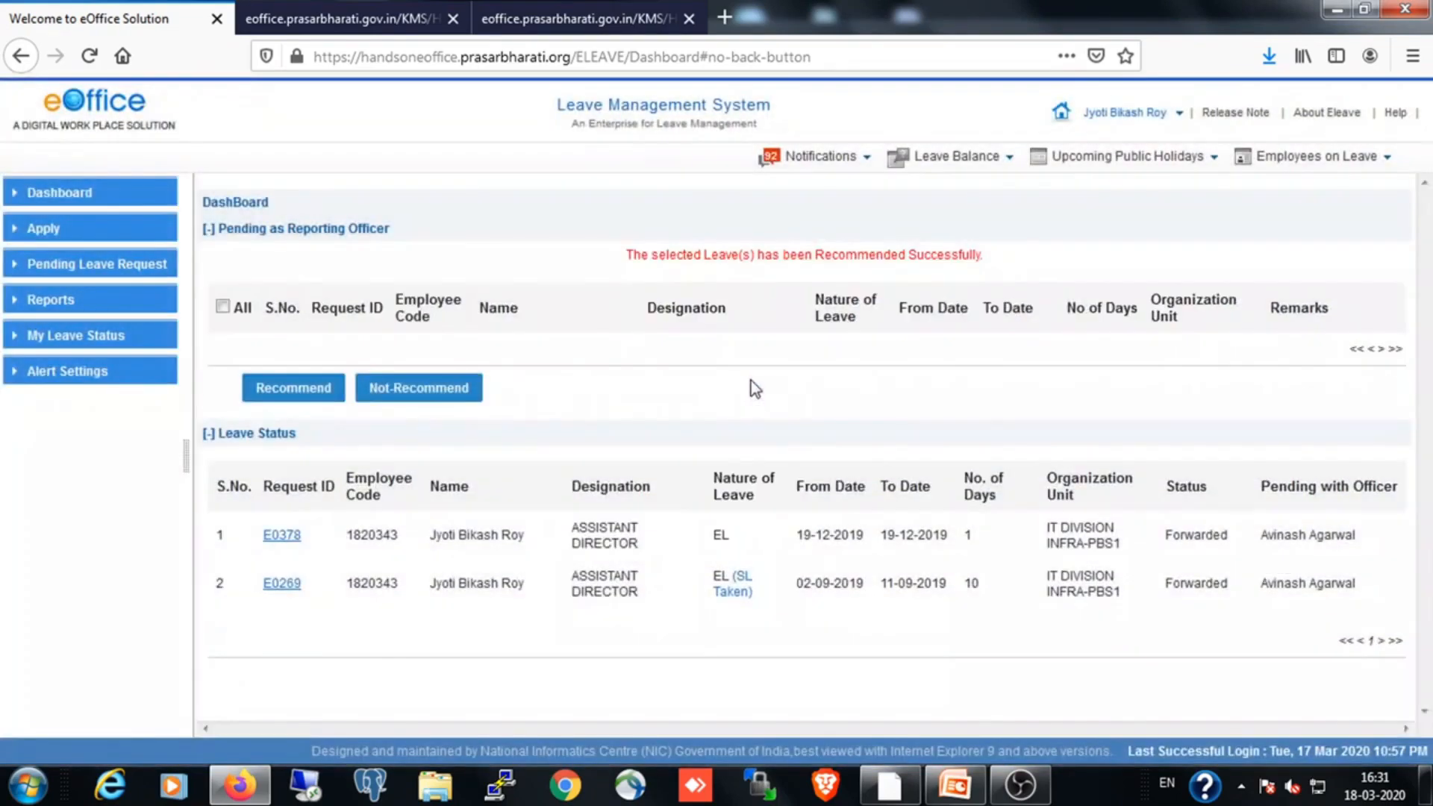
{"action": "right_click", "coordinate": [665, 235]}
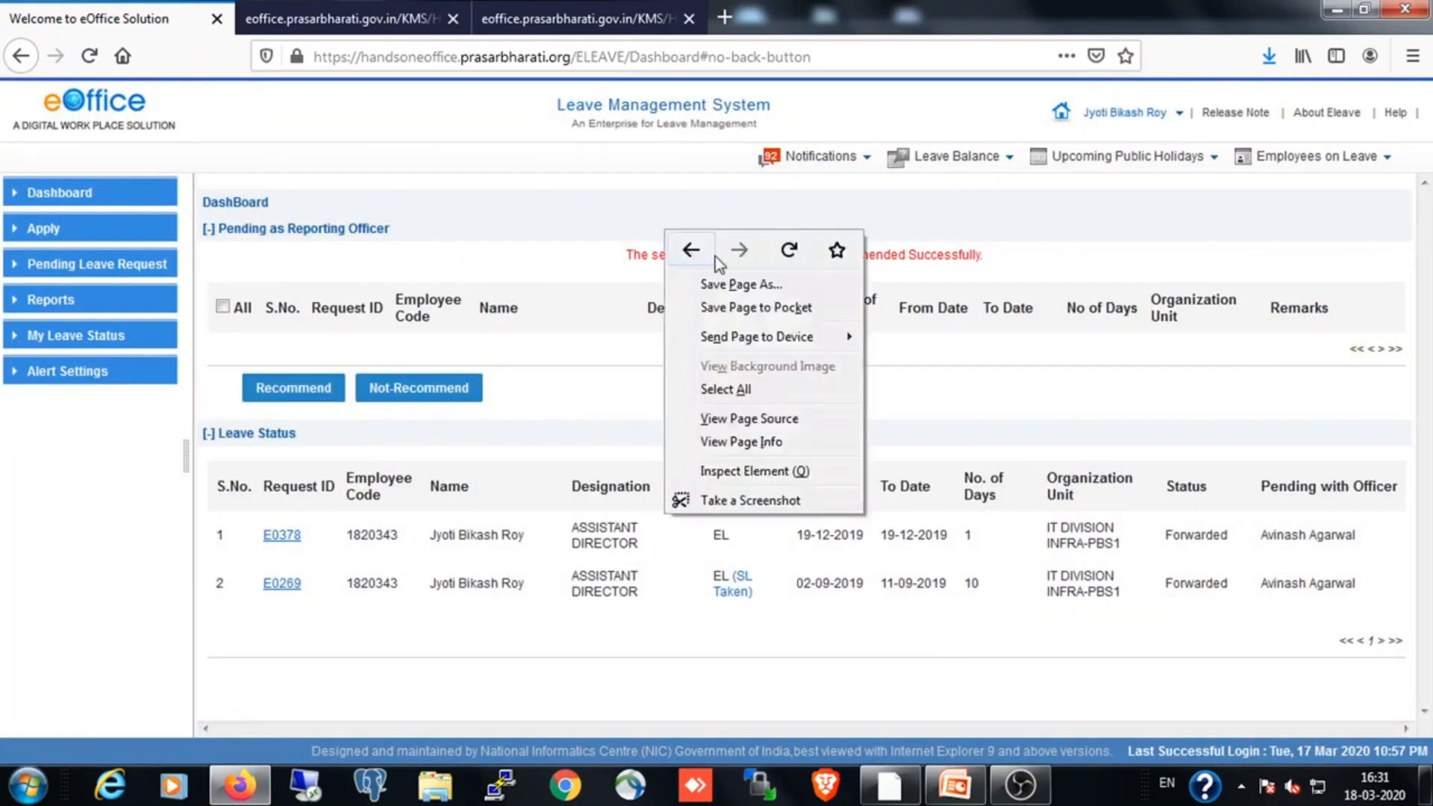
{"action": "left_click", "coordinate": [633, 276]}
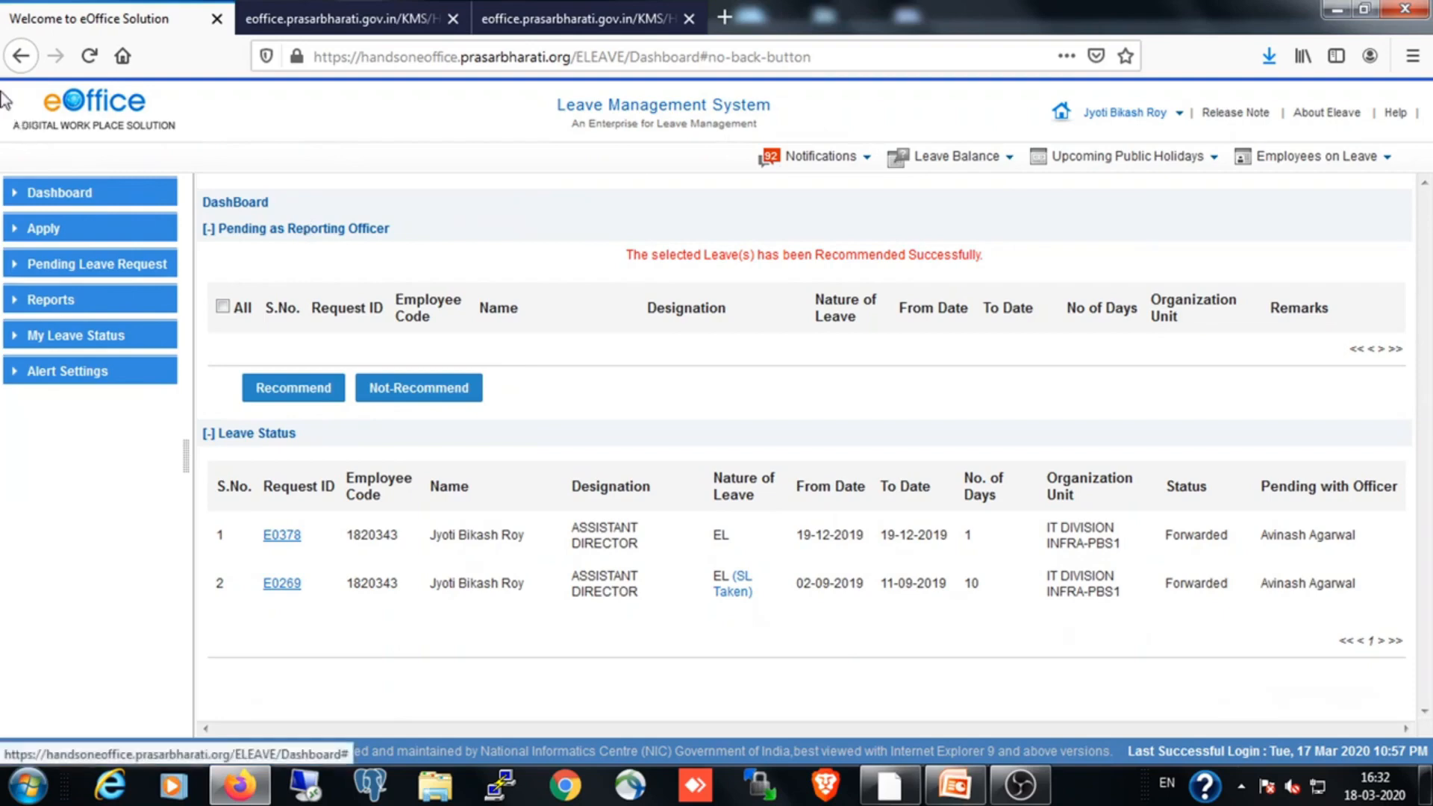
Sign out and fill in the approving officer's saved login ID and password
{"action": "left_click", "coordinate": [1180, 114]}
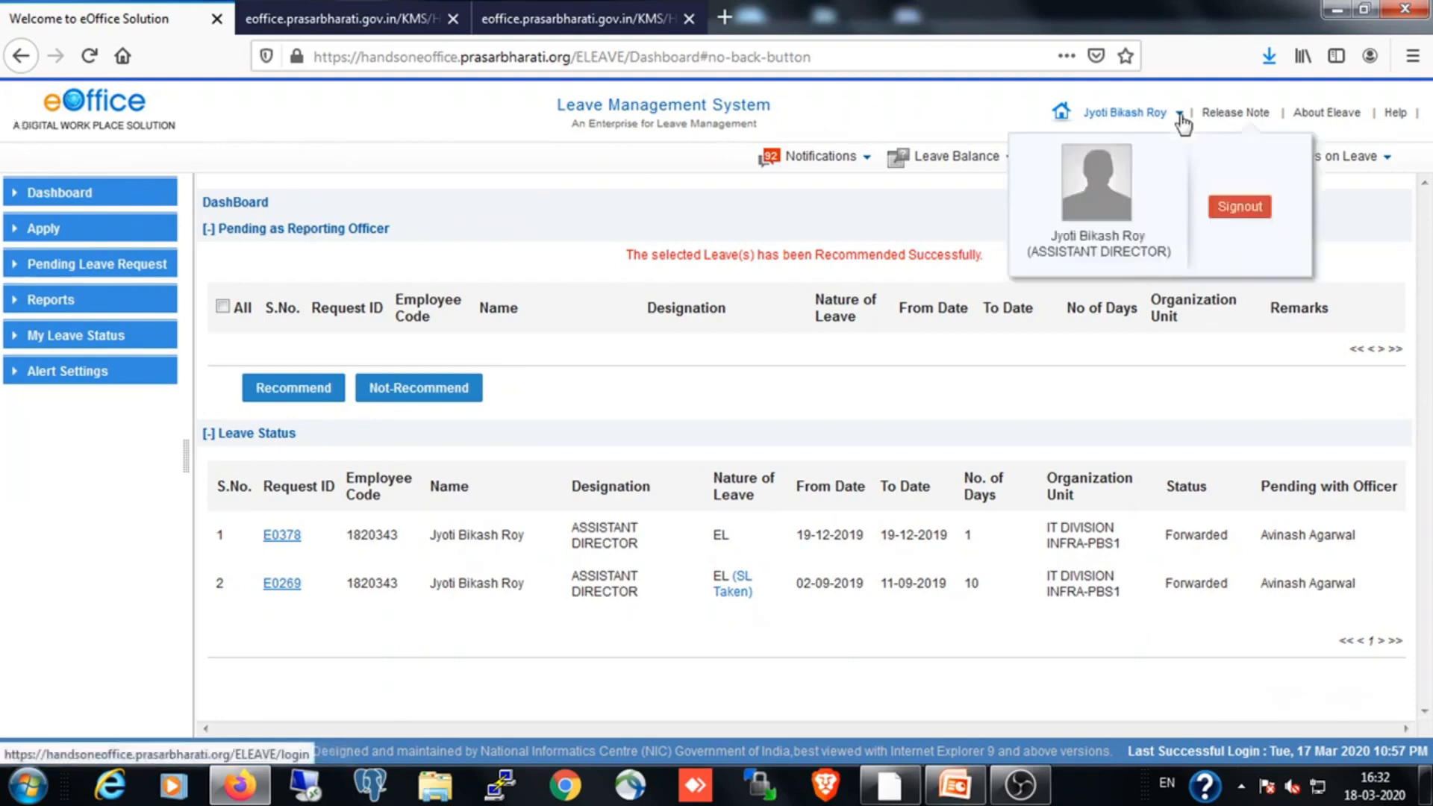
{"action": "left_click", "coordinate": [1228, 206]}
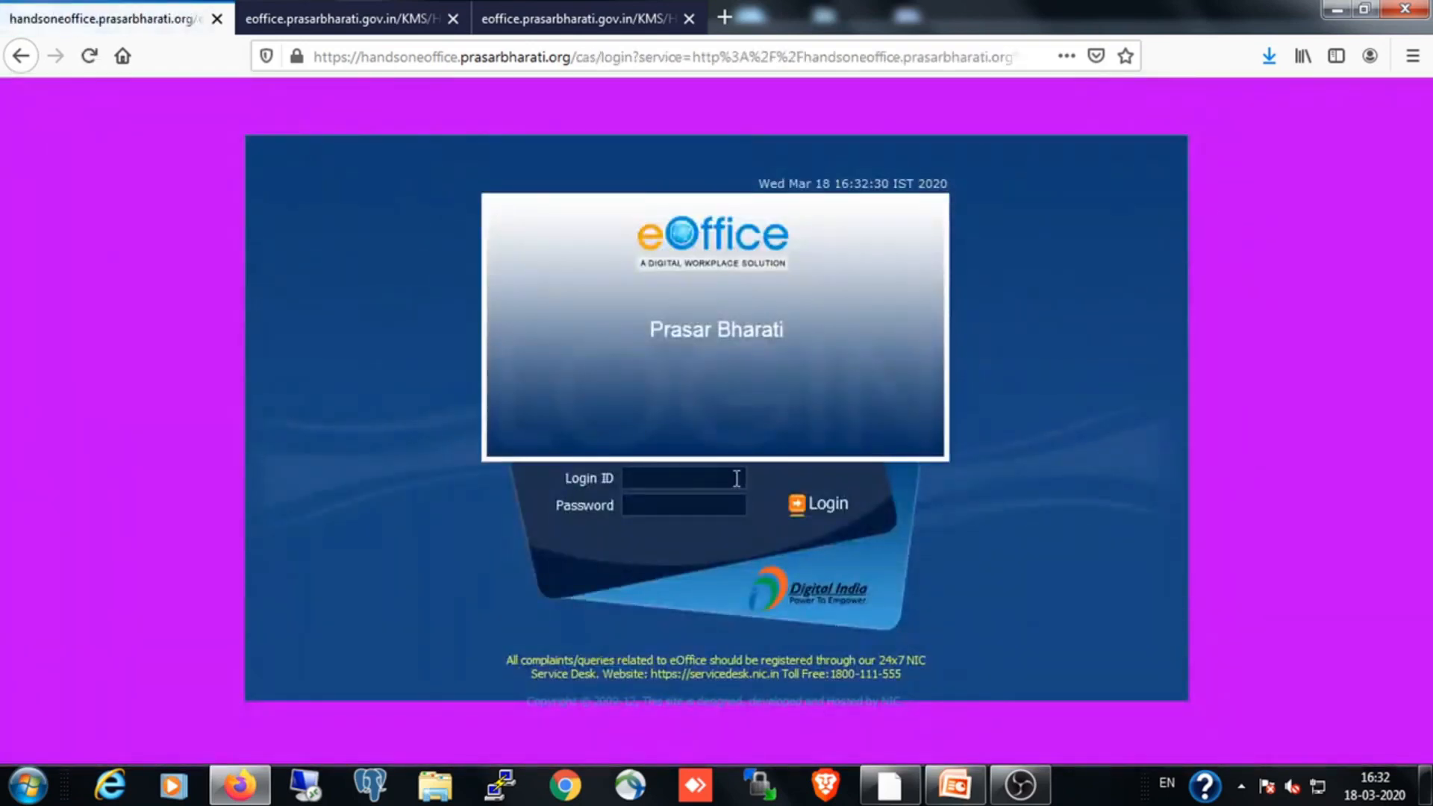
{"action": "left_click", "coordinate": [682, 479]}
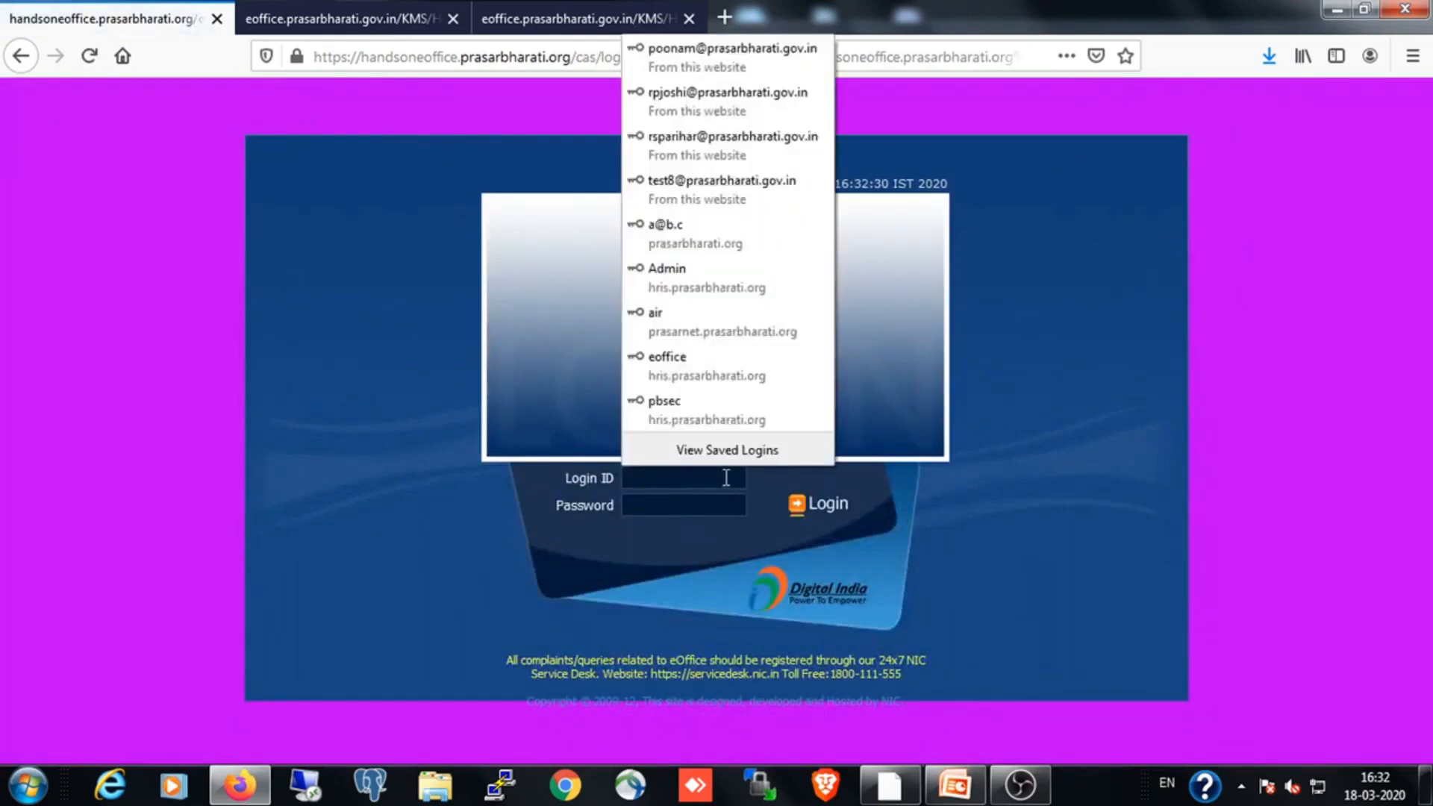
{"action": "type", "text": "RP"}
{"action": "key", "text": "BackSpace"}
{"action": "key", "text": "BackSpace"}
{"action": "type", "text": "rp"}
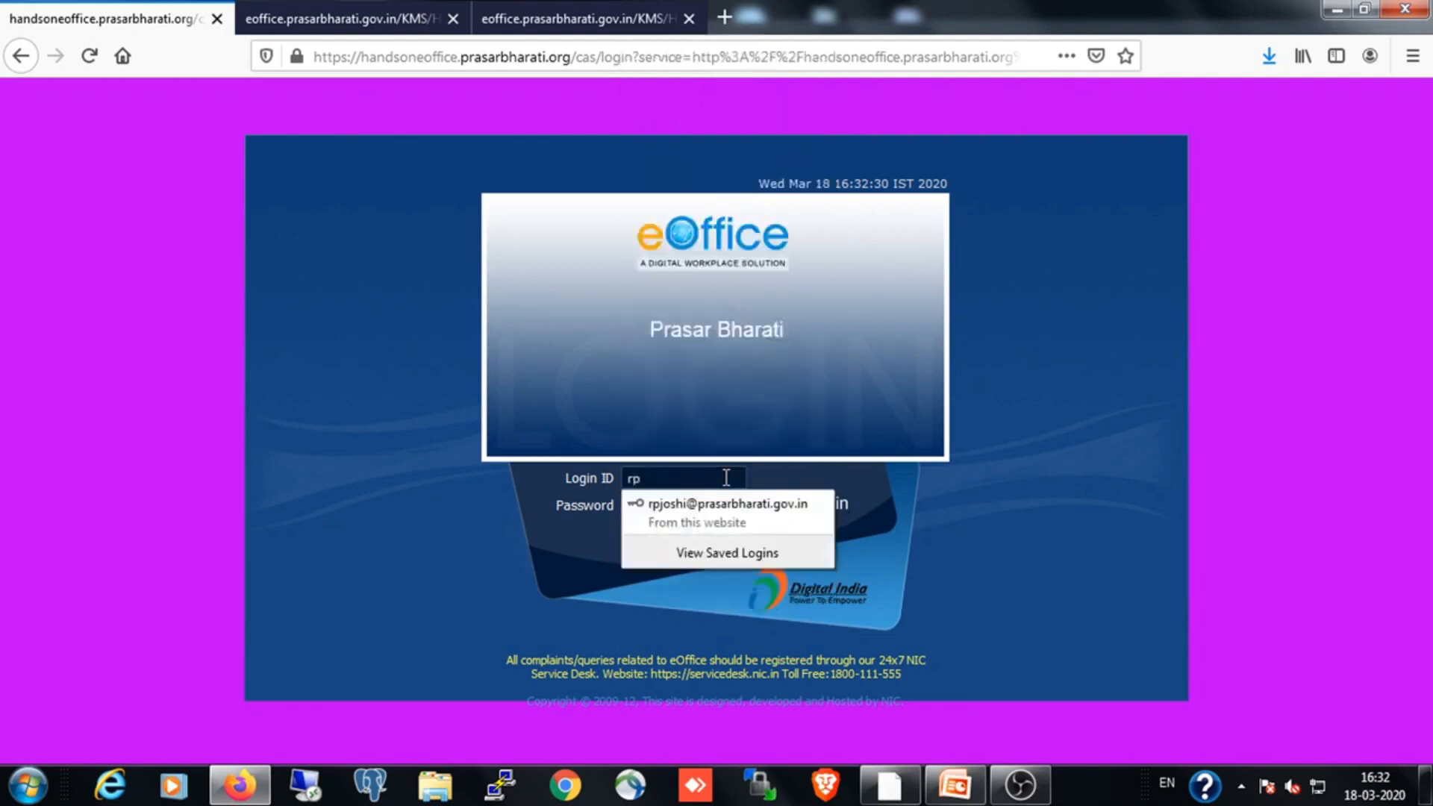
{"action": "left_click", "coordinate": [705, 503]}
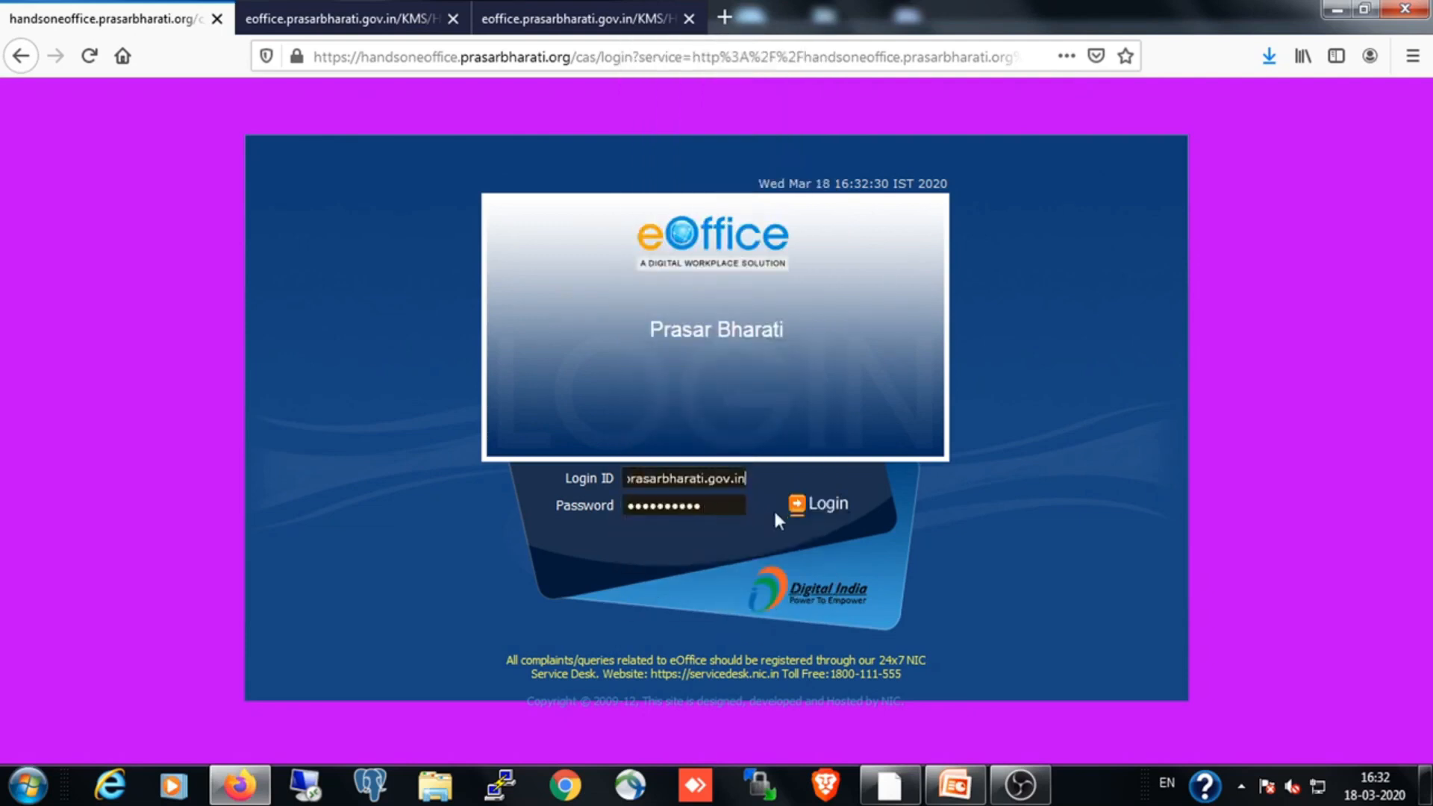
Replace the filled-in account password, sign in as the approving officer, and open the Leave Management System
{"action": "key", "text": "BackSpace"}
{"action": "key", "text": "BackSpace"}
{"action": "key", "text": "BackSpace"}
{"action": "key", "text": "BackSpace"}
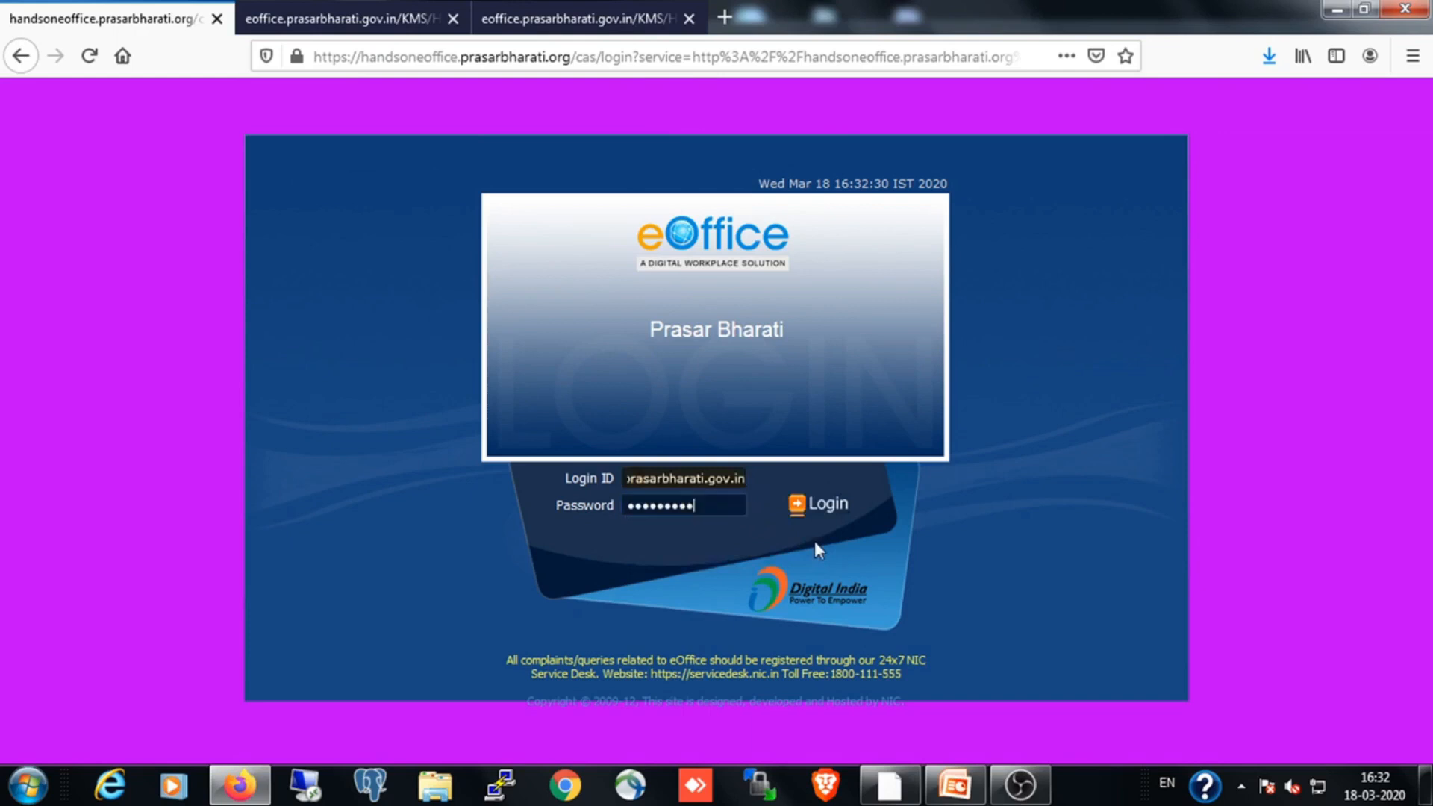
{"action": "key", "text": "BackSpace"}
{"action": "key", "text": "BackSpace"}
{"action": "key", "text": "BackSpace"}
{"action": "key", "text": "BackSpace"}
{"action": "key", "text": "BackSpace"}
{"action": "key", "text": "BackSpace"}
{"action": "key", "text": "BackSpace"}
{"action": "type", "text": "••"}
{"action": "type", "text": "••••••••"}
{"action": "left_click", "coordinate": [825, 502]}
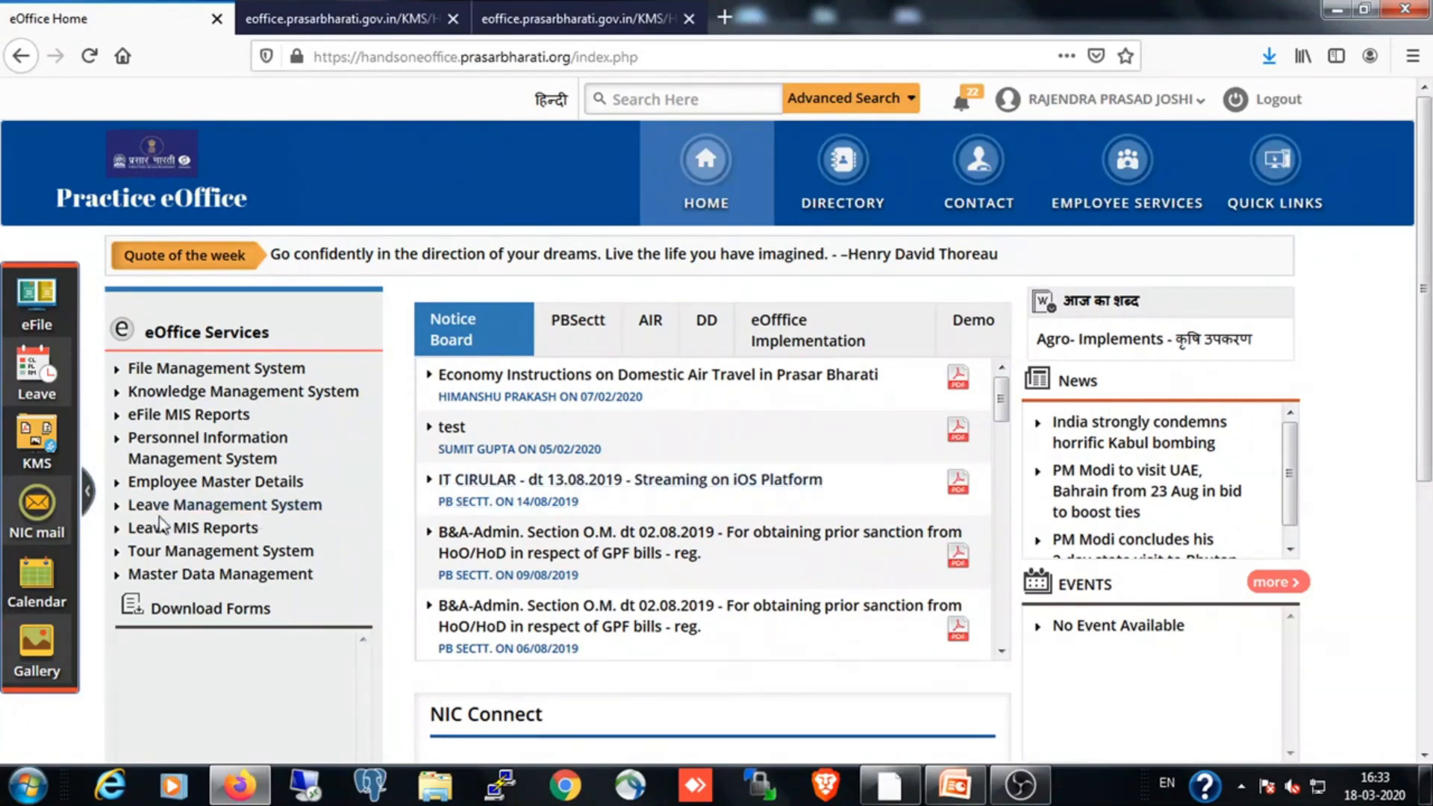
{"action": "left_click", "coordinate": [194, 514]}
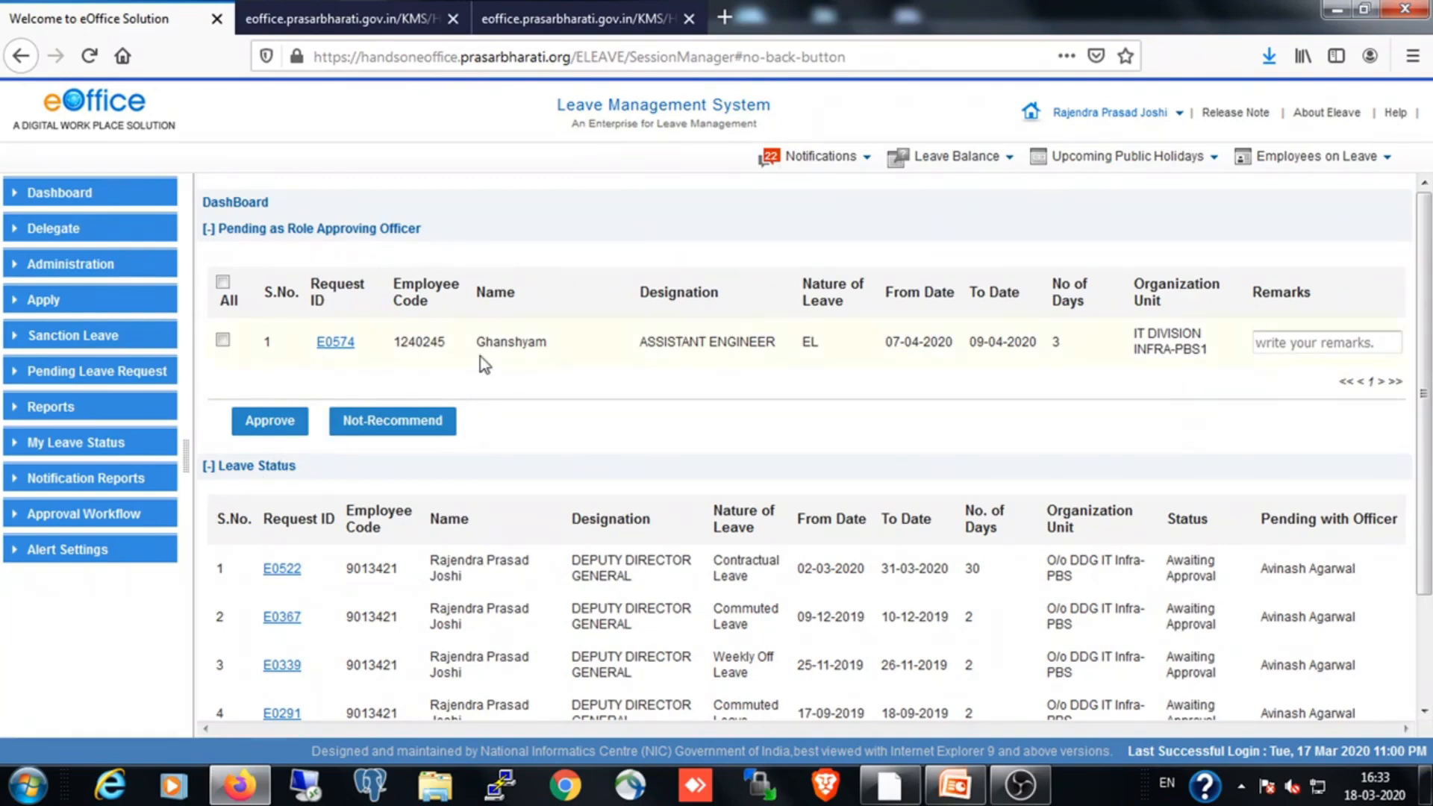
Approve the pending EL request for 07-04-2020 to 09-04-2020 as the approving officer
{"action": "scroll", "coordinate": [525, 518], "scroll_direction": "down", "scroll_amount": 3}
{"action": "scroll", "coordinate": [525, 526], "scroll_direction": "up", "scroll_amount": 2}
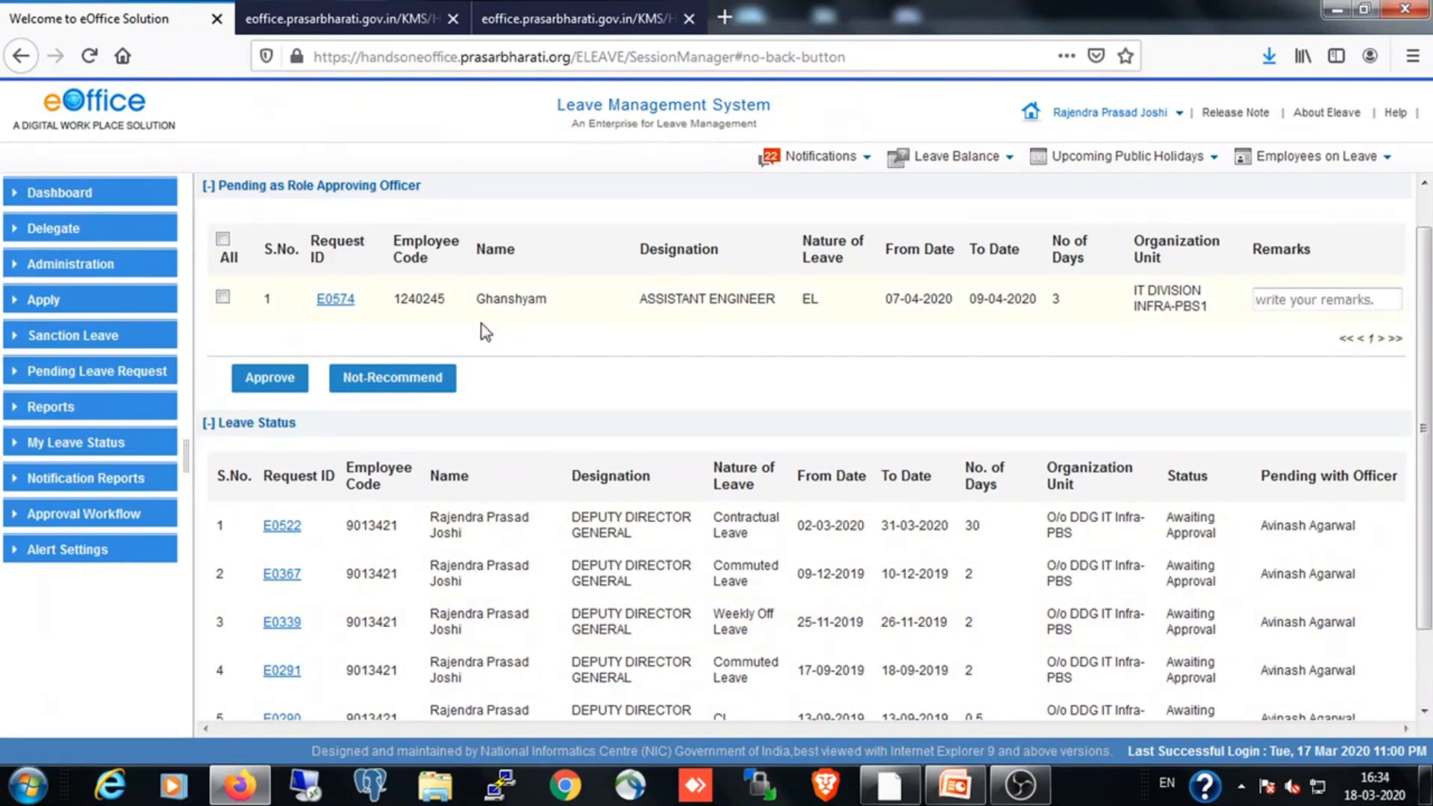
{"action": "left_click", "coordinate": [223, 298]}
{"action": "left_click", "coordinate": [268, 380]}
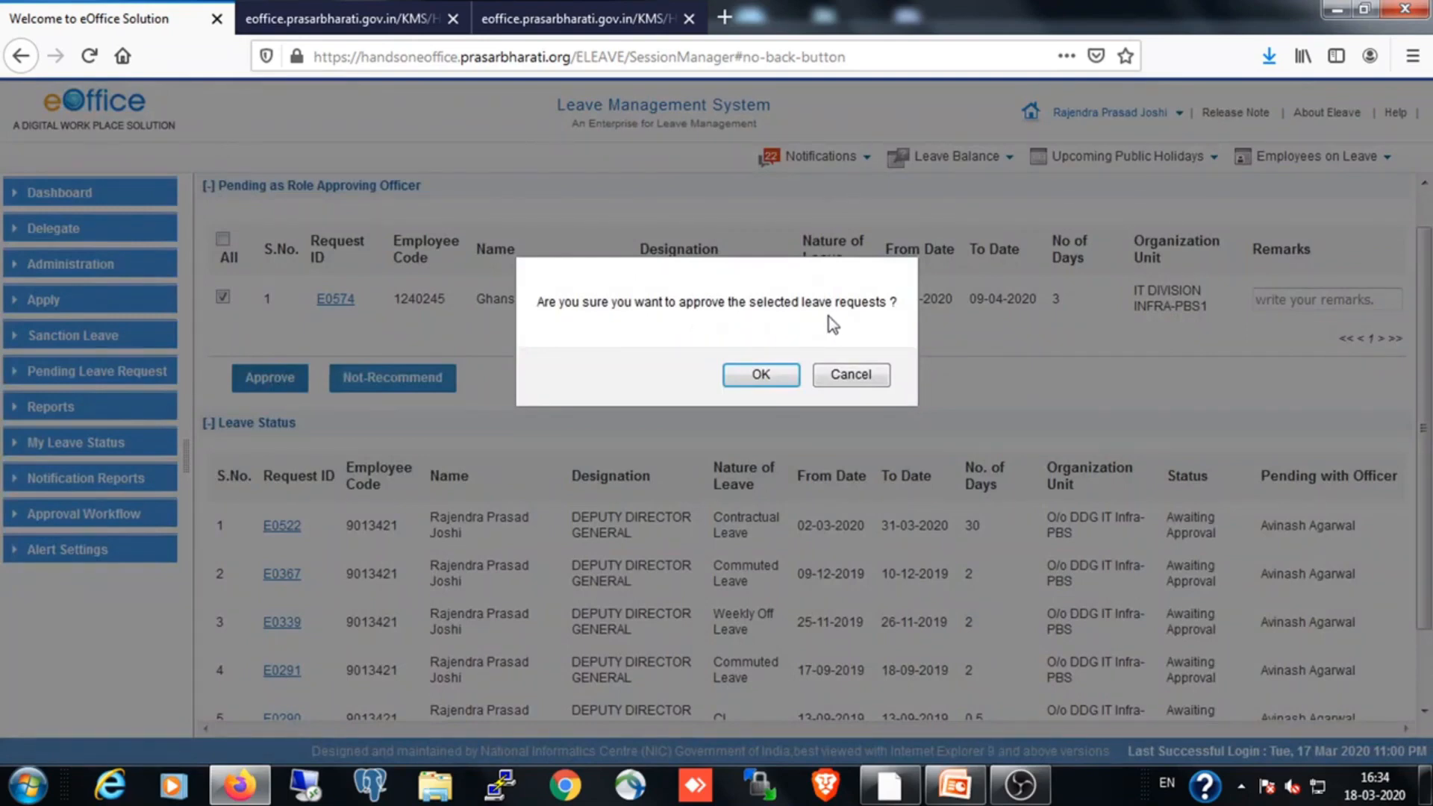
{"action": "left_click", "coordinate": [782, 382]}
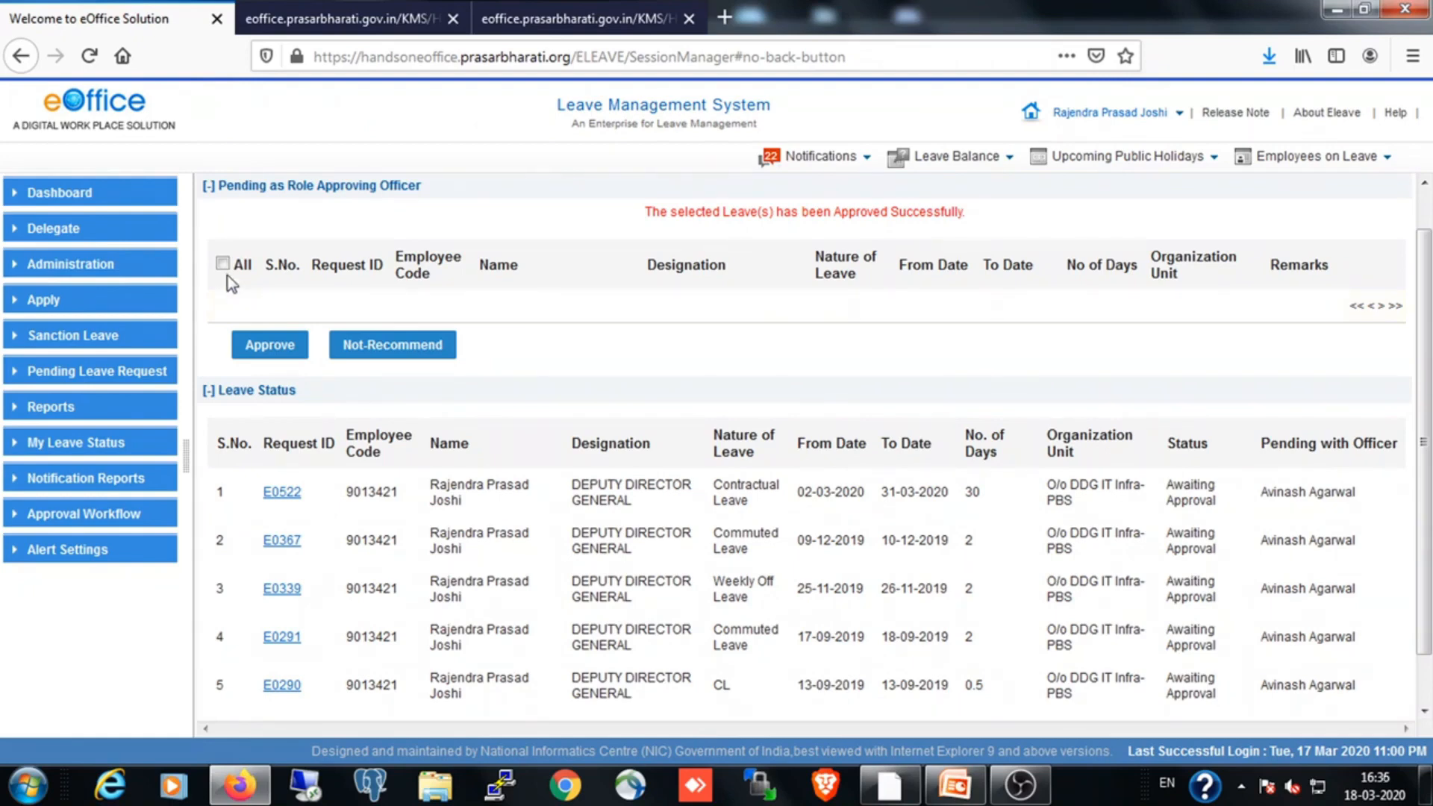
Sign out of the approving officer's account and enter the admin's login ID on the login page
{"action": "left_click", "coordinate": [1180, 113]}
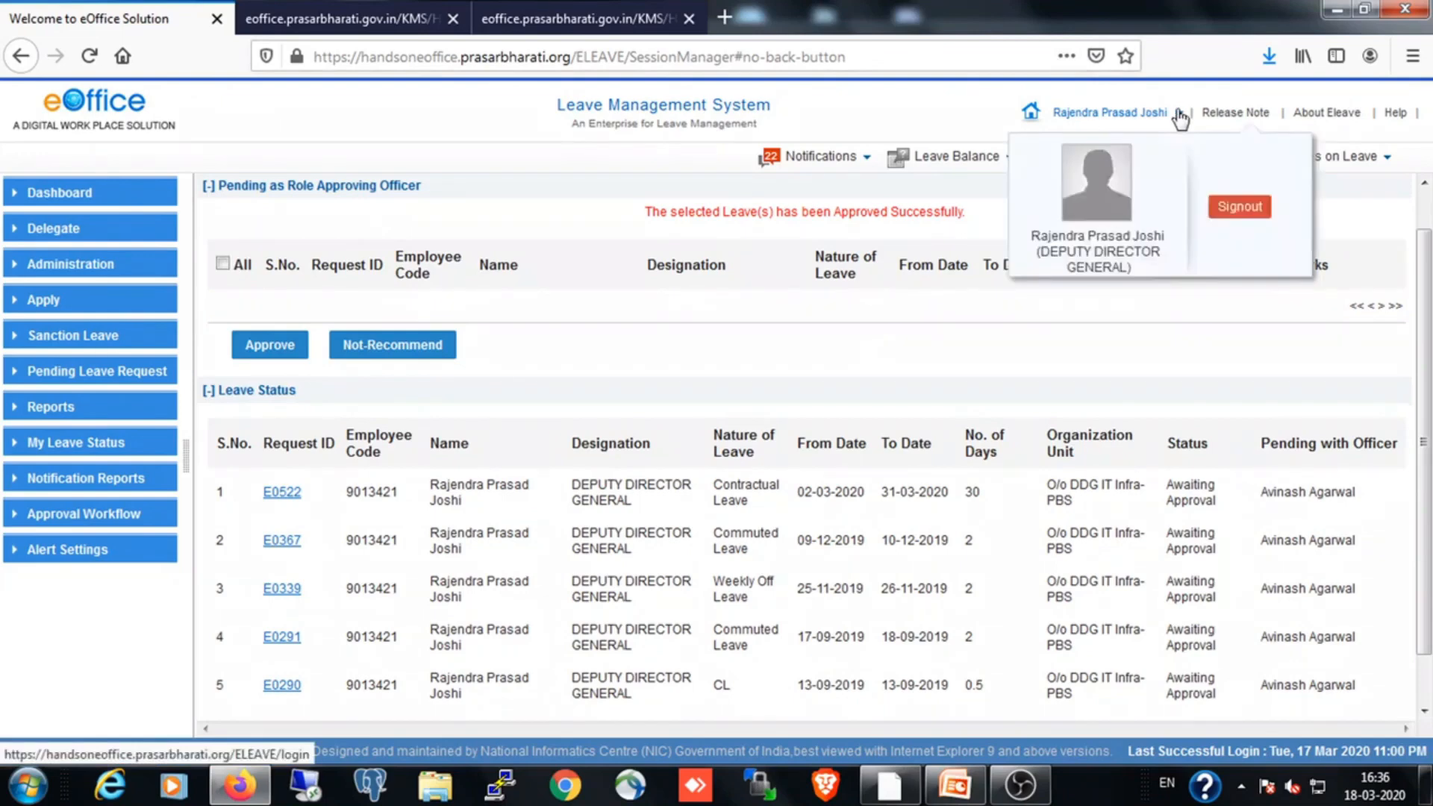
{"action": "left_click", "coordinate": [1237, 212]}
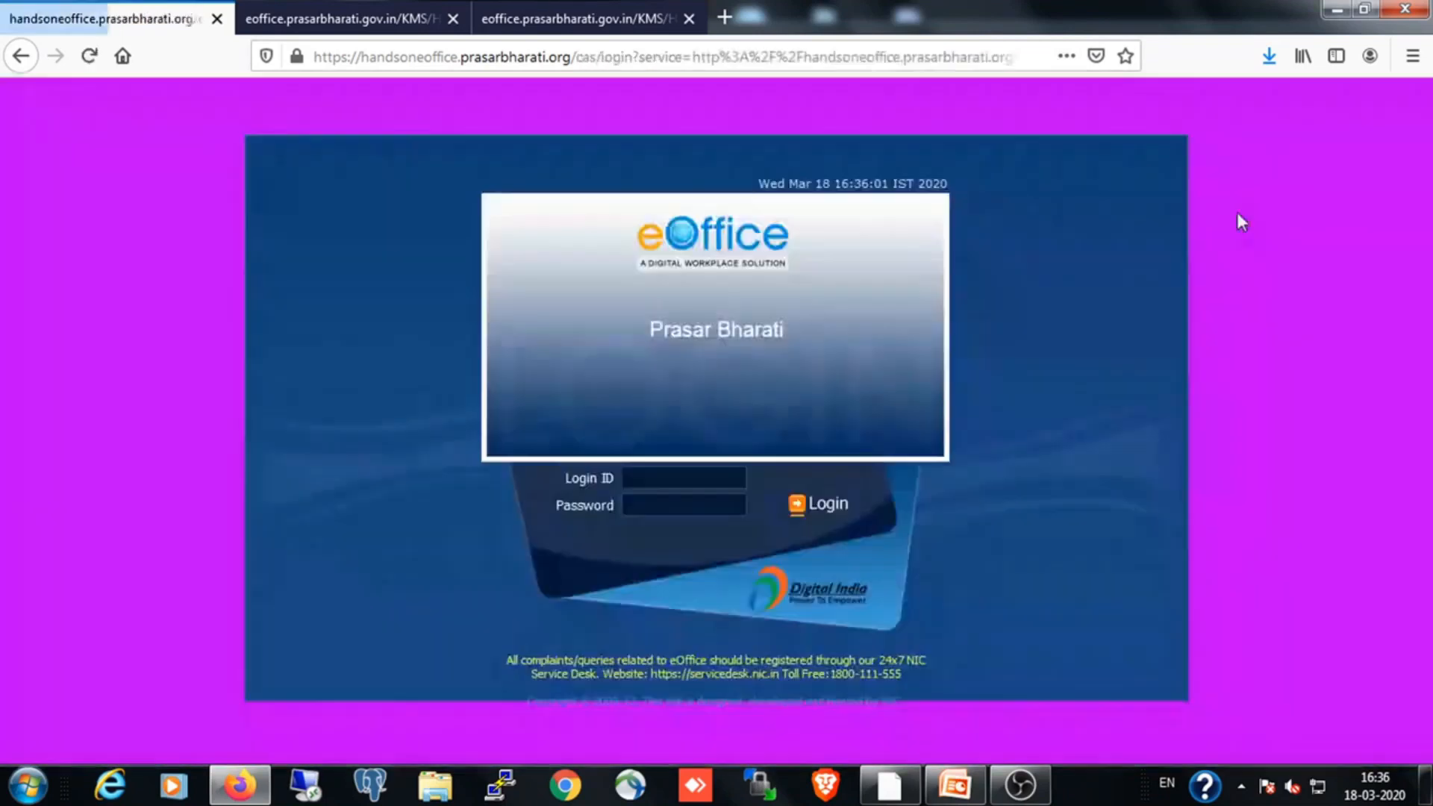
{"action": "left_click", "coordinate": [661, 486]}
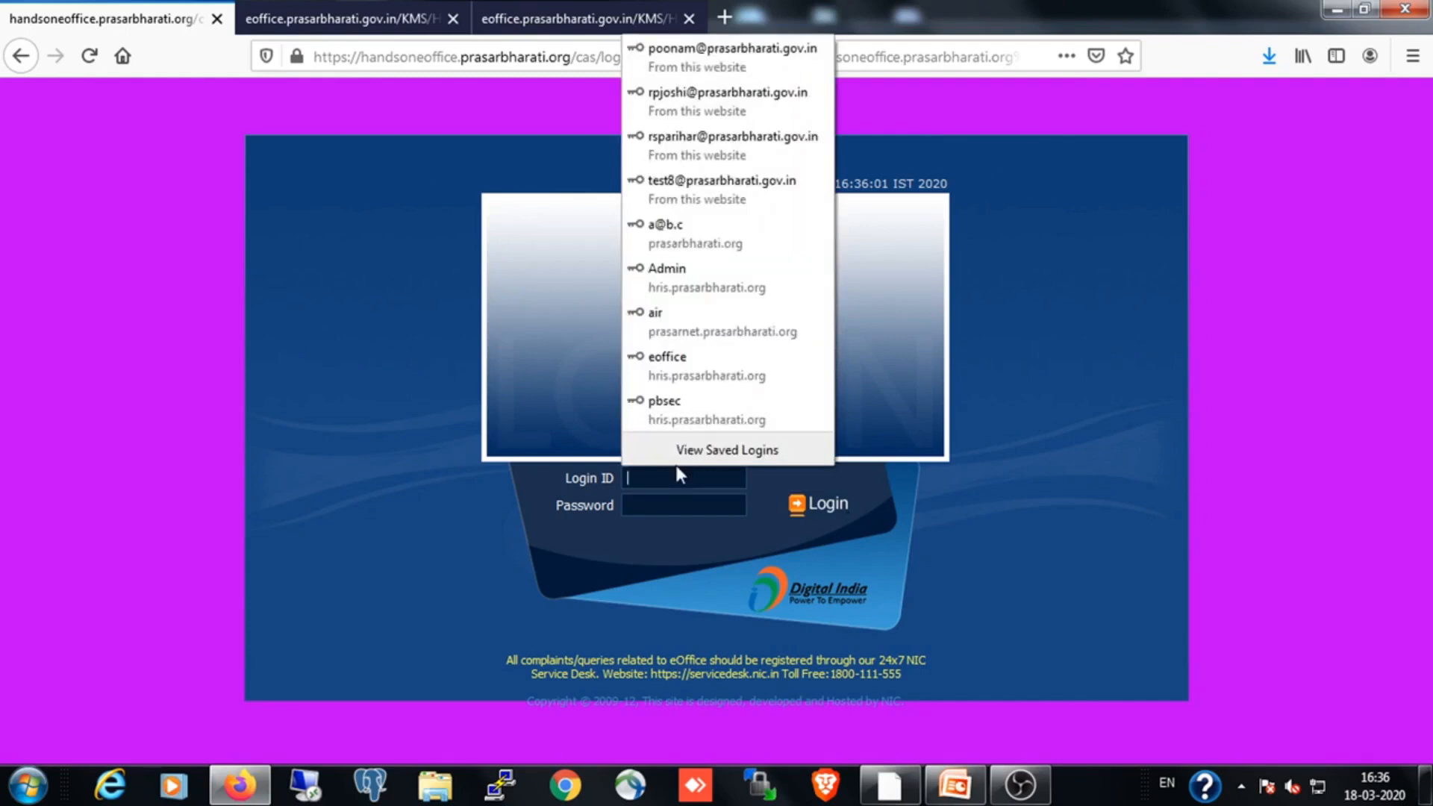
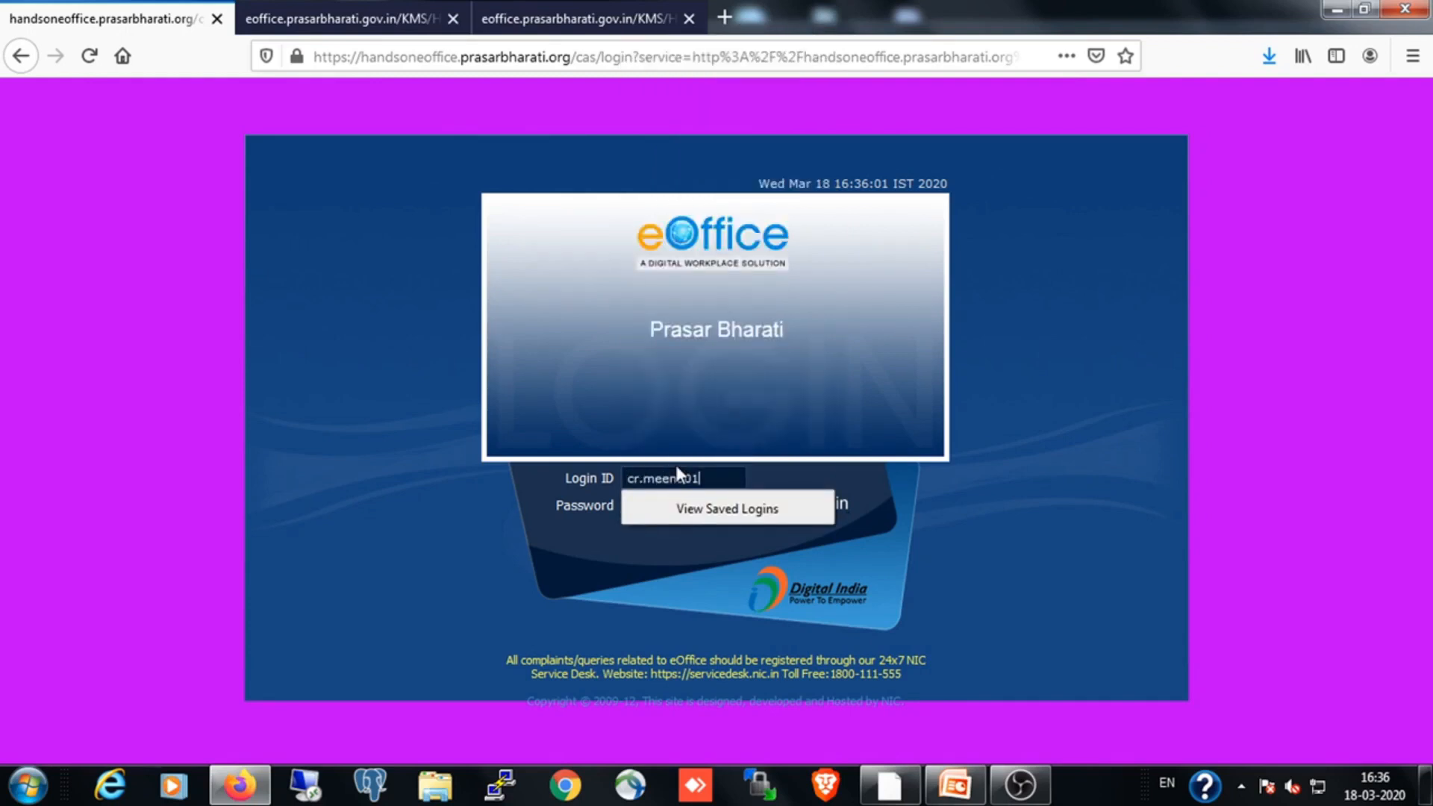
{"action": "left_click", "coordinate": [588, 539]}
Enter the account password, sign in as the admin without saving the login, and open the Leave Management System
{"action": "left_click", "coordinate": [656, 509]}
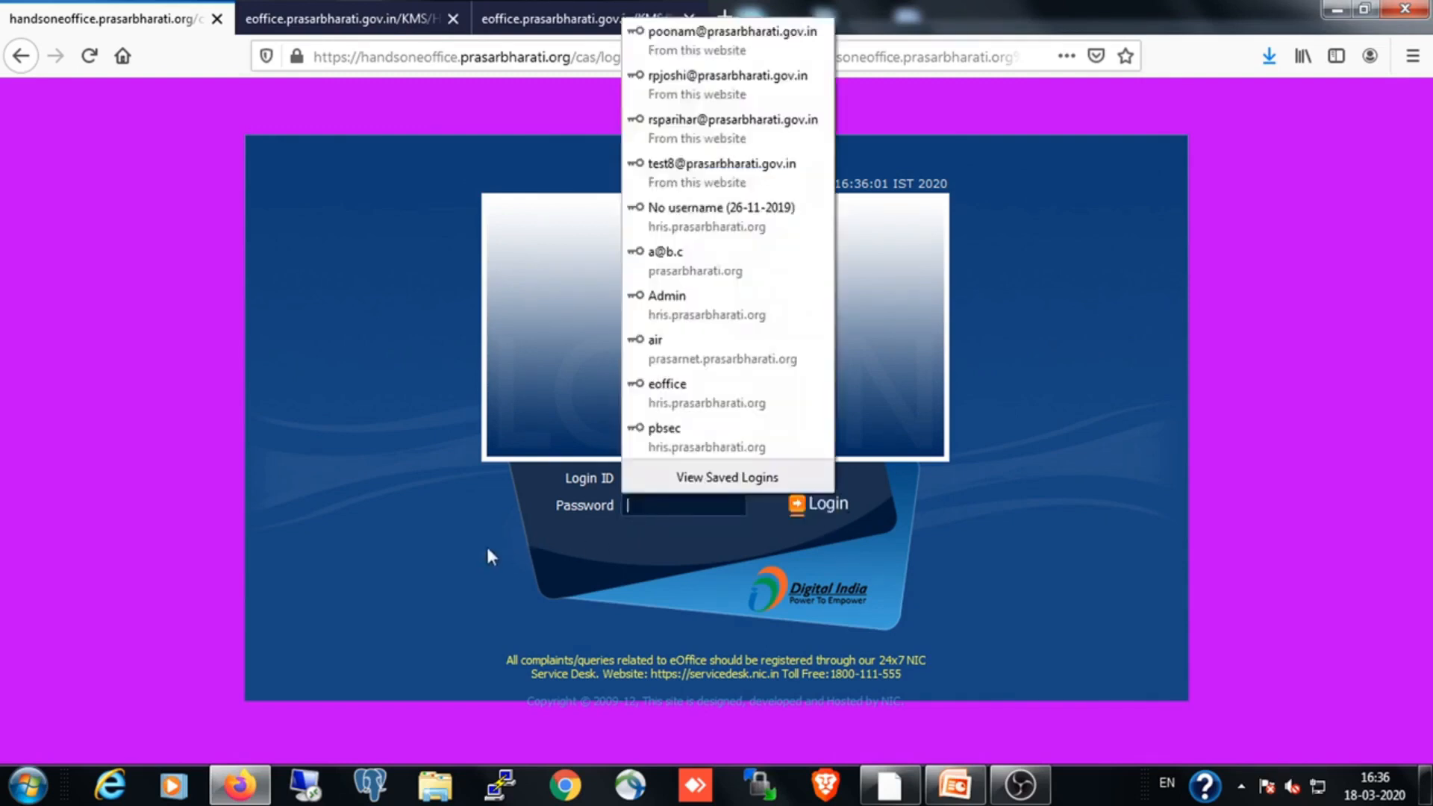
{"action": "type", "text": "******"}
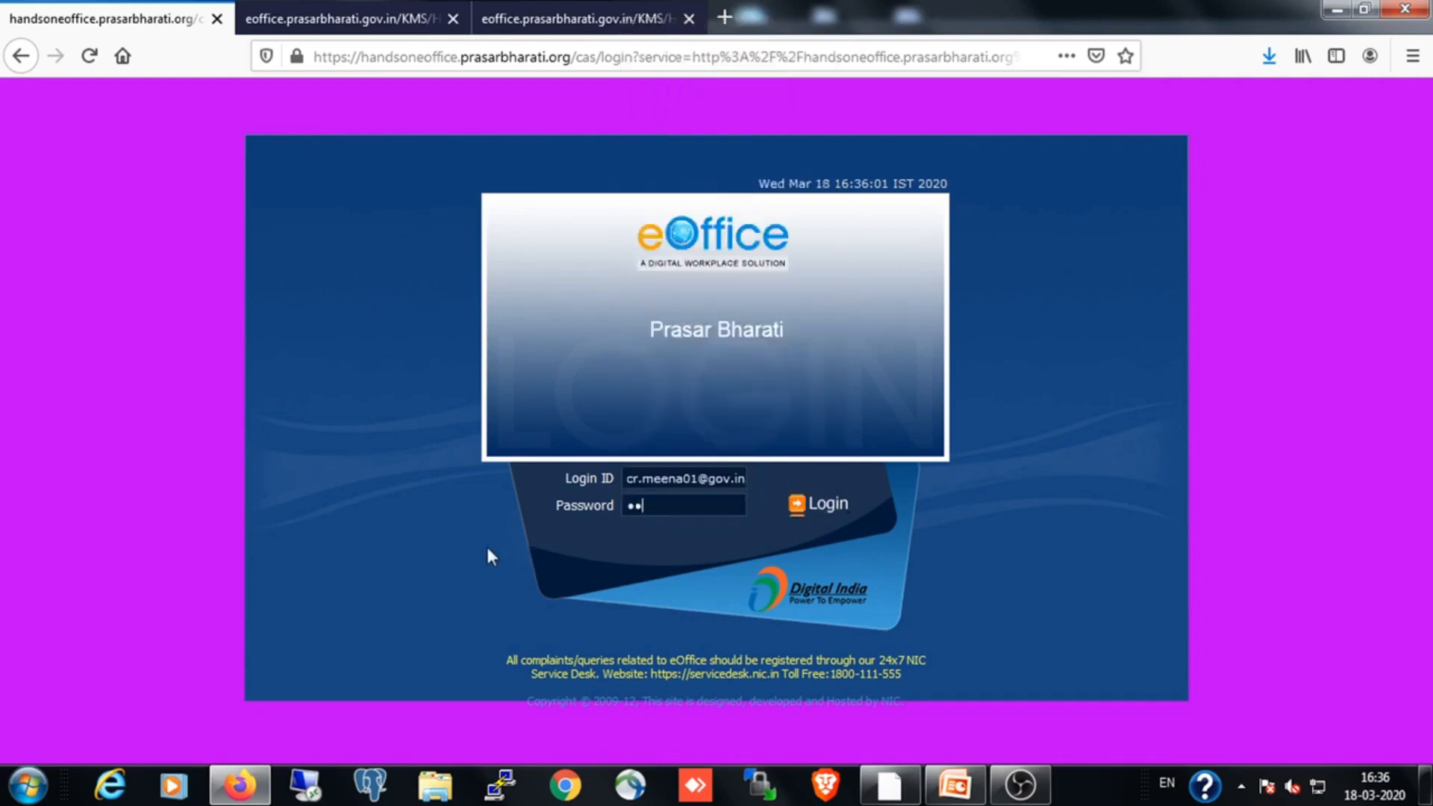
{"action": "type", "text": "*******"}
{"action": "left_click", "coordinate": [823, 502]}
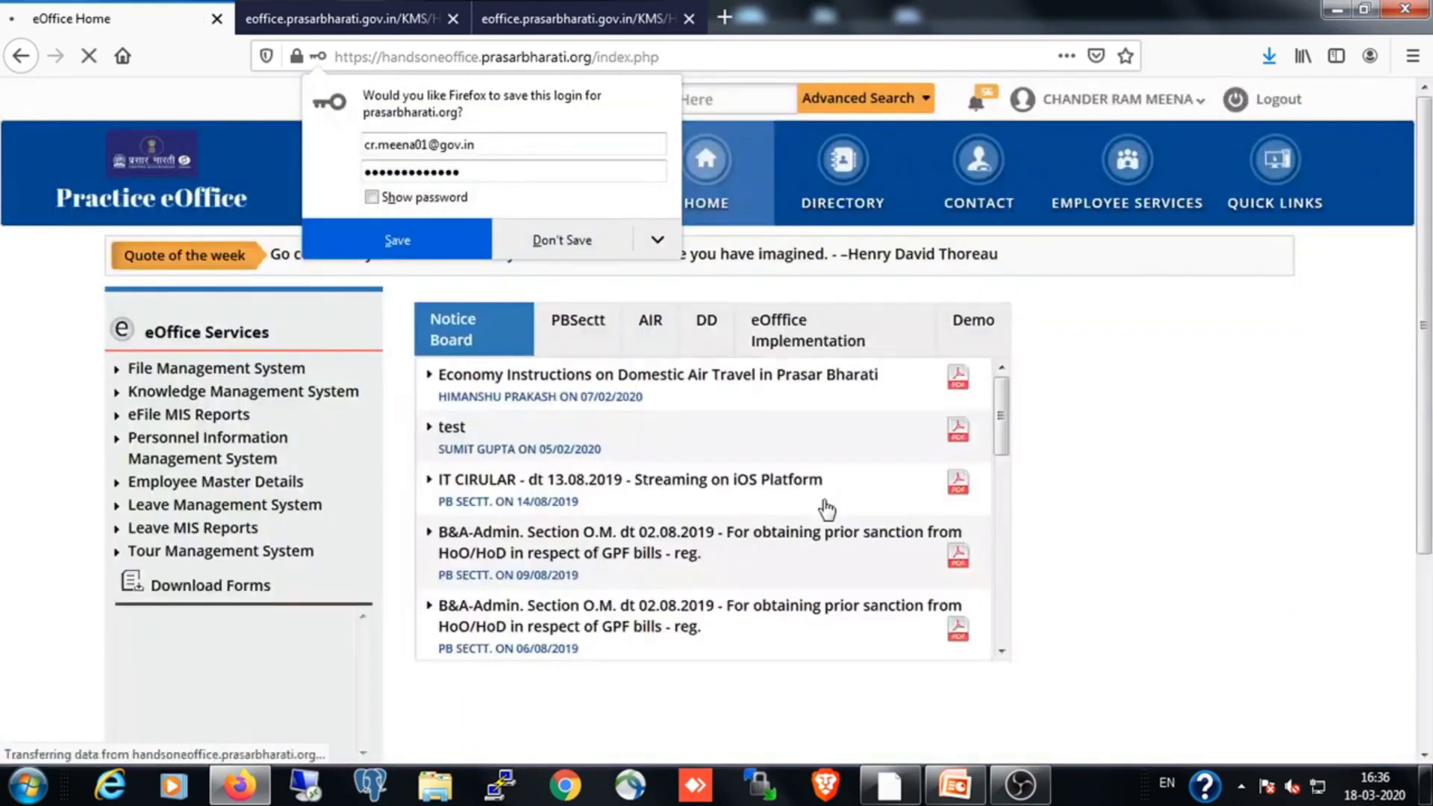
{"action": "left_click", "coordinate": [591, 241]}
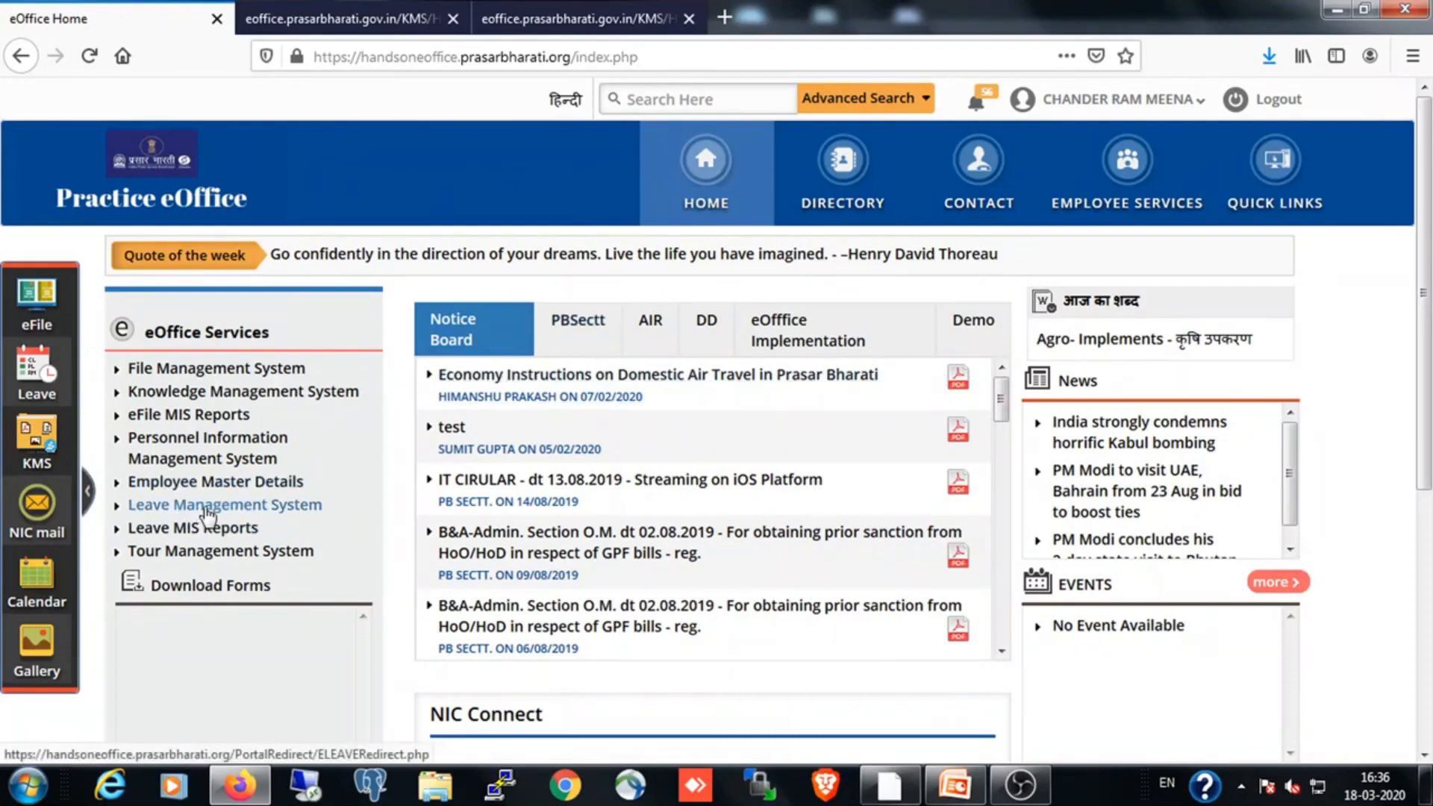
{"action": "left_click", "coordinate": [208, 510]}
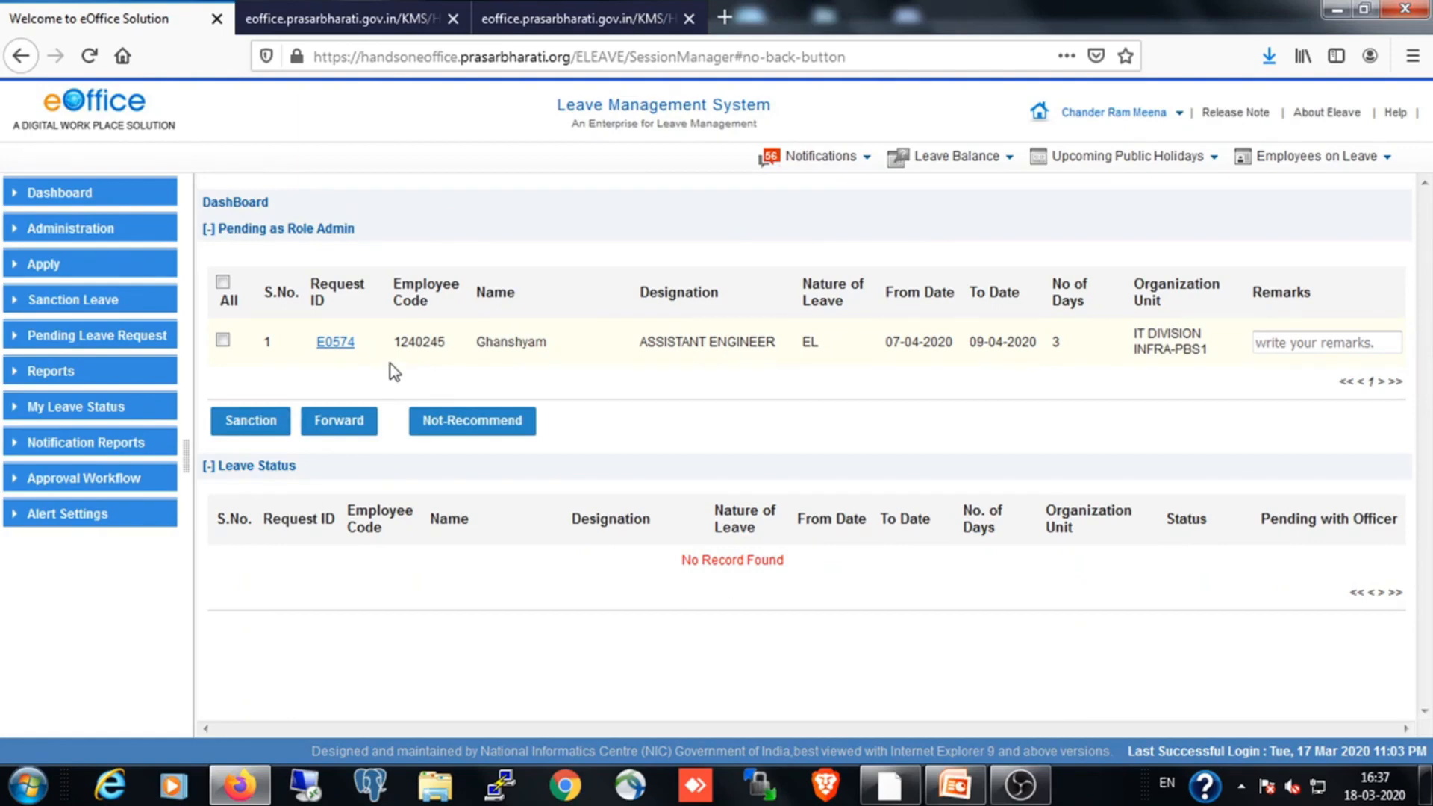
Forward the EL request for 07-04-2020 to 09-04-2020 pending with the admin
{"action": "left_click", "coordinate": [223, 342]}
{"action": "left_click", "coordinate": [354, 427]}
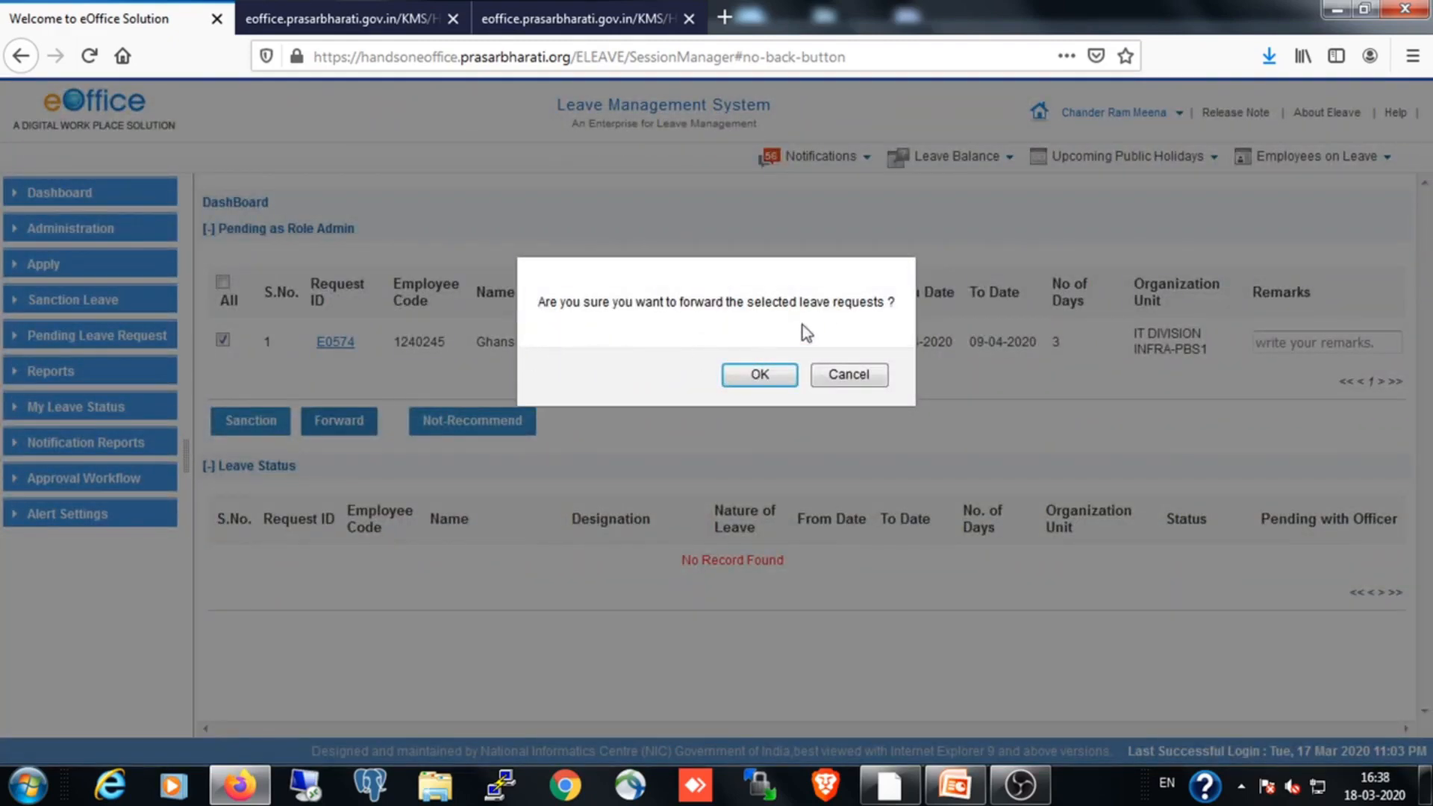
{"action": "left_click", "coordinate": [772, 373]}
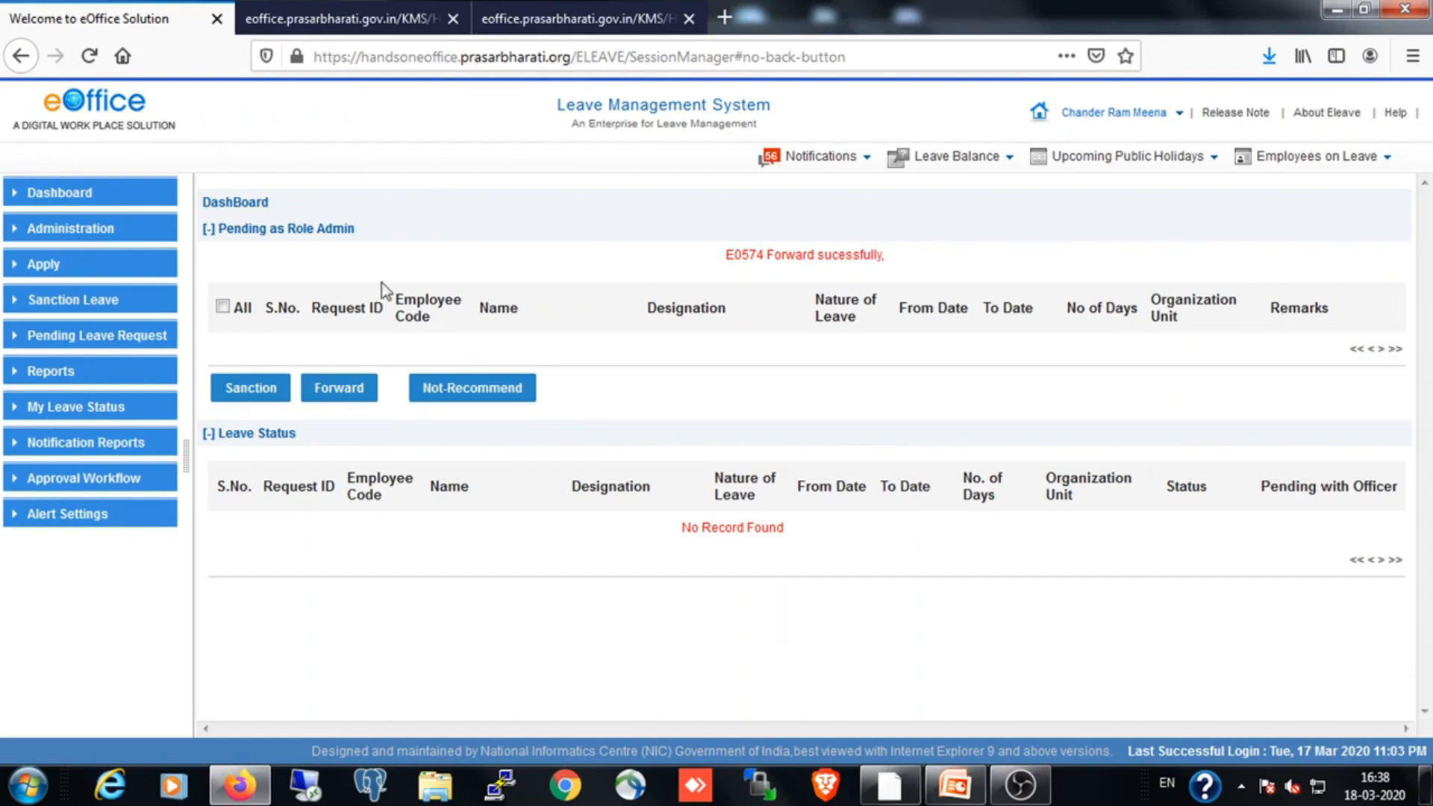
Sign out of the admin's account and enter the admin assistant's login ID on the login page
{"action": "left_click", "coordinate": [1182, 117]}
{"action": "left_click", "coordinate": [1233, 213]}
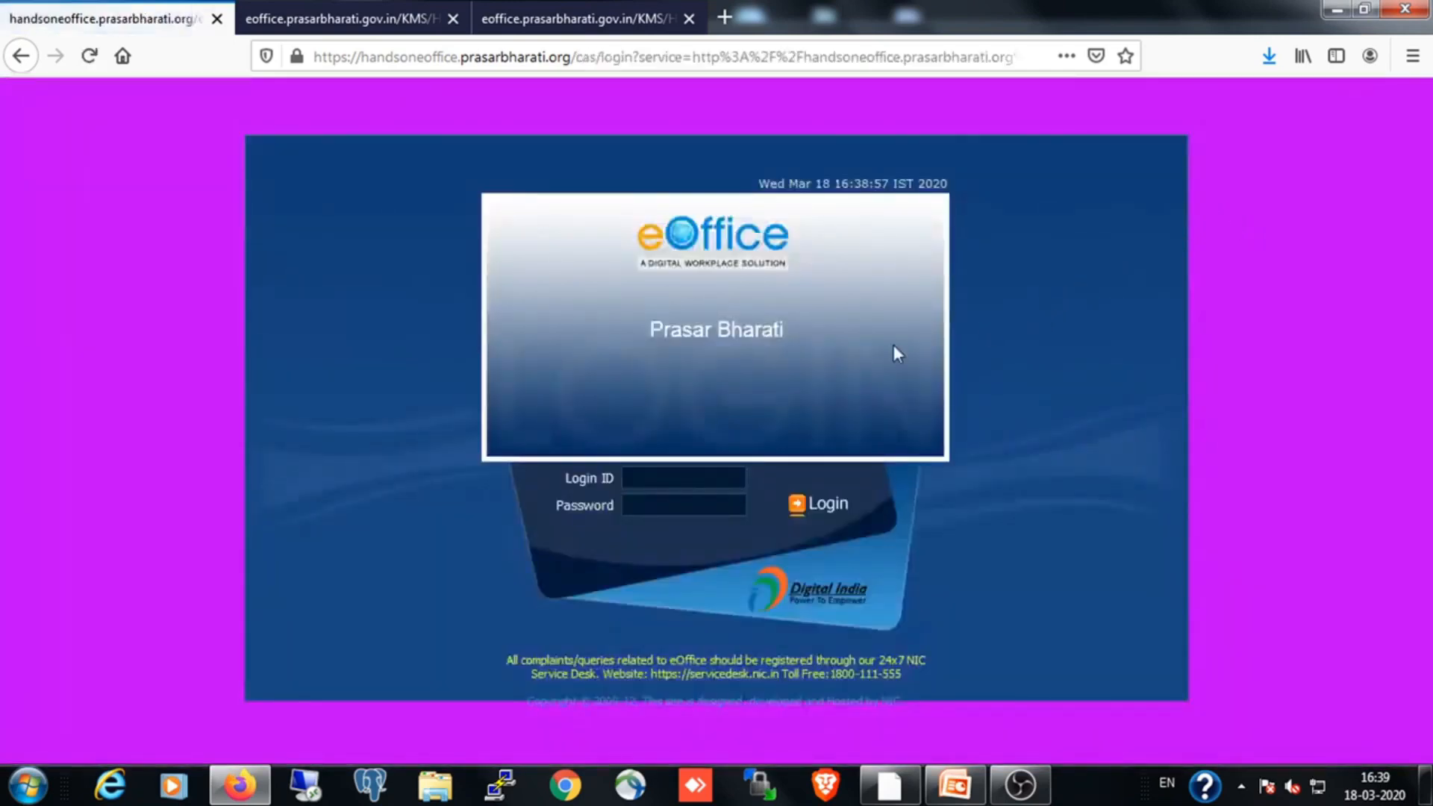
{"action": "left_click", "coordinate": [631, 477]}
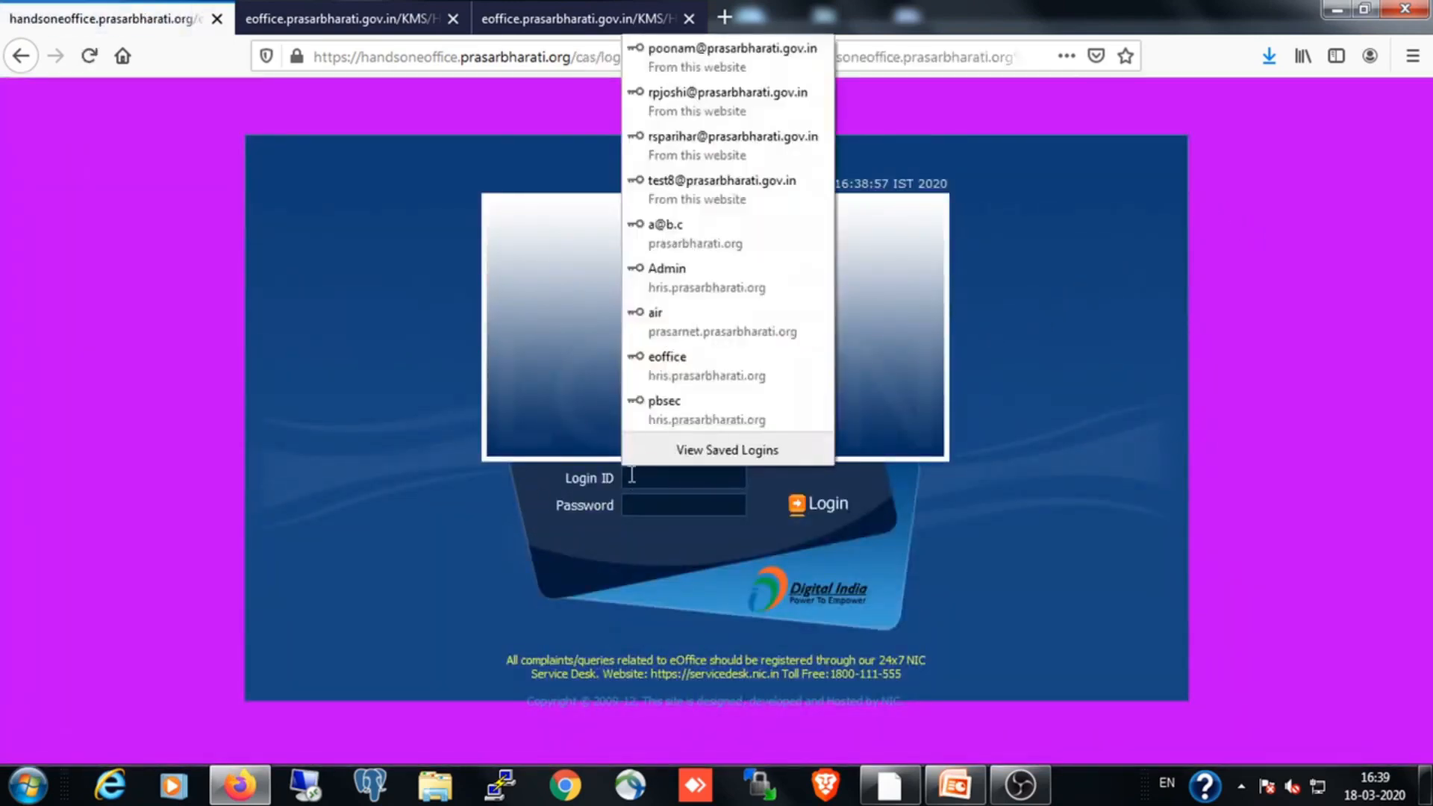
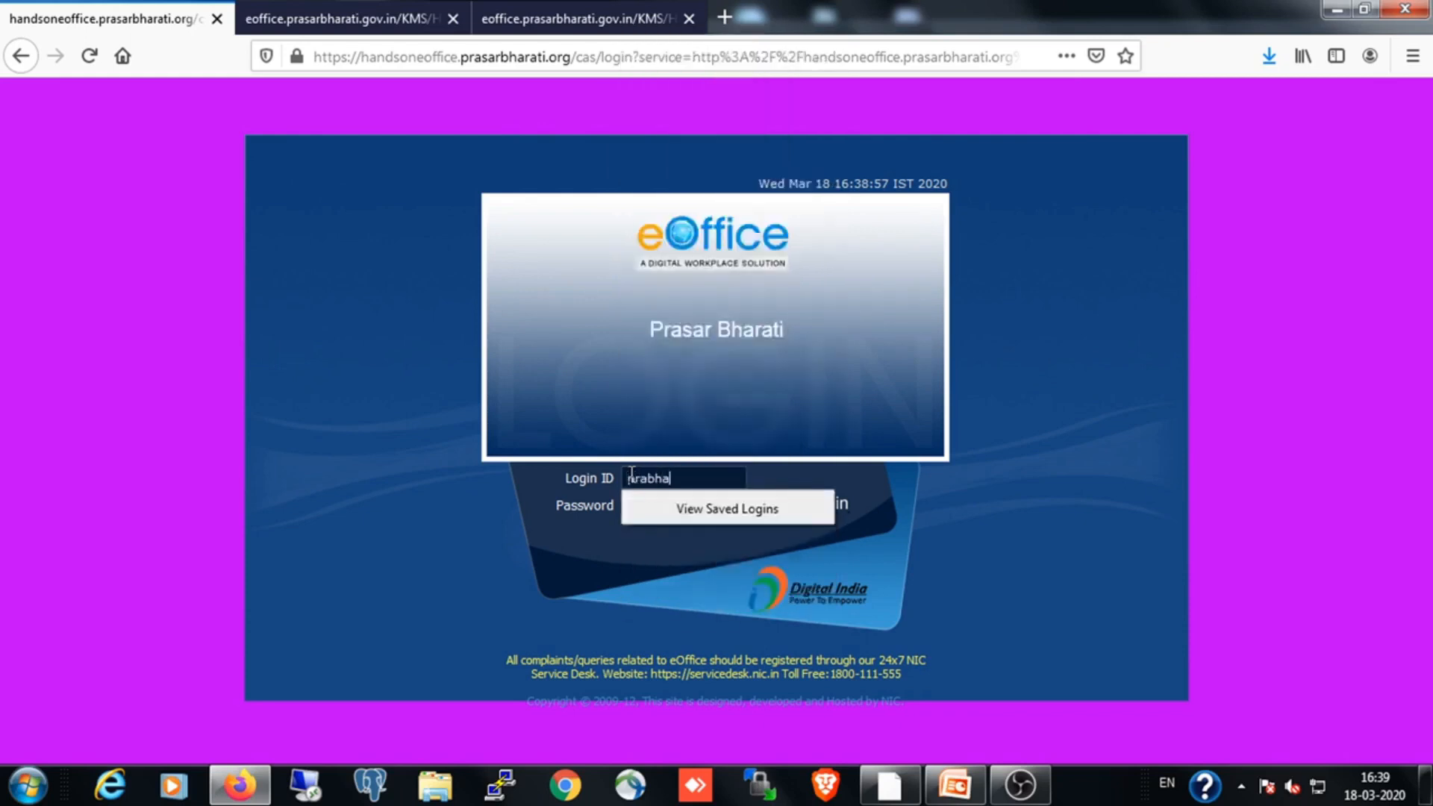
{"action": "left_click", "coordinate": [593, 540]}
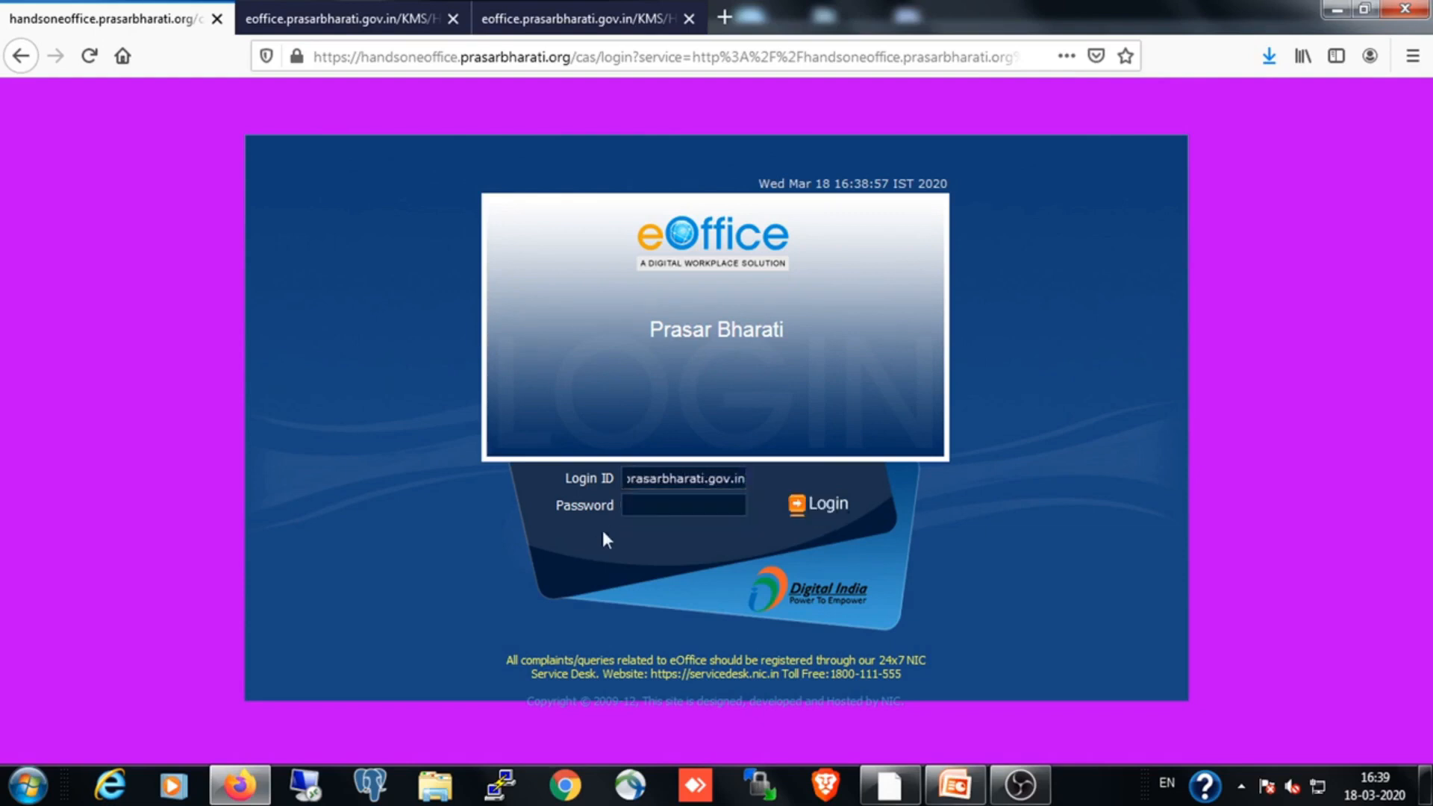
Enter the account password, sign in as the admin assistant without saving the login, and open the Leave Management System
{"action": "left_click", "coordinate": [633, 505]}
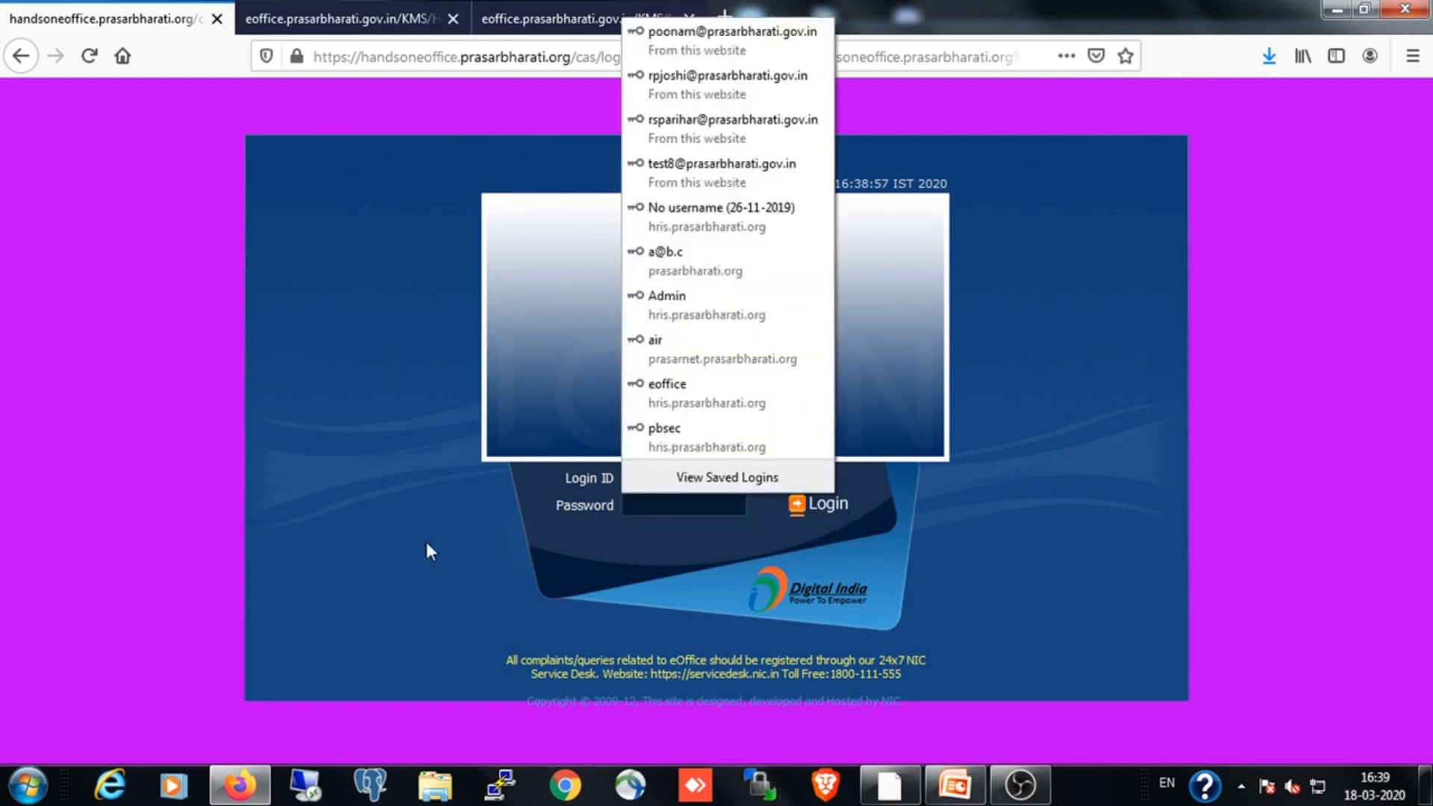
{"action": "type", "text": "******"}
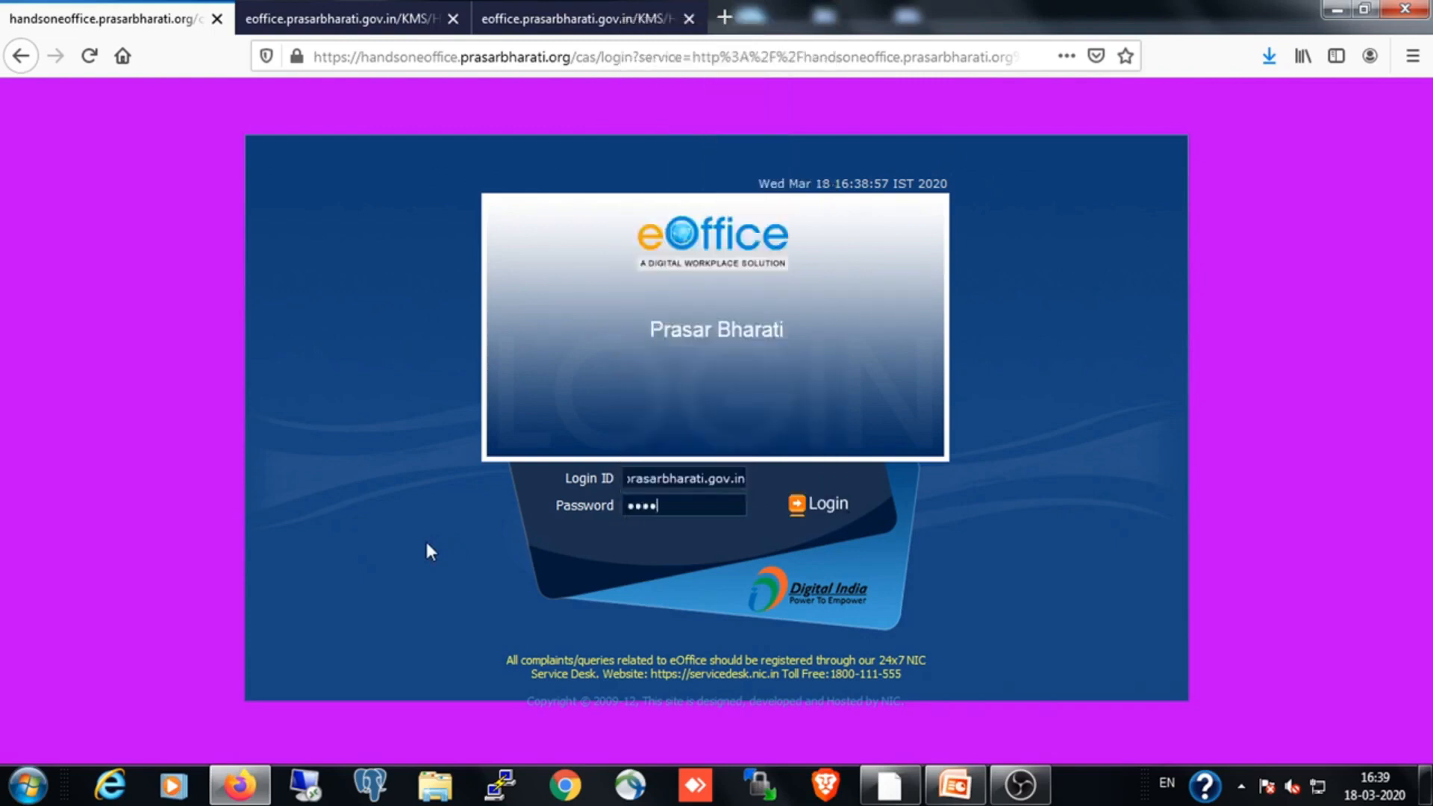
{"action": "type", "text": "*******"}
{"action": "left_click", "coordinate": [828, 505]}
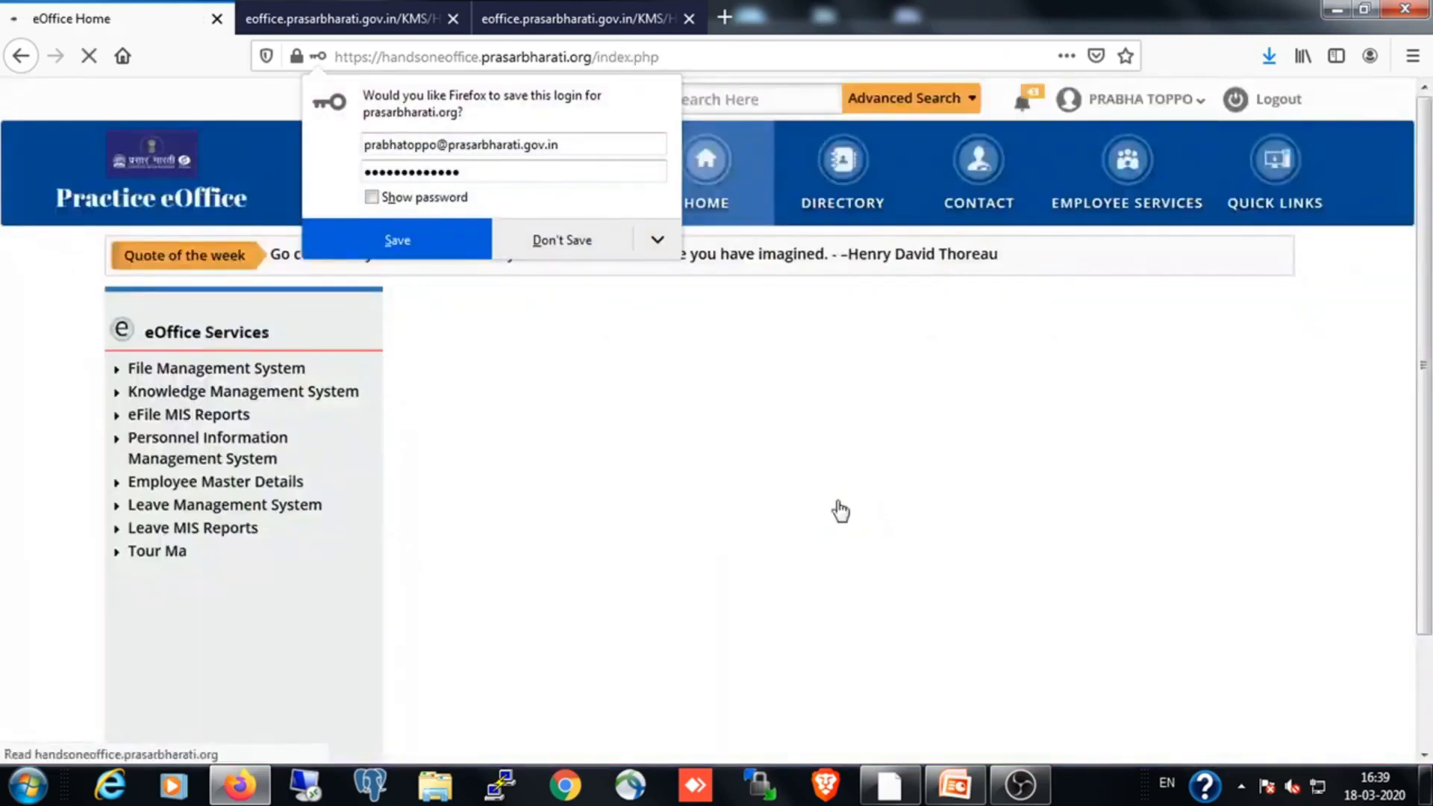
{"action": "left_click", "coordinate": [554, 246]}
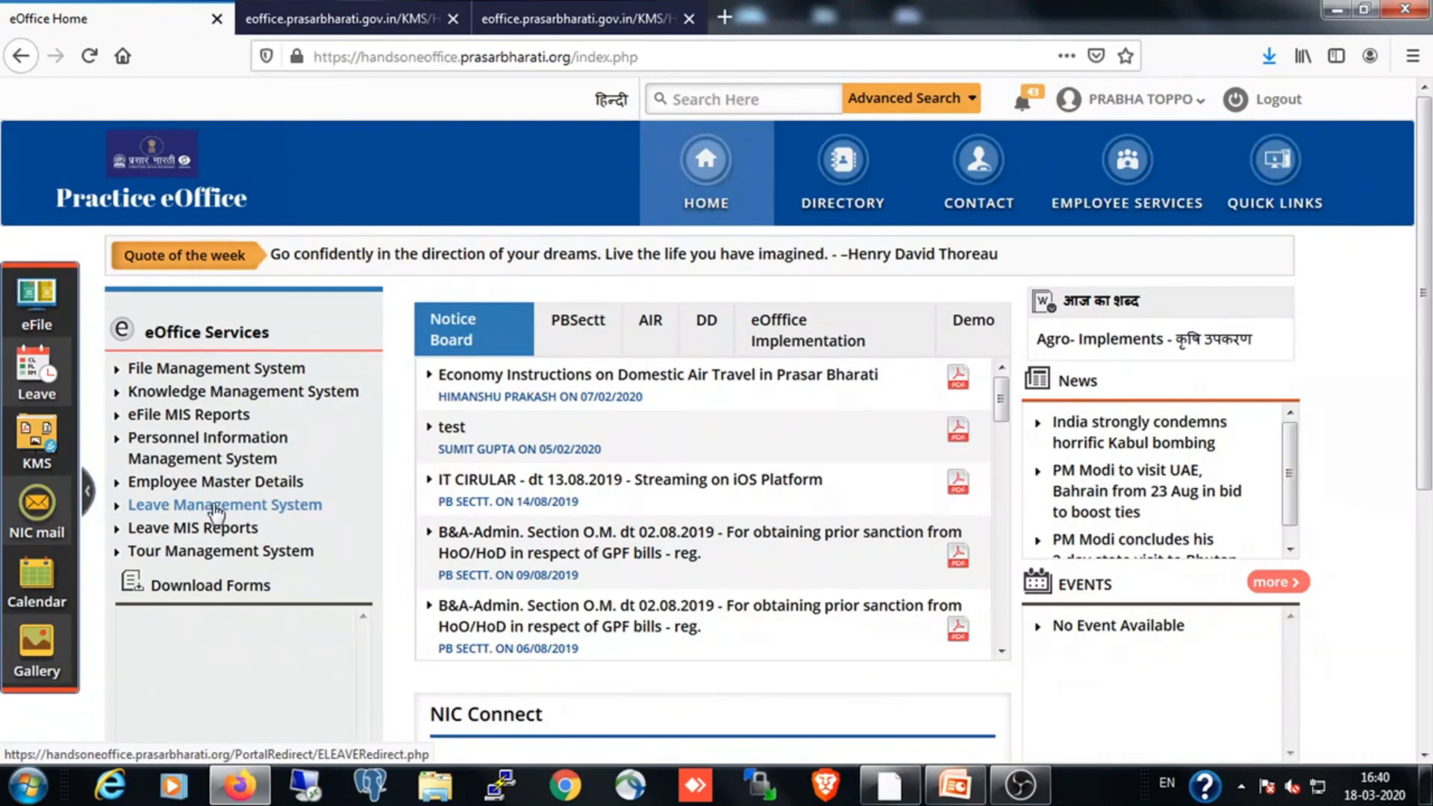
{"action": "left_click", "coordinate": [221, 507]}
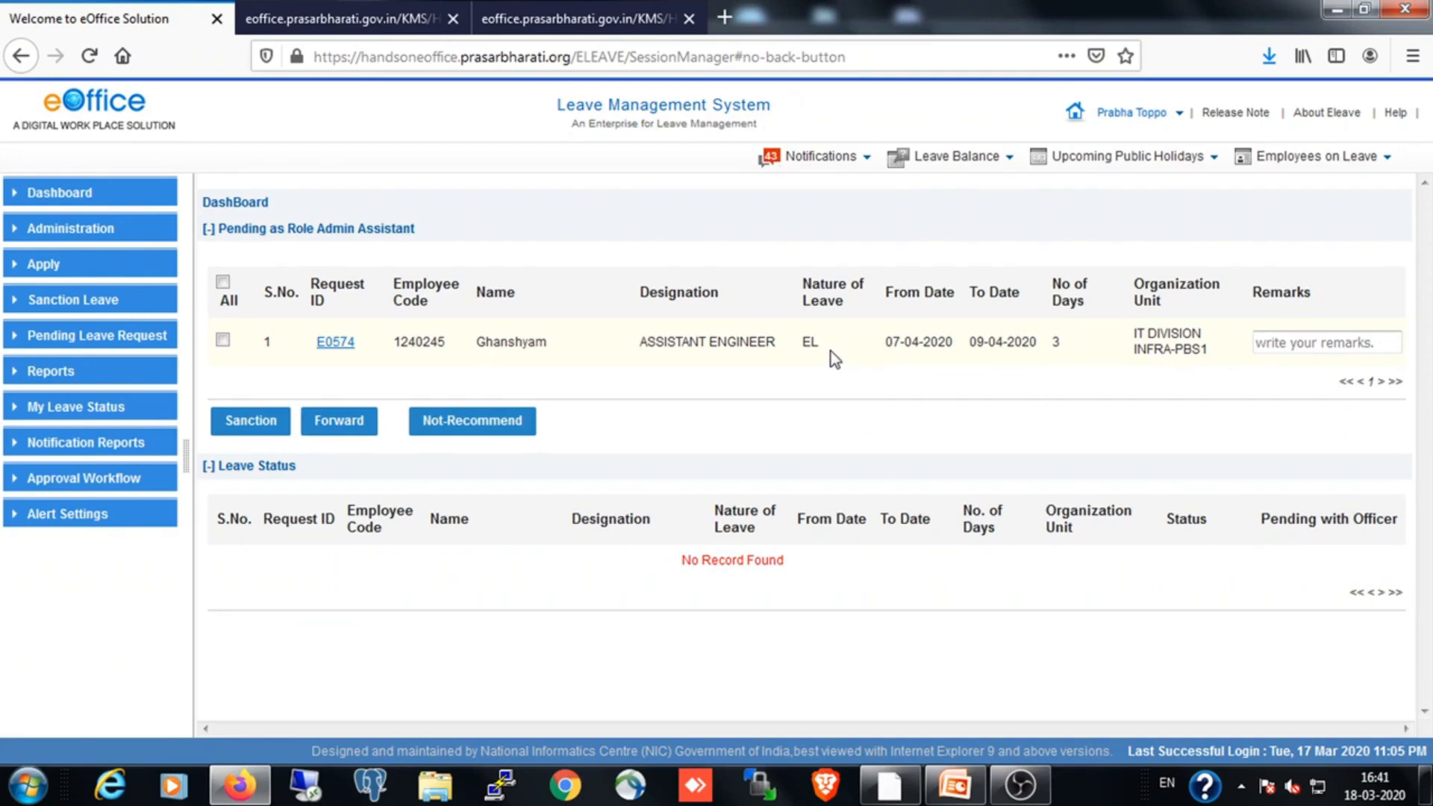
Open the EL request for 07-04-2020 to 09-04-2020 pending with the admin assistant
{"action": "left_click", "coordinate": [336, 345]}
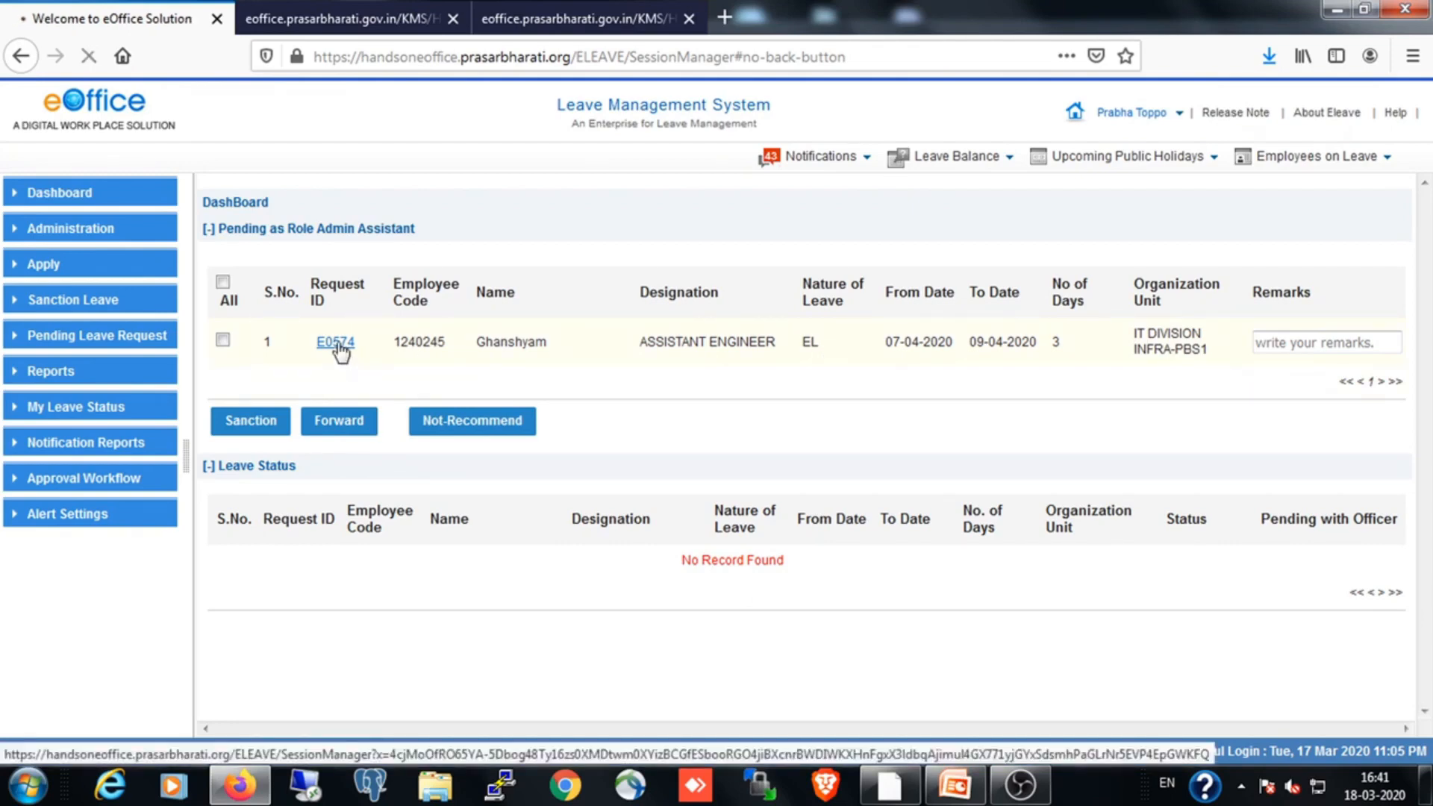
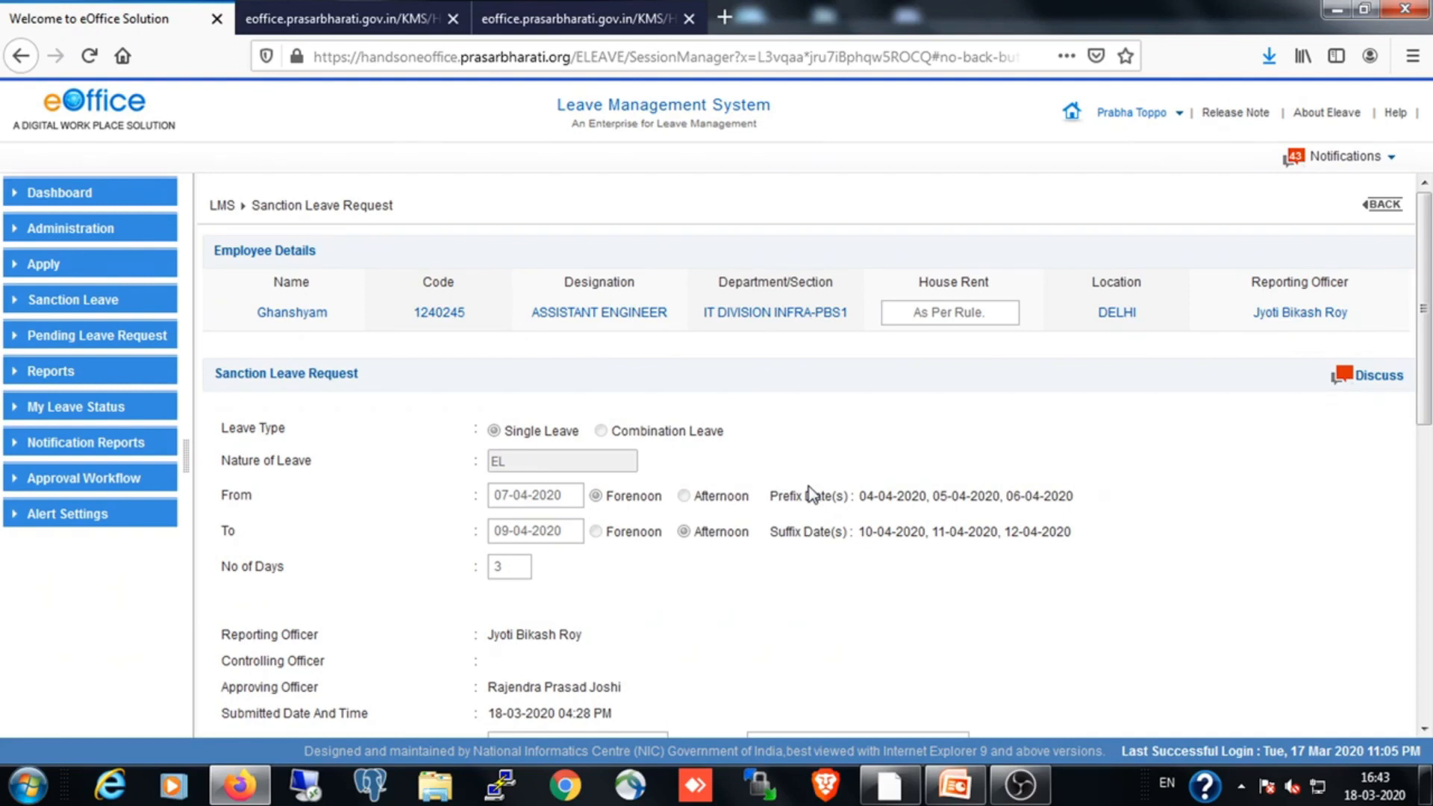
Review the EL request for 07-04-2020 to 09-04-2020 and sanction it without a memo
{"action": "scroll", "coordinate": [809, 490], "scroll_direction": "down", "scroll_amount": 1}
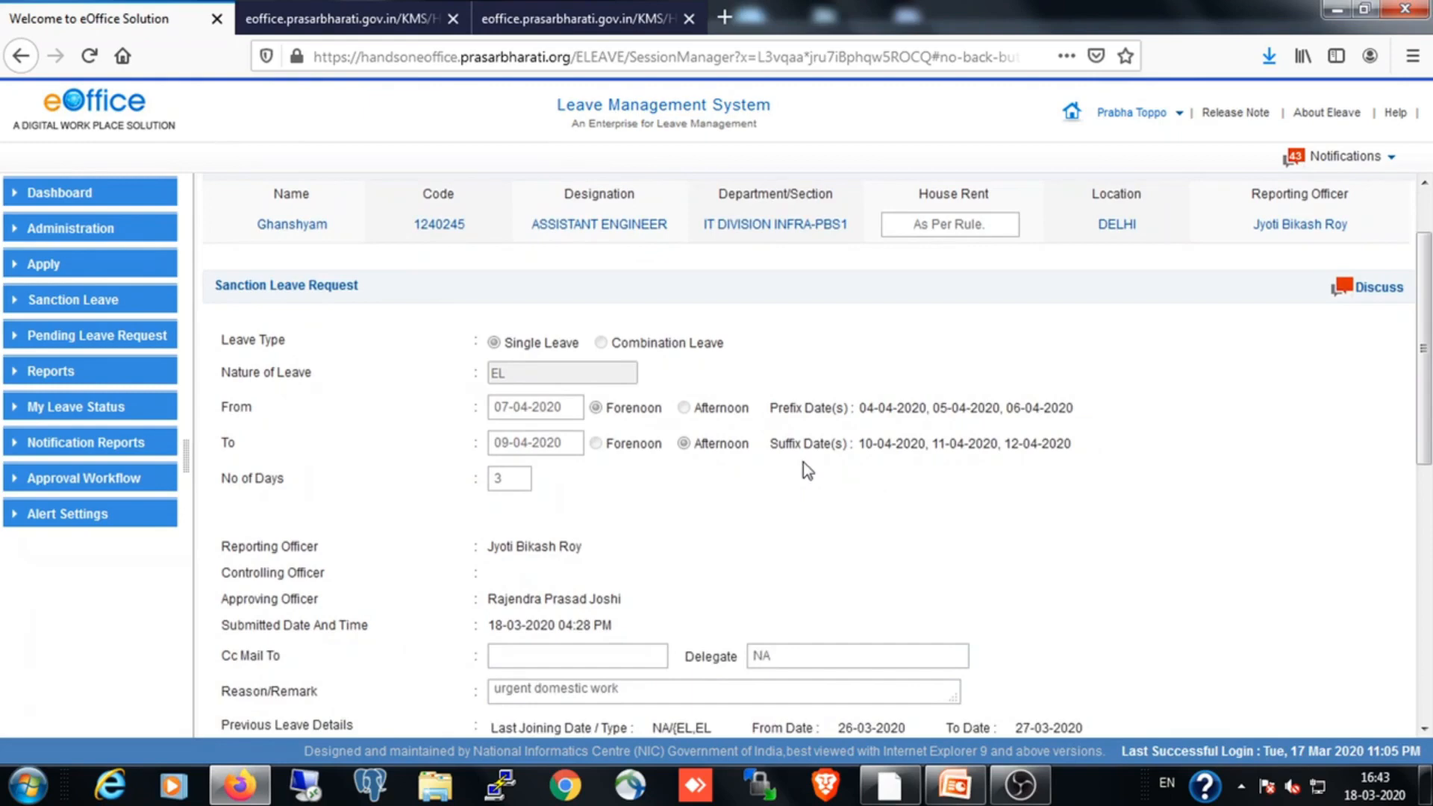
{"action": "scroll", "coordinate": [804, 463], "scroll_direction": "down", "scroll_amount": 3}
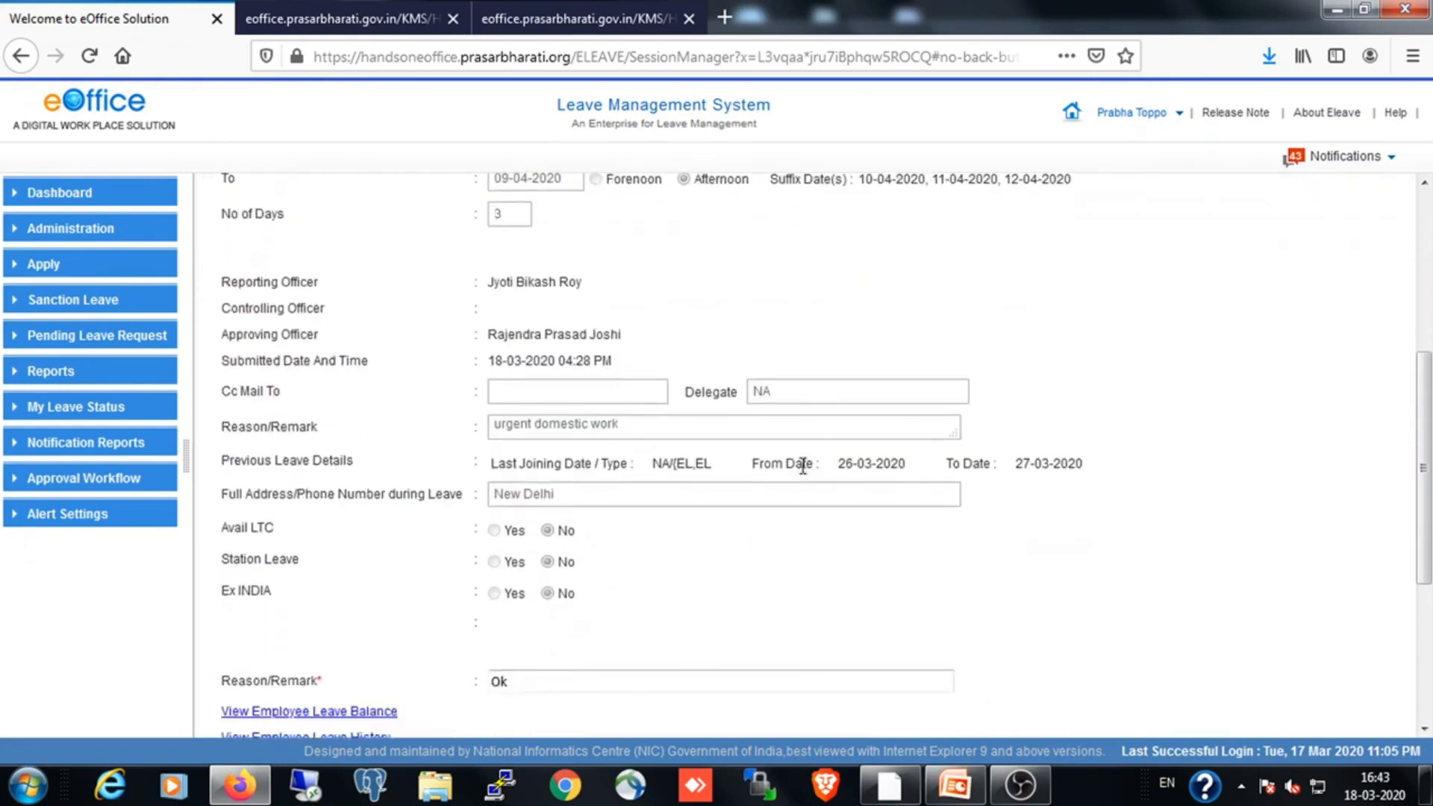
{"action": "scroll", "coordinate": [801, 466], "scroll_direction": "down", "scroll_amount": 3}
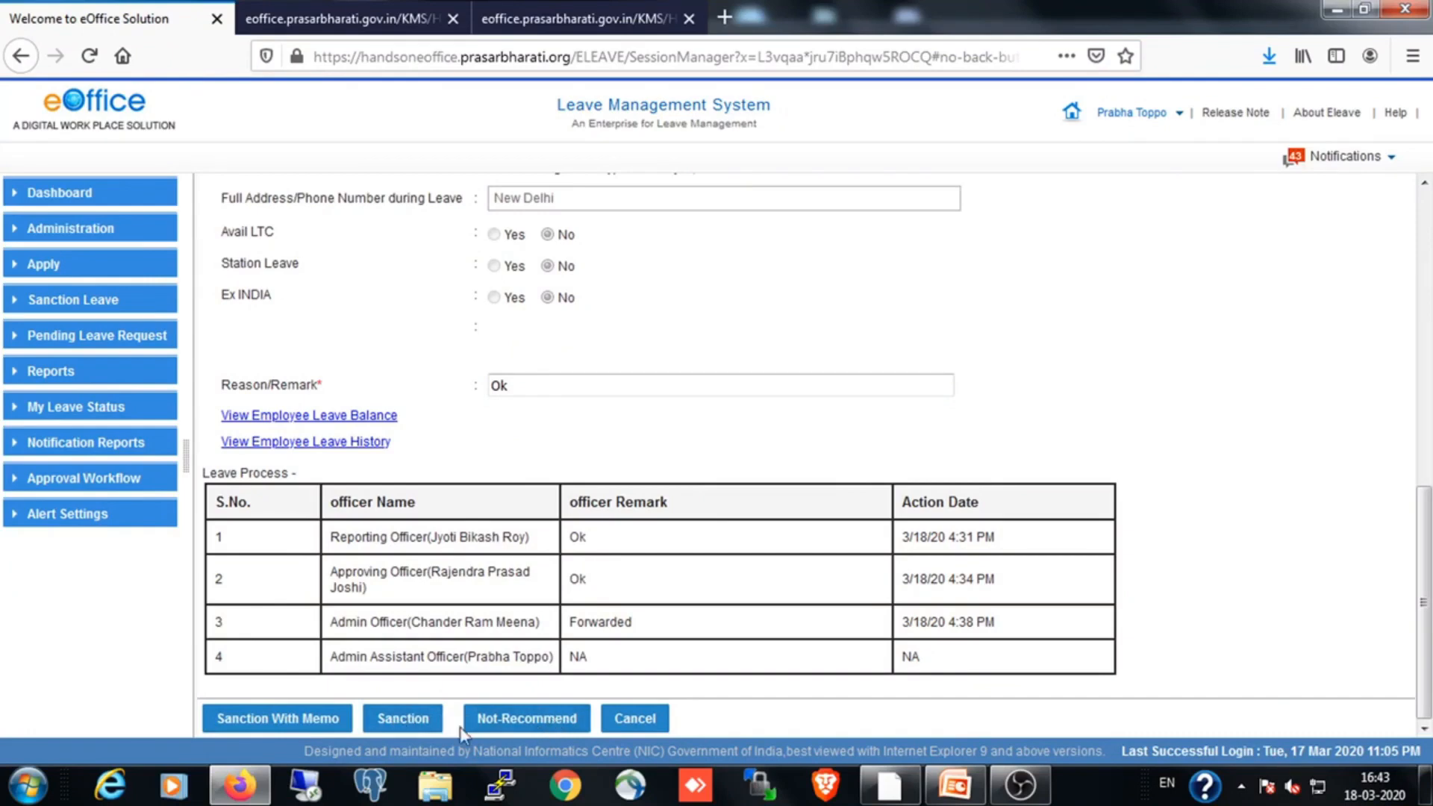
{"action": "left_click", "coordinate": [403, 719]}
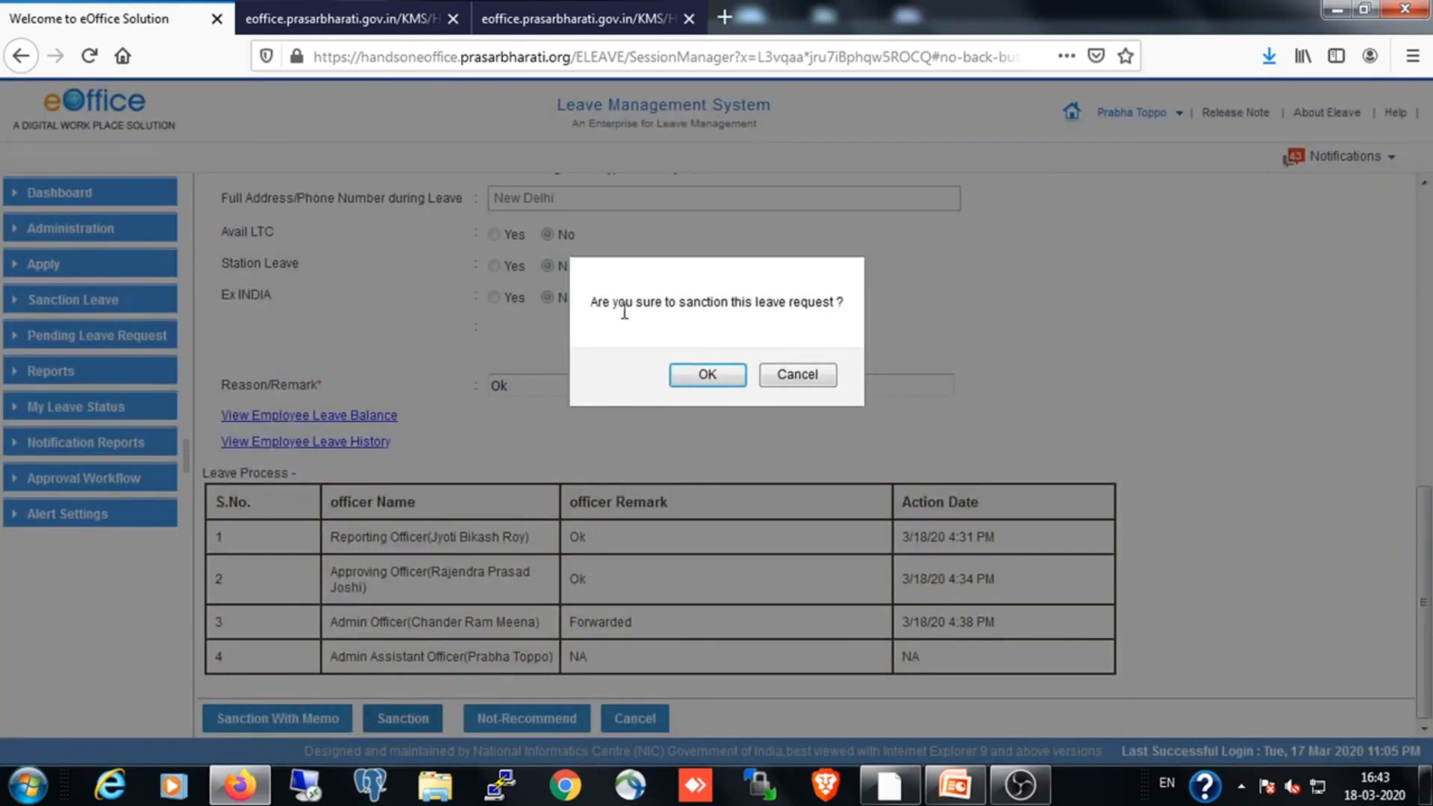
{"action": "left_click", "coordinate": [708, 375]}
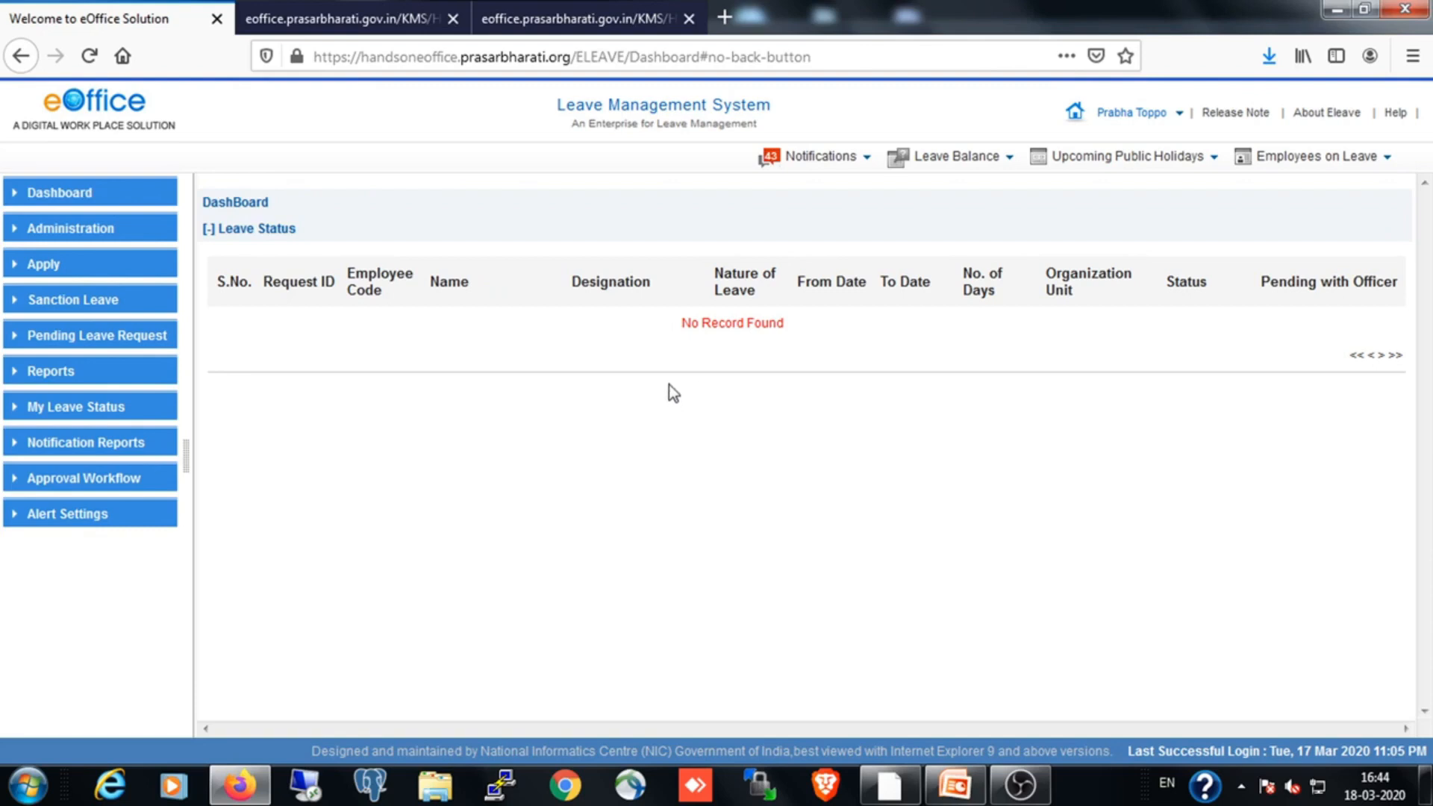
Sign out of the admin assistant's account and enter the leave applicant's login ID on the login page
{"action": "left_click", "coordinate": [1182, 119]}
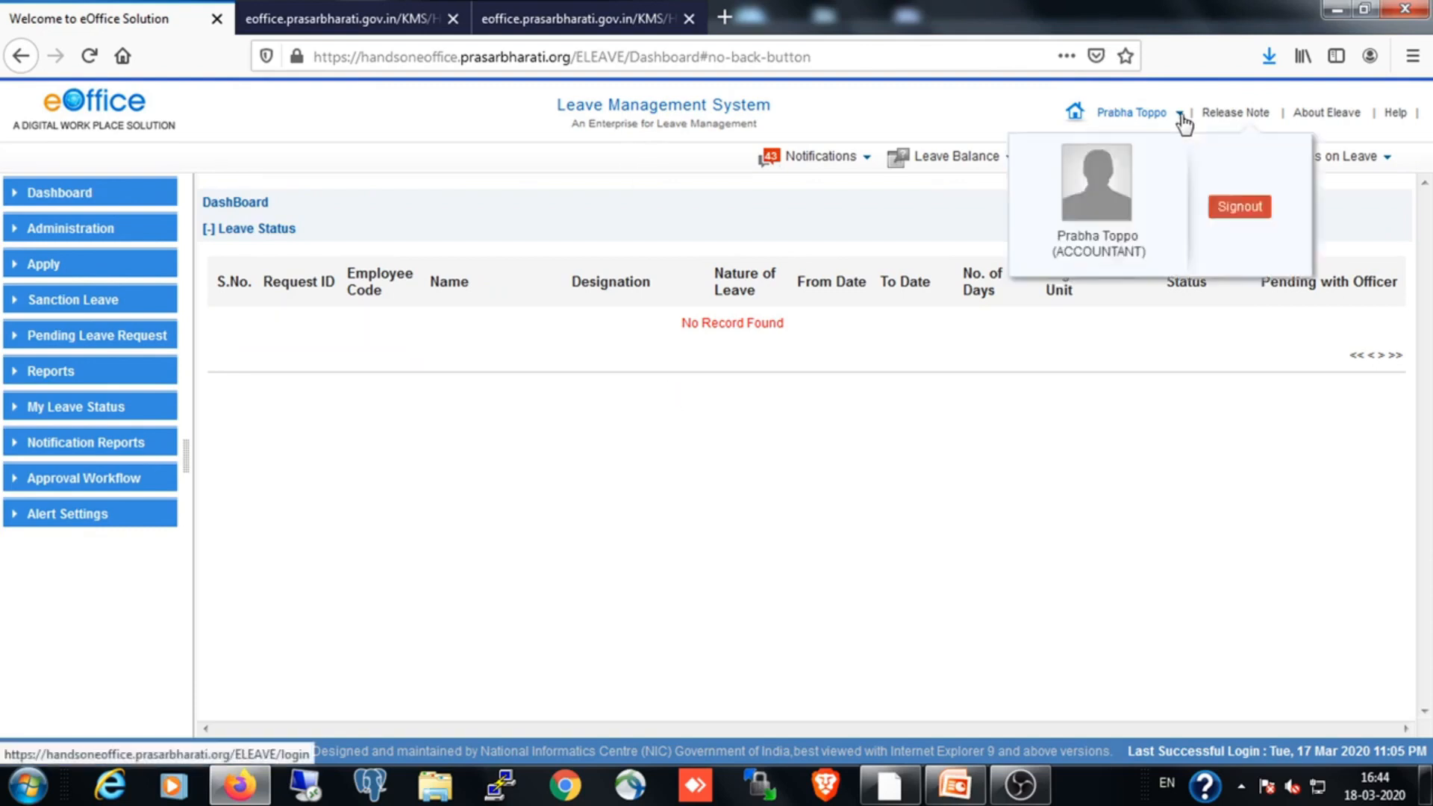
{"action": "left_click", "coordinate": [1236, 209]}
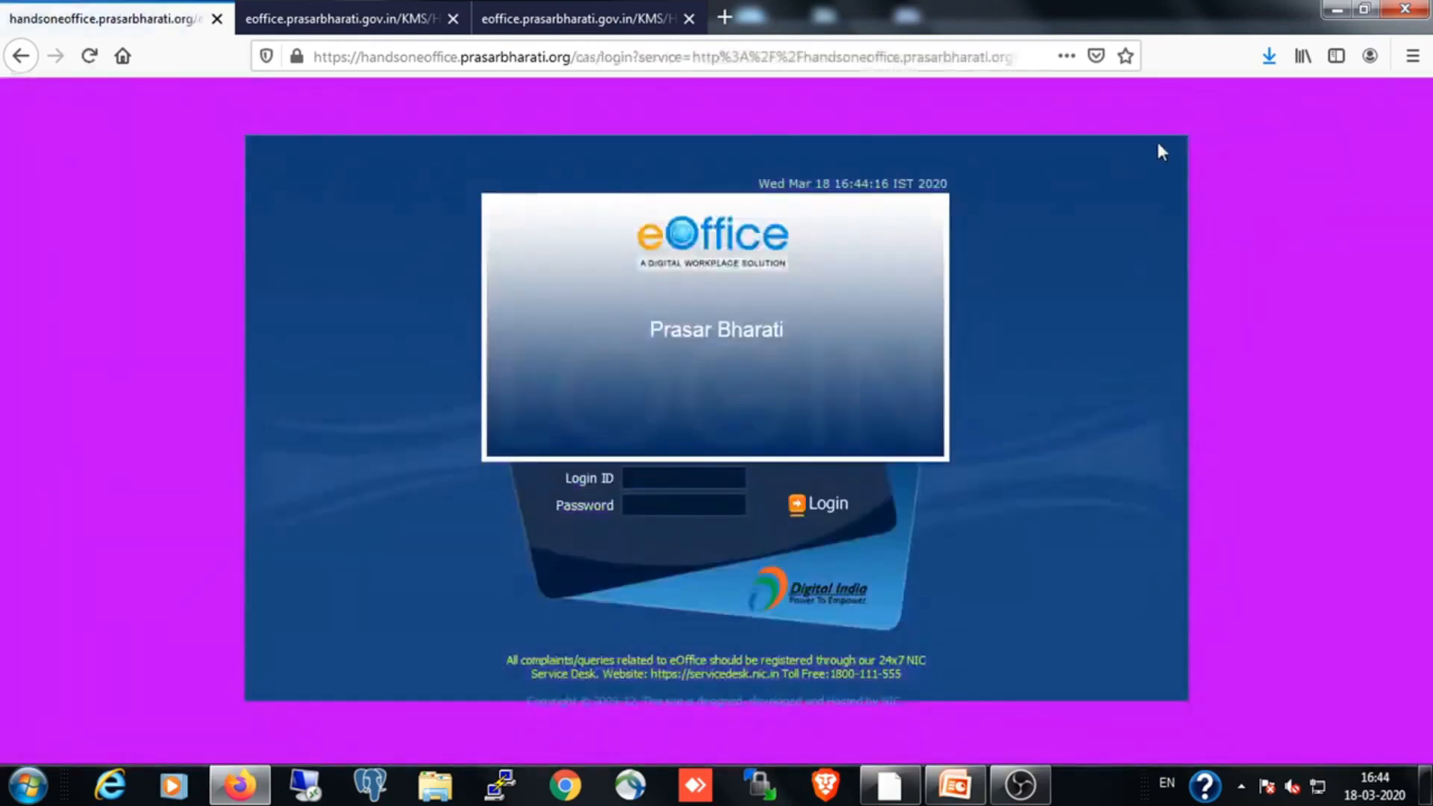
{"action": "left_click", "coordinate": [696, 483]}
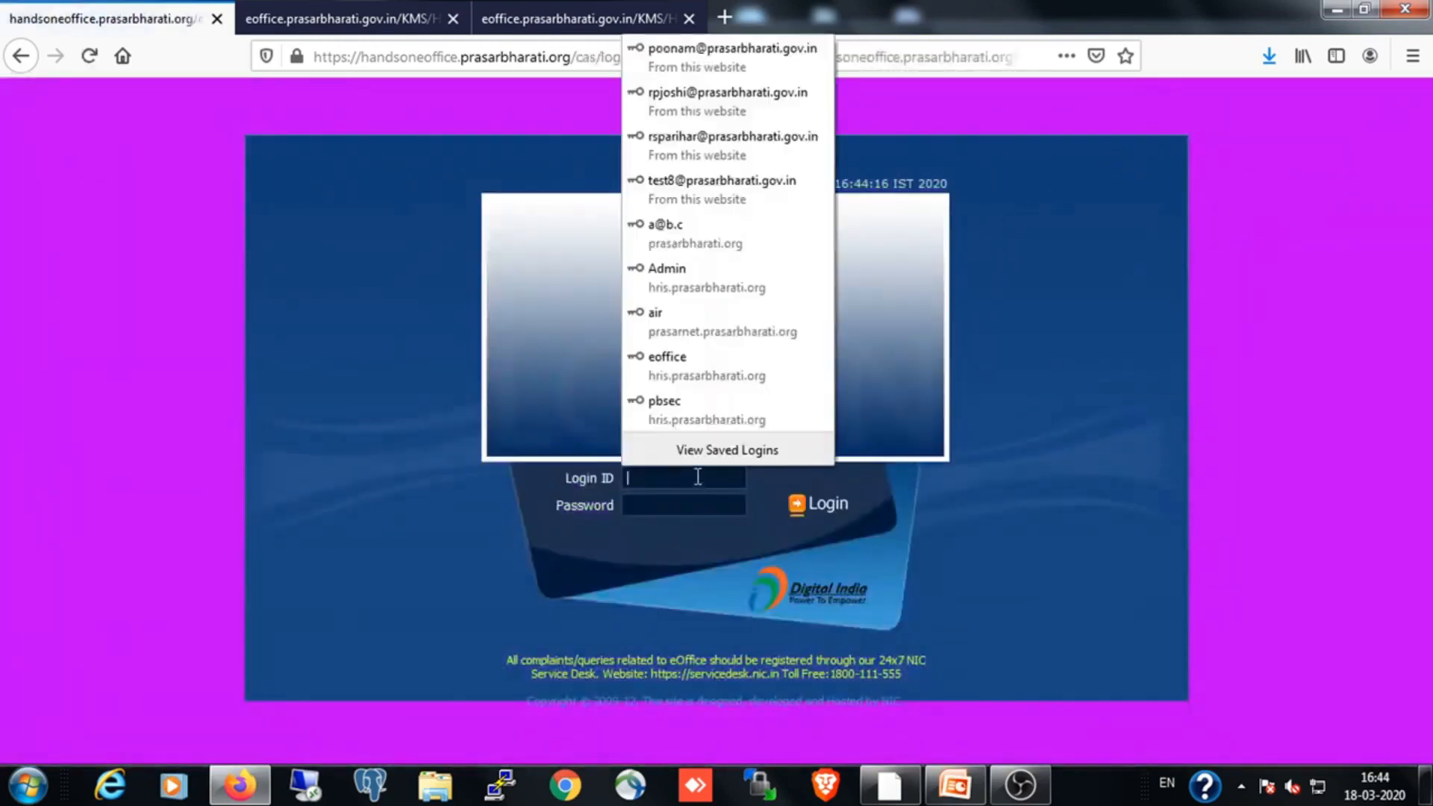
{"action": "type", "text": "dd"}
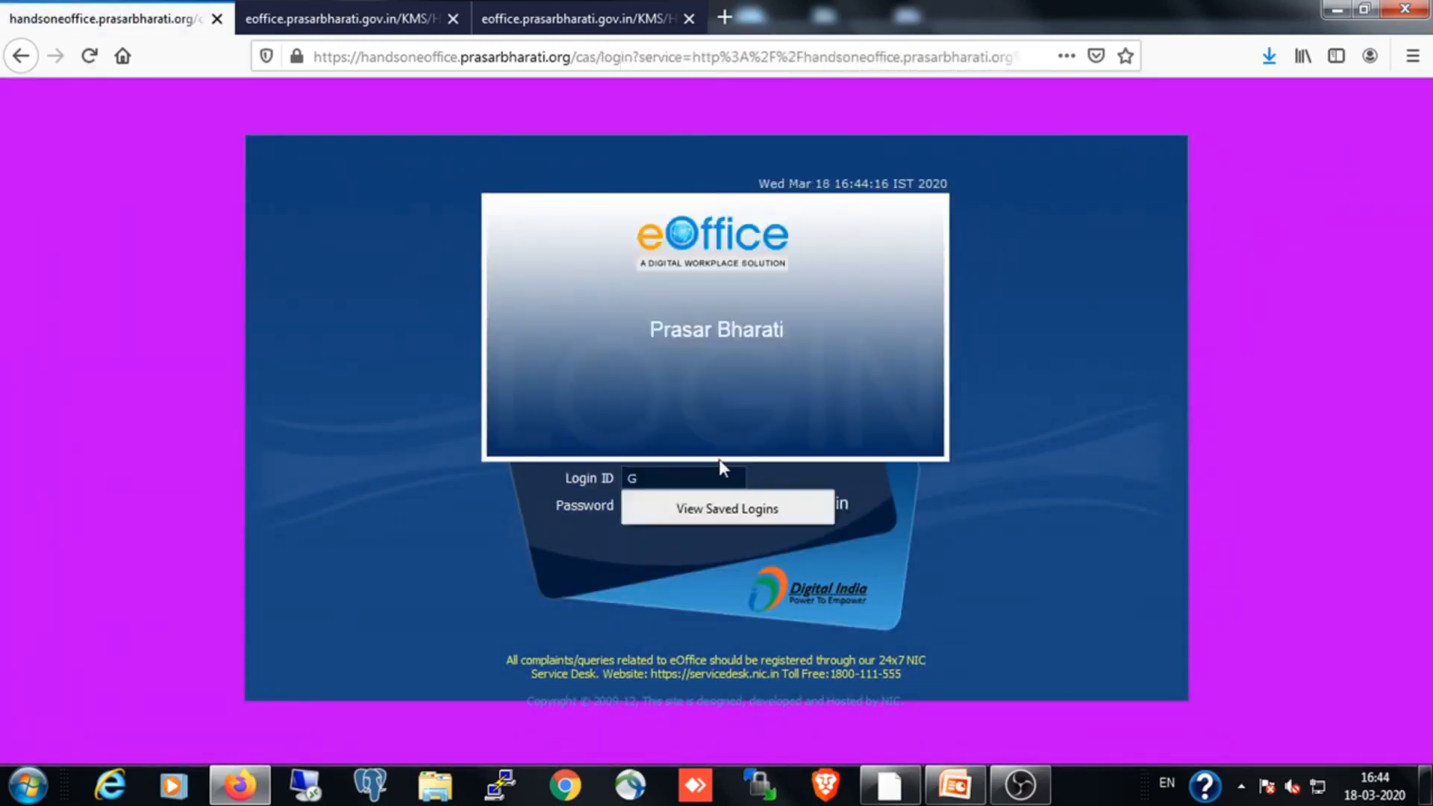
{"action": "key", "text": "BackSpace"}
{"action": "key", "text": "BackSpace"}
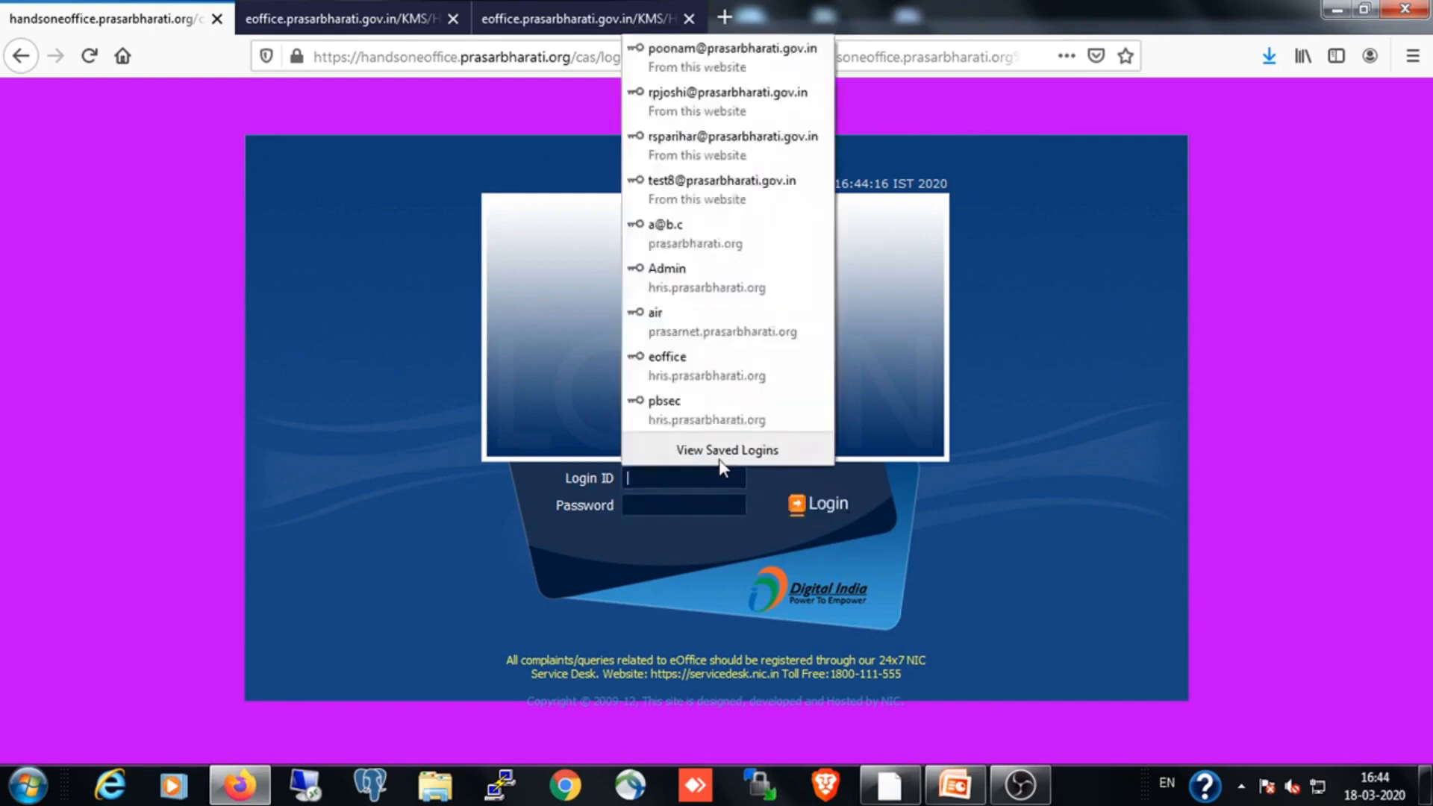
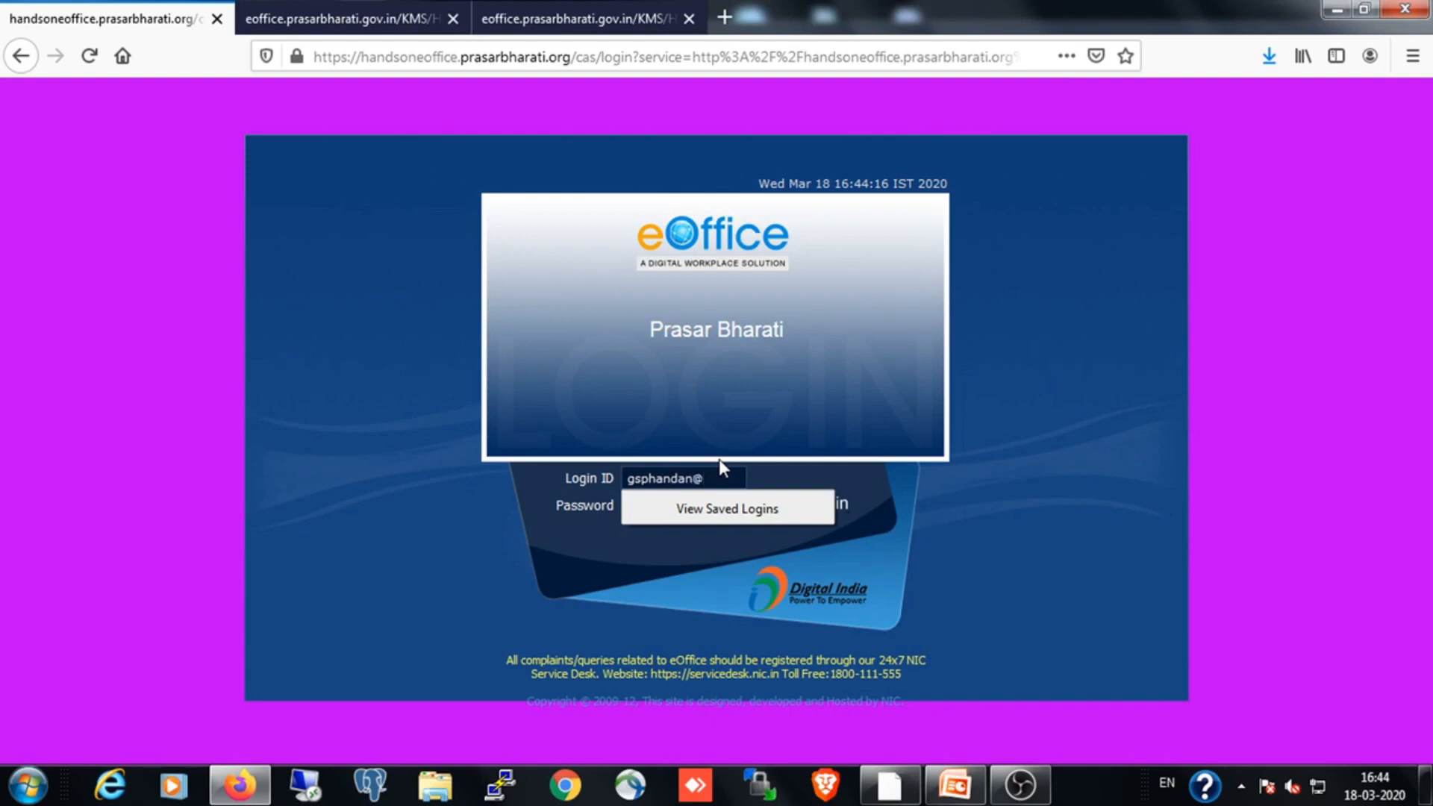
Enter the account password, sign in as the applicant without saving the login, and open the Leave Management System
{"action": "key", "text": "Tab"}
{"action": "type", "text": "*"}
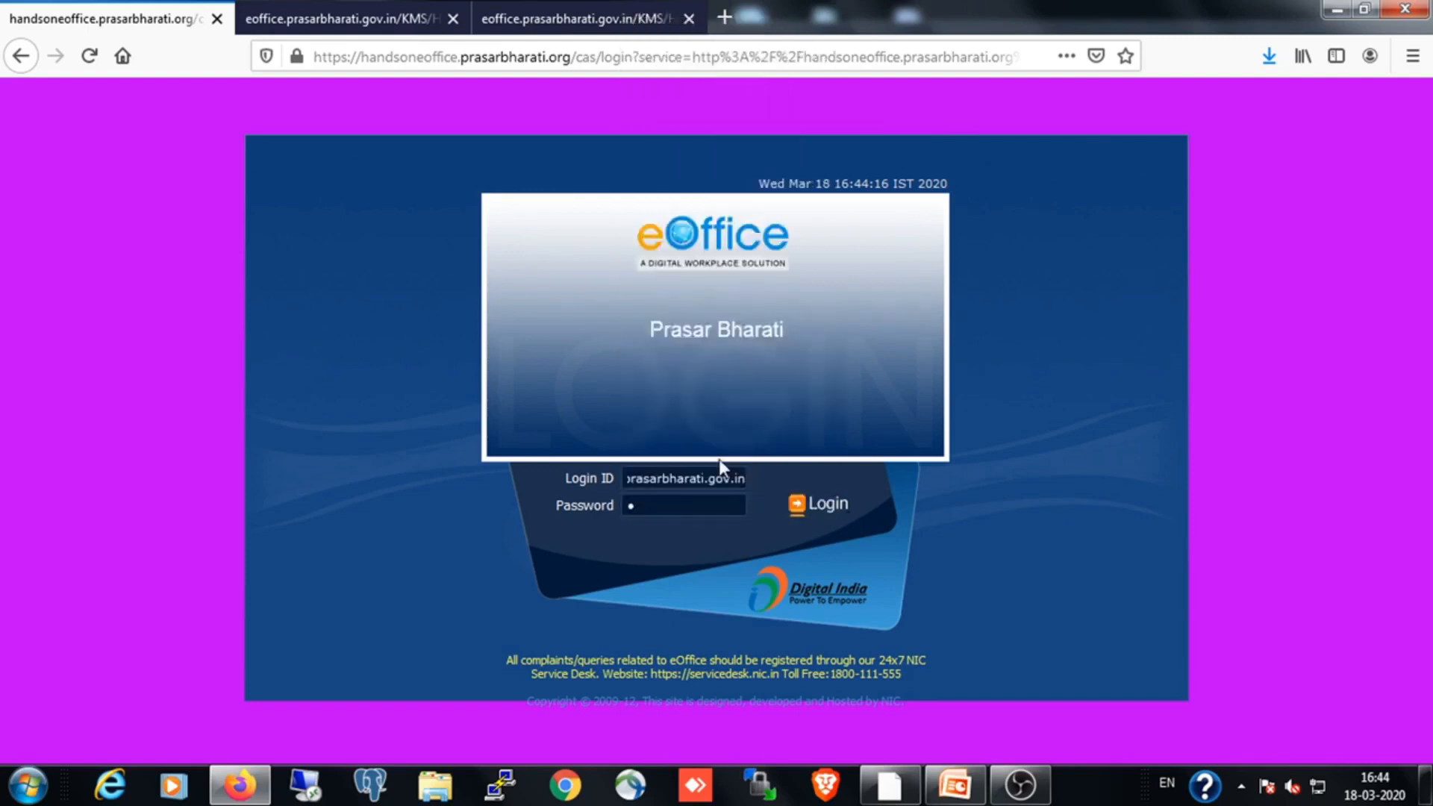
{"action": "type", "text": "************"}
{"action": "left_click", "coordinate": [832, 508]}
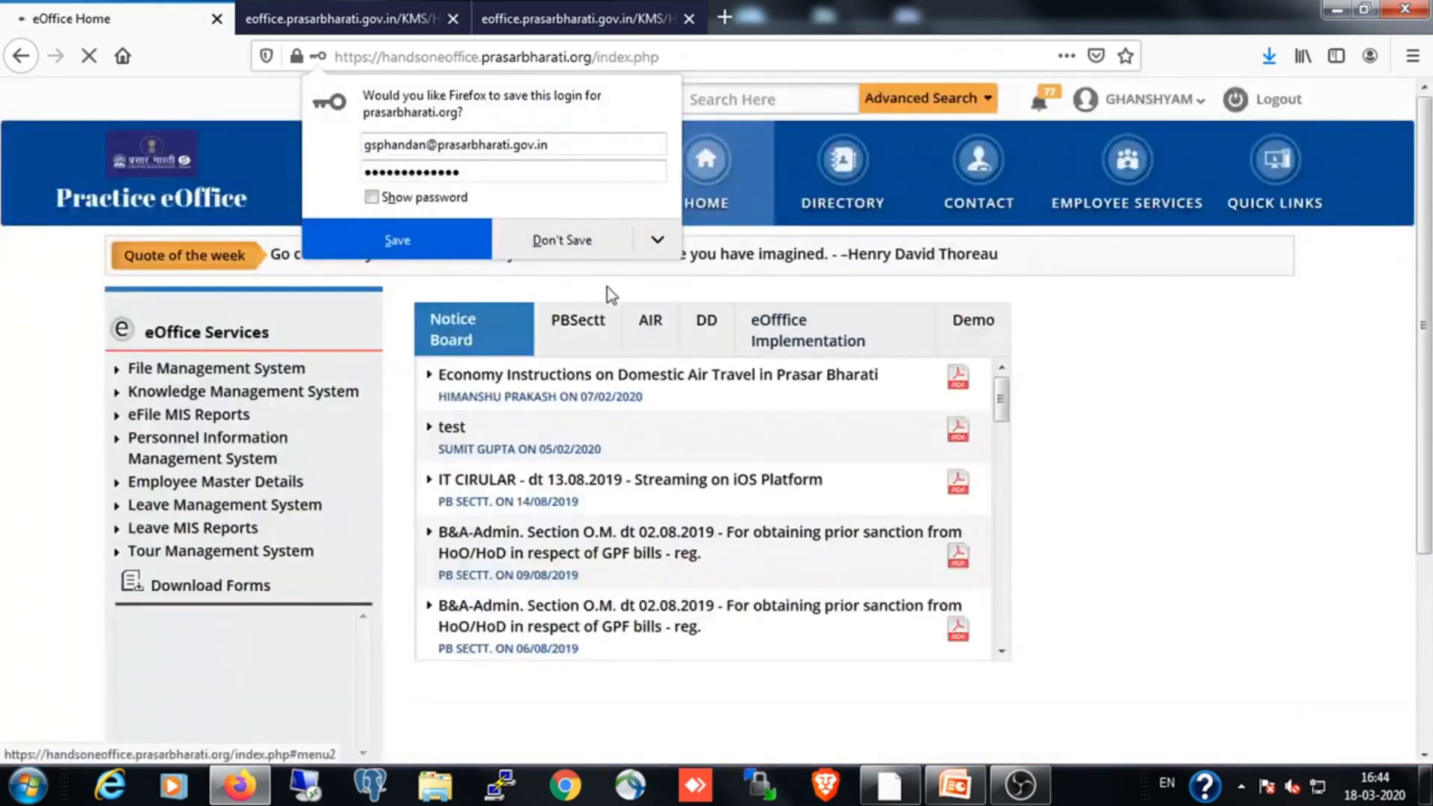
{"action": "left_click", "coordinate": [617, 251]}
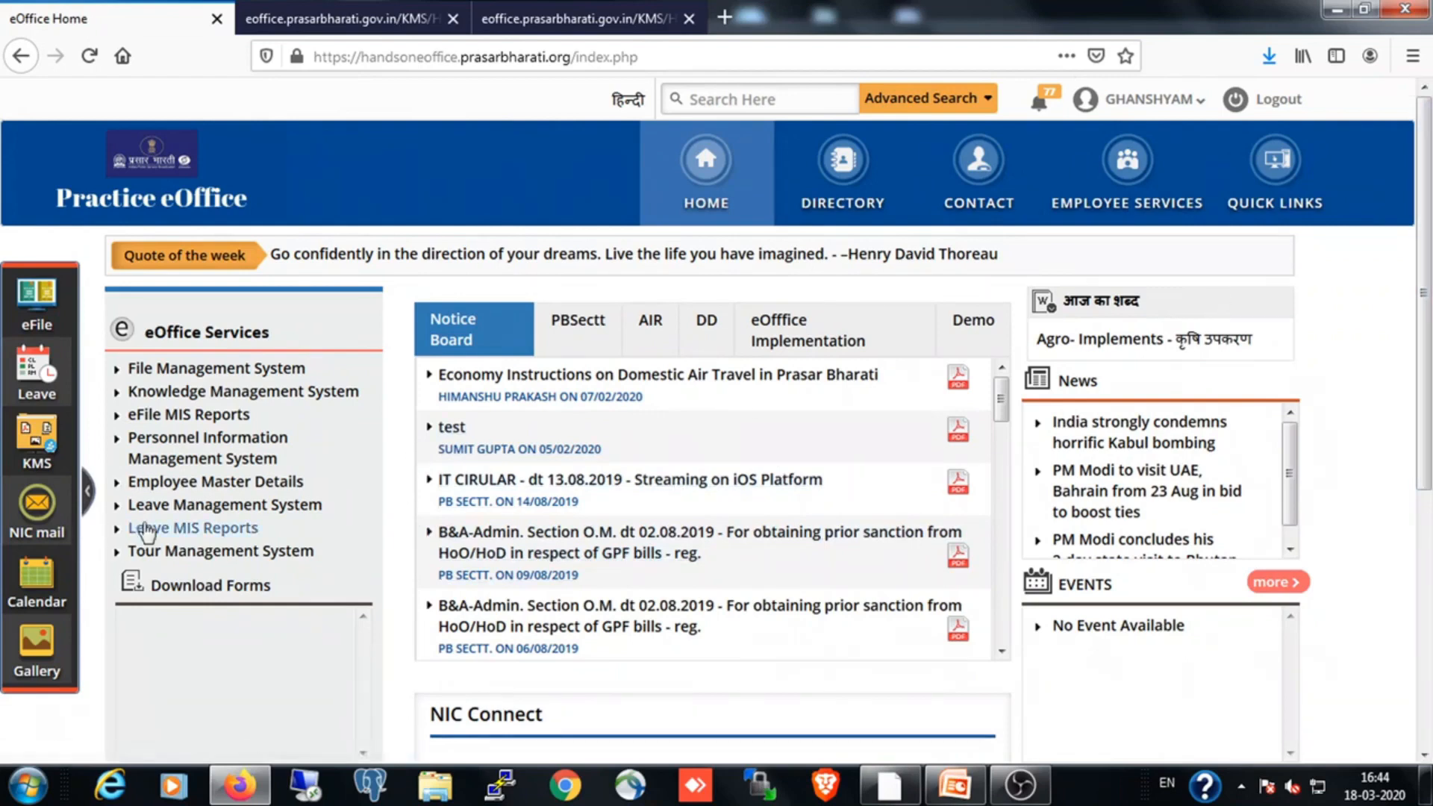
{"action": "left_click", "coordinate": [161, 510]}
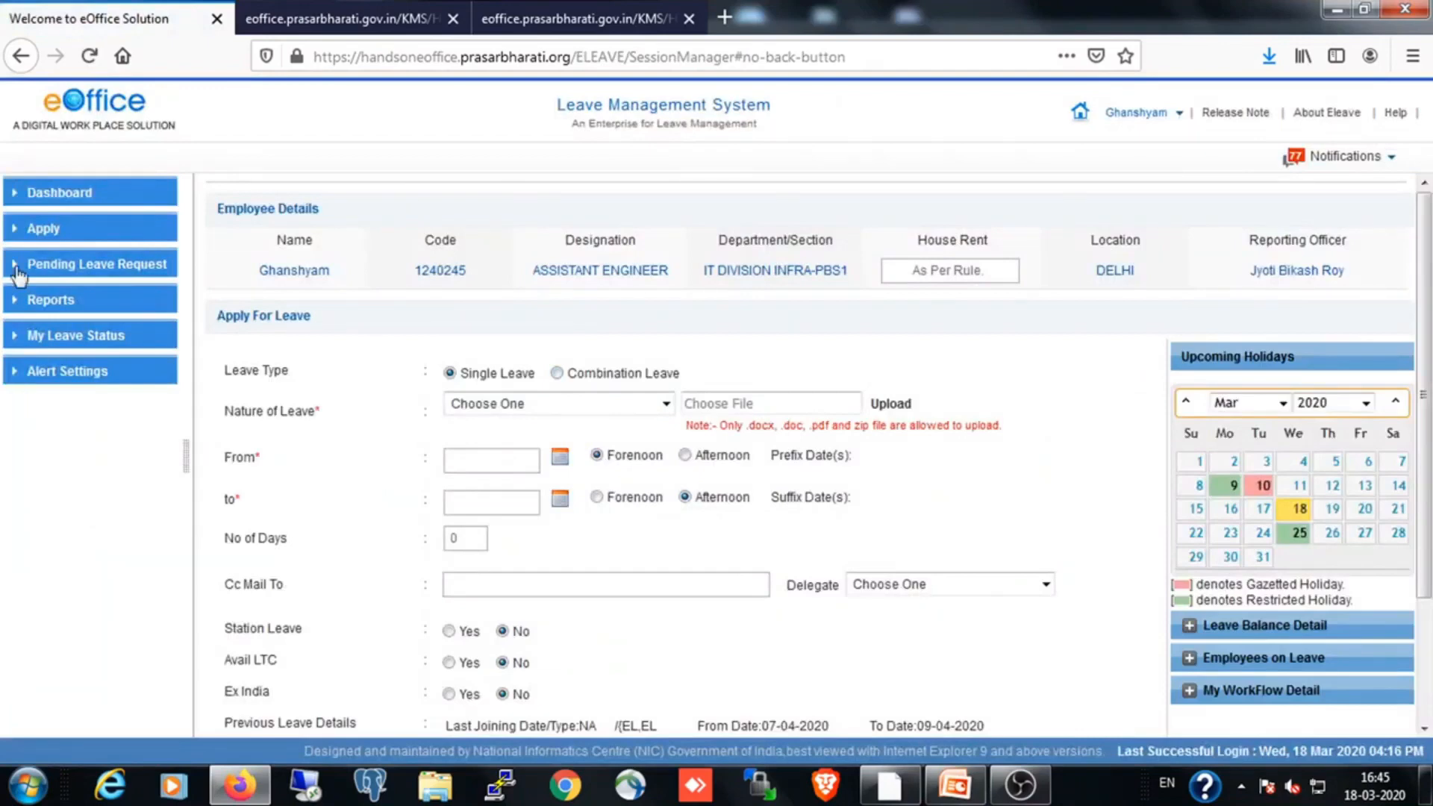
Check the applicant's leave status list and view the actions available for the 07-04-2020 to 09-04-2020 EL request
{"action": "left_click", "coordinate": [60, 341]}
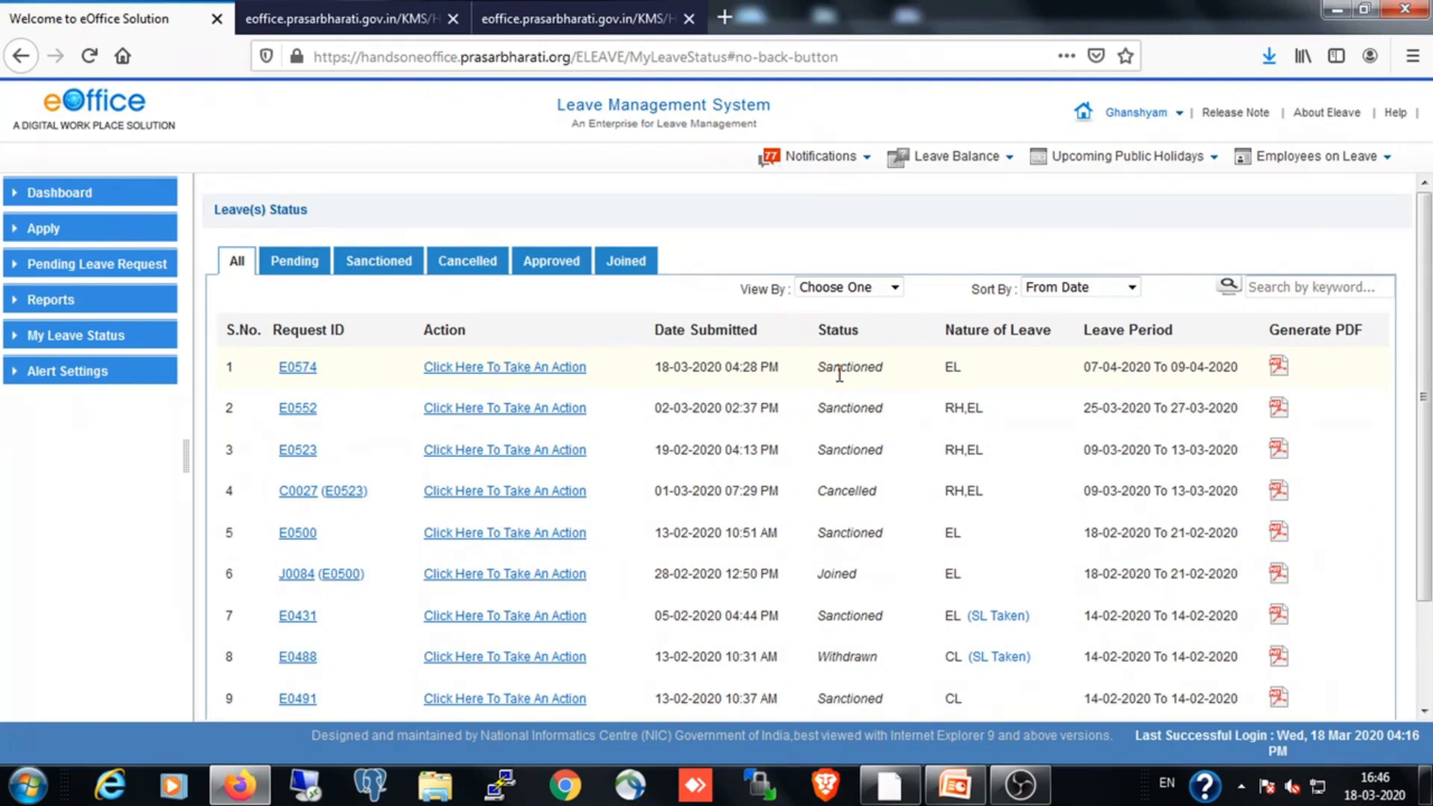
{"action": "left_click", "coordinate": [50, 342]}
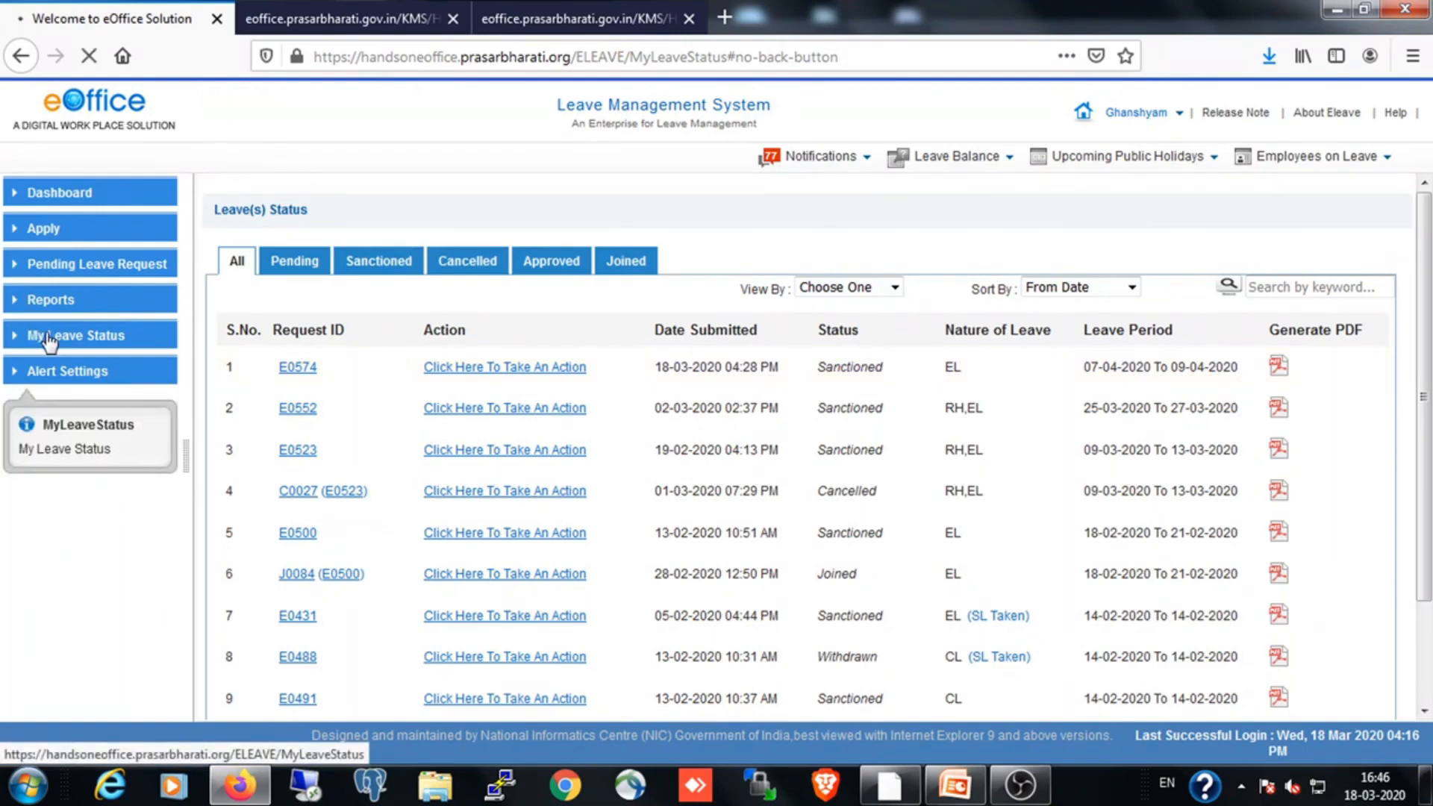
{"action": "left_click", "coordinate": [493, 367]}
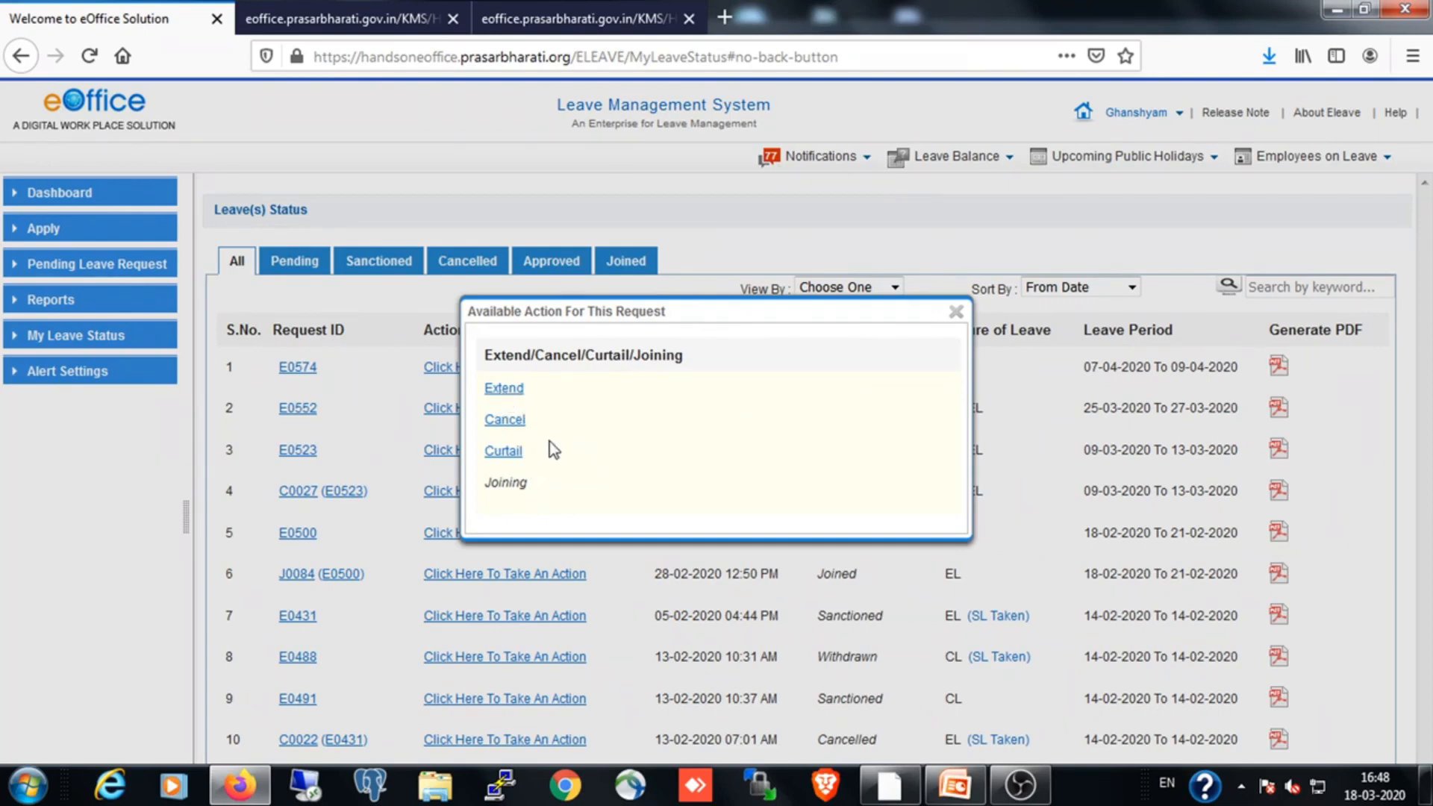
{"action": "left_click", "coordinate": [955, 312]}
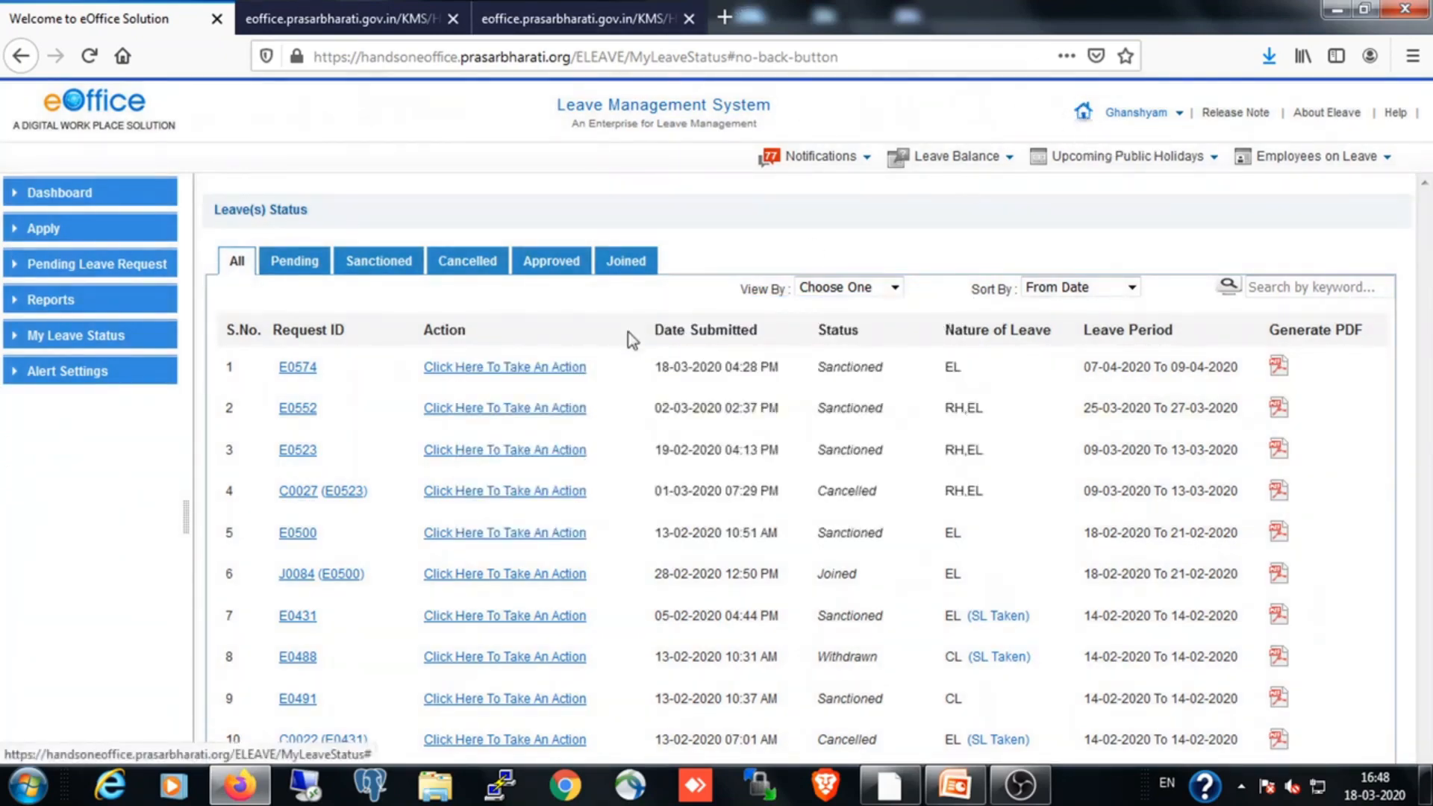
{"action": "left_click", "coordinate": [502, 377]}
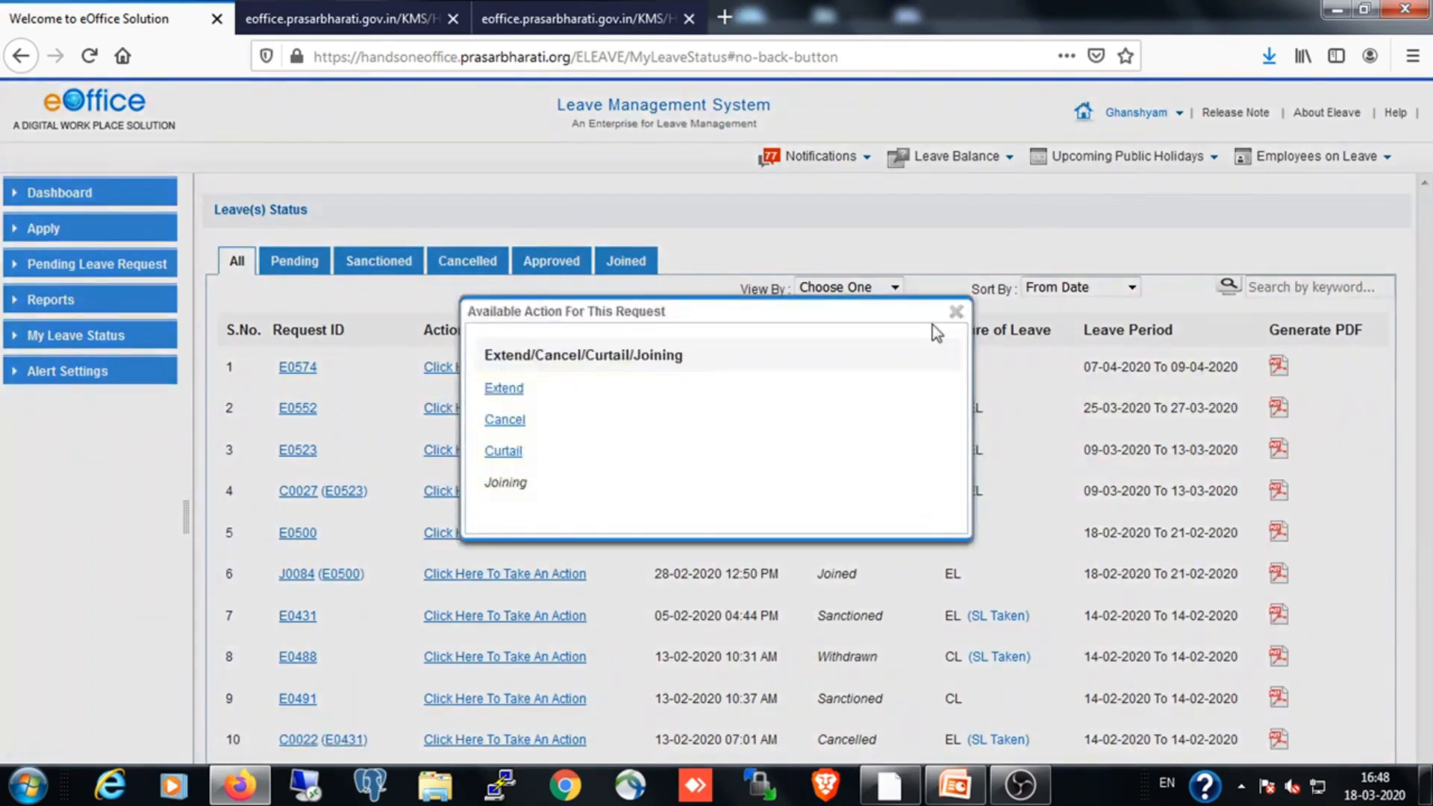
{"action": "left_click", "coordinate": [956, 313]}
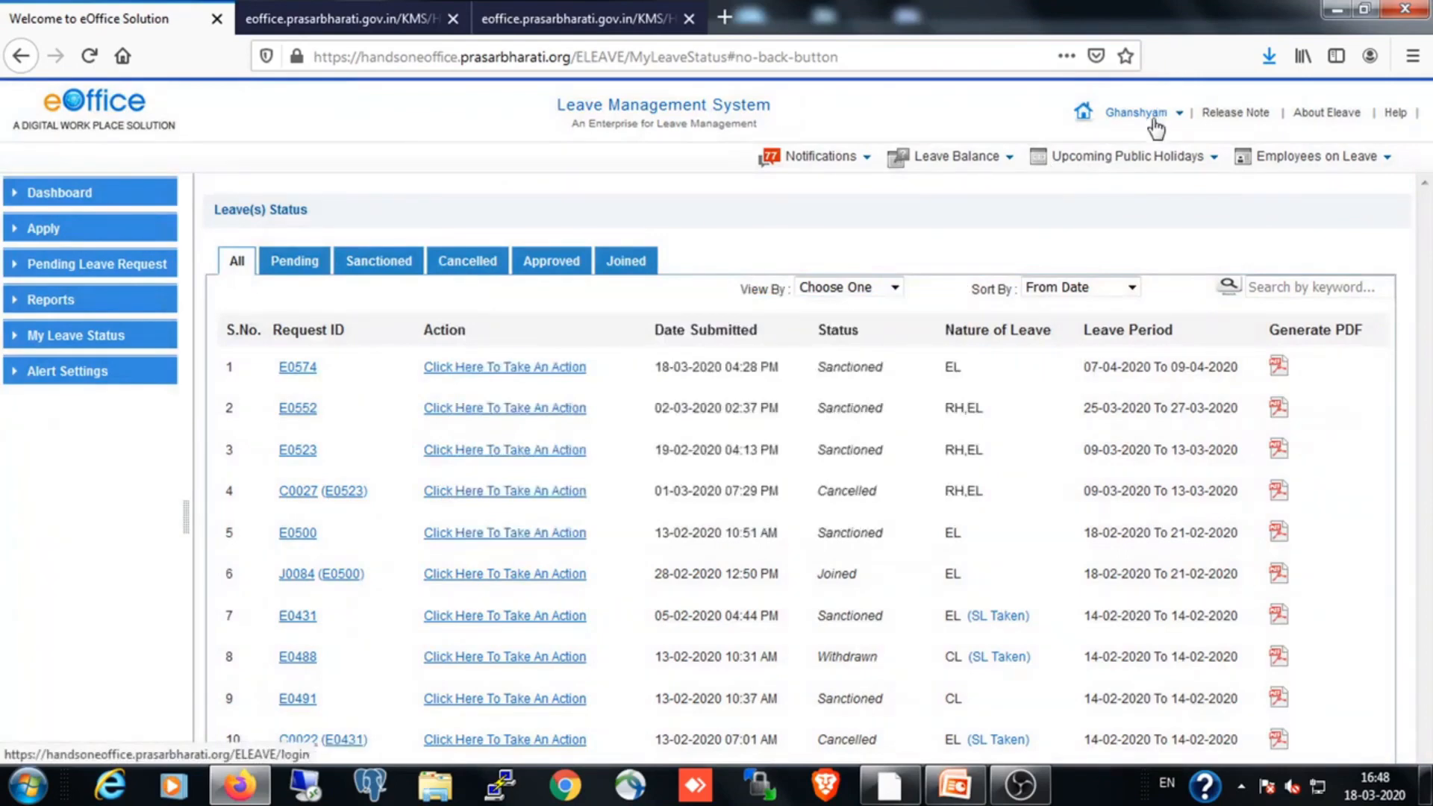
Return to the eOffice home page and open its Quick Links page
{"action": "left_click", "coordinate": [1084, 120]}
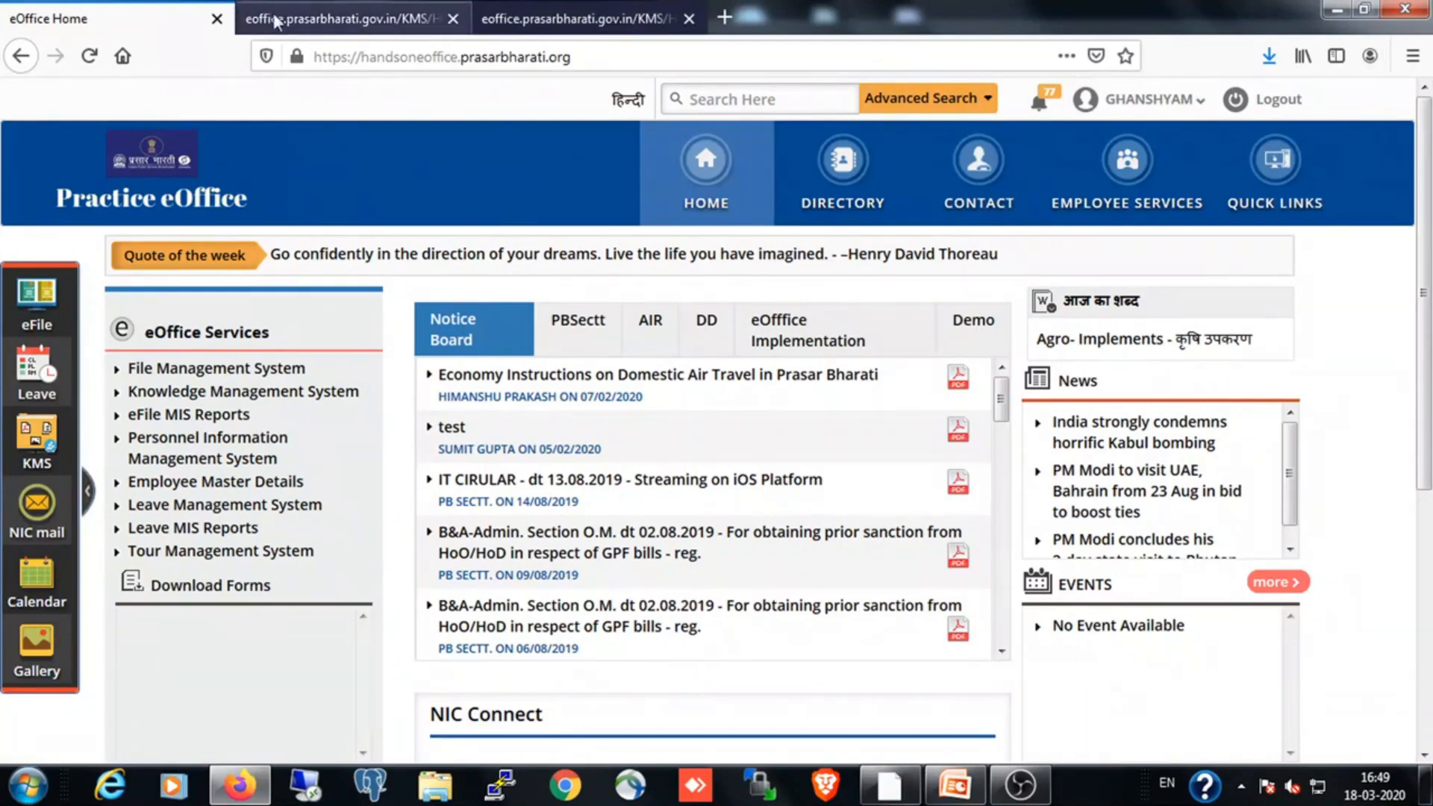
{"action": "left_click", "coordinate": [302, 19]}
{"action": "left_click", "coordinate": [166, 21]}
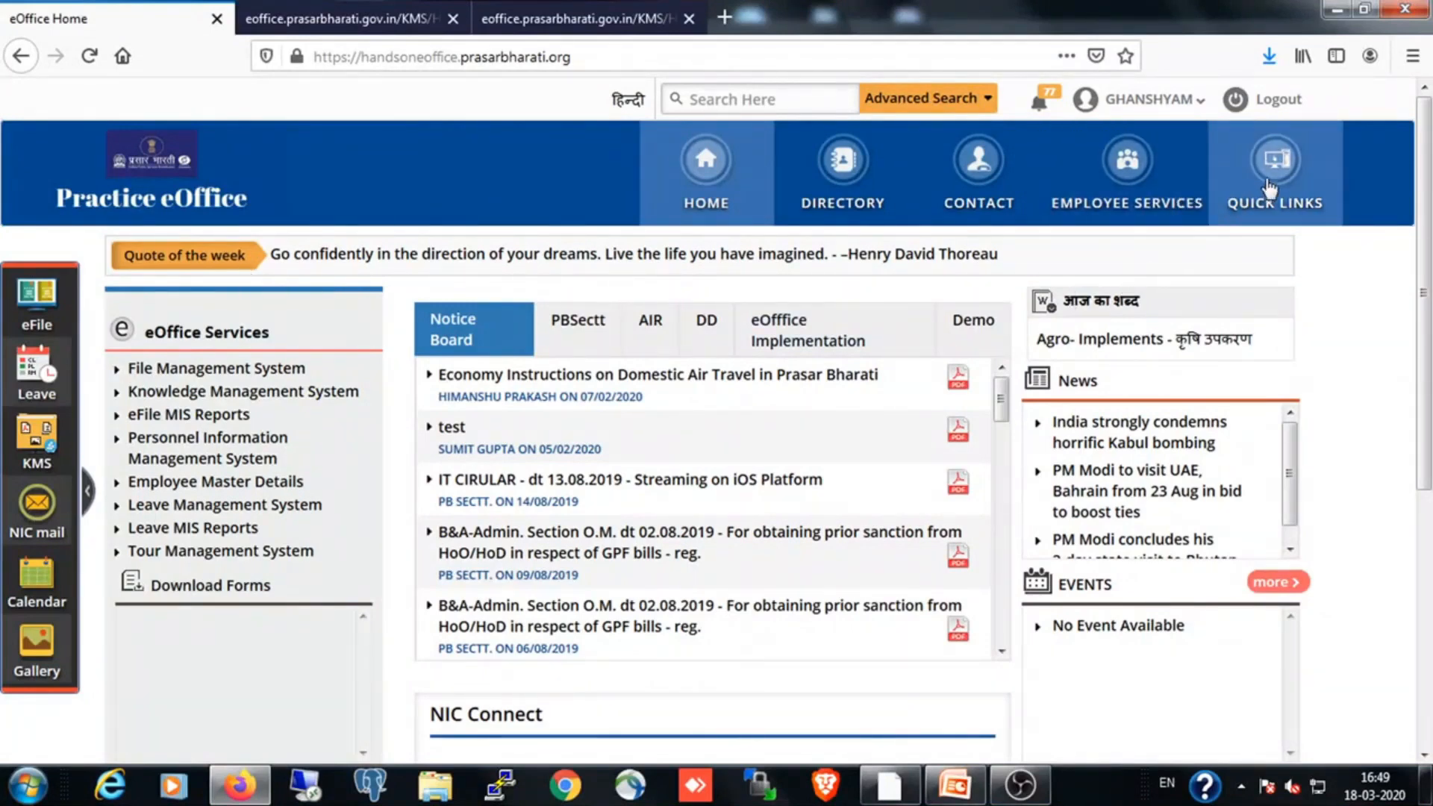
{"action": "left_click", "coordinate": [1271, 187]}
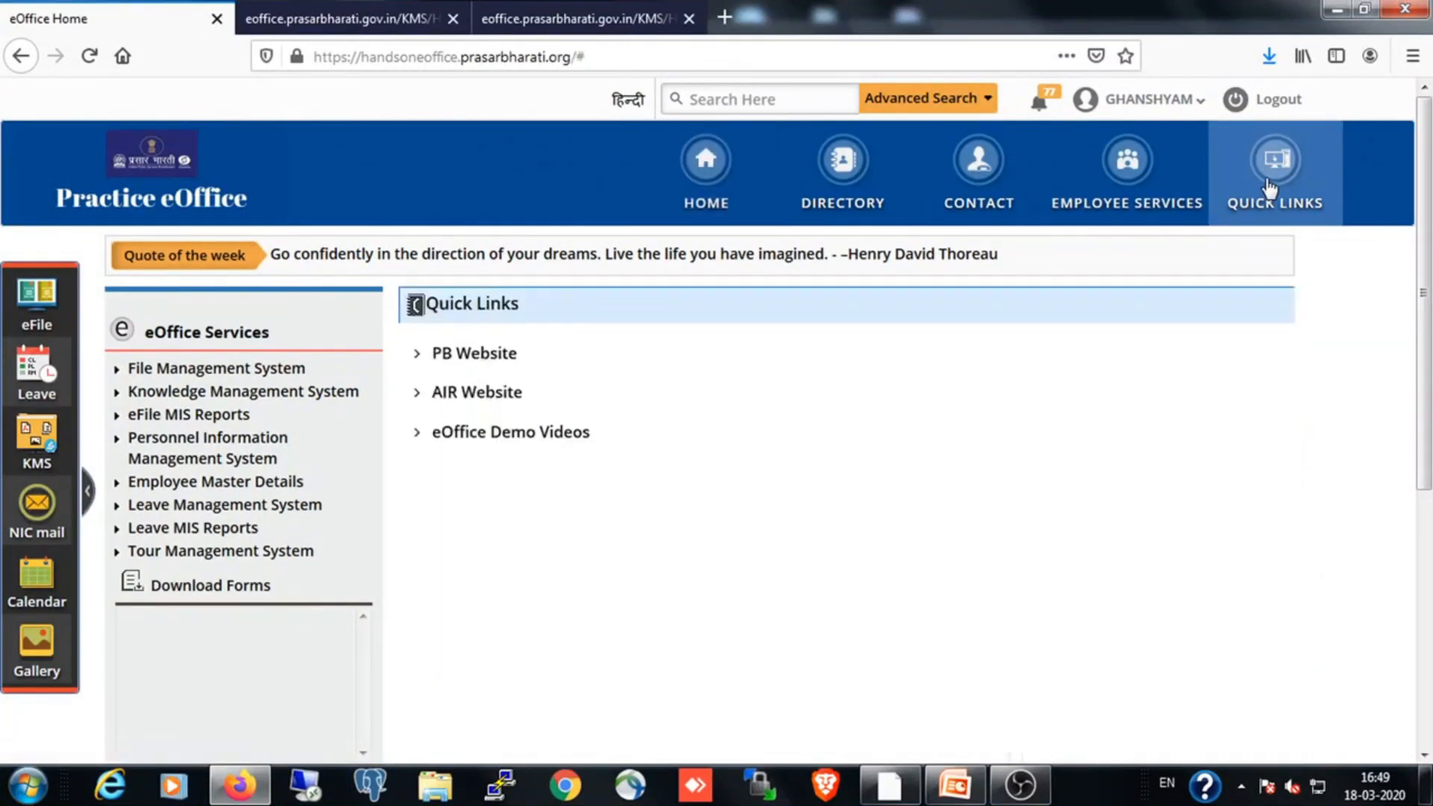